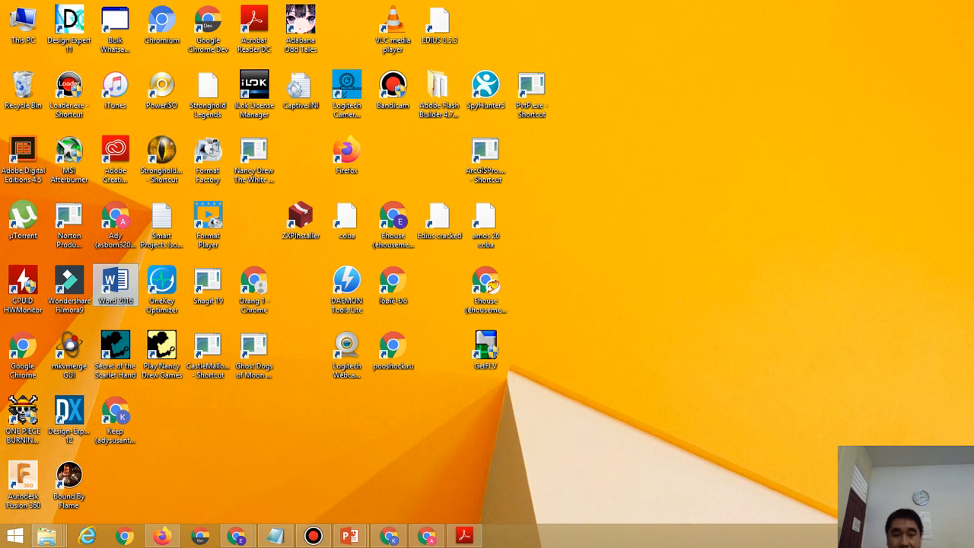
{"action": "double_click", "coordinate": [114, 285]}
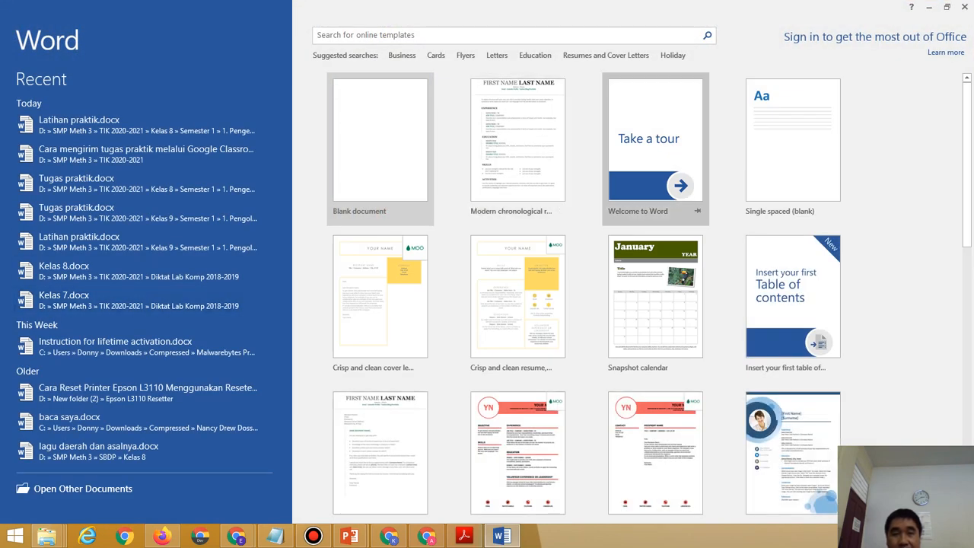
{"action": "left_click", "coordinate": [407, 176]}
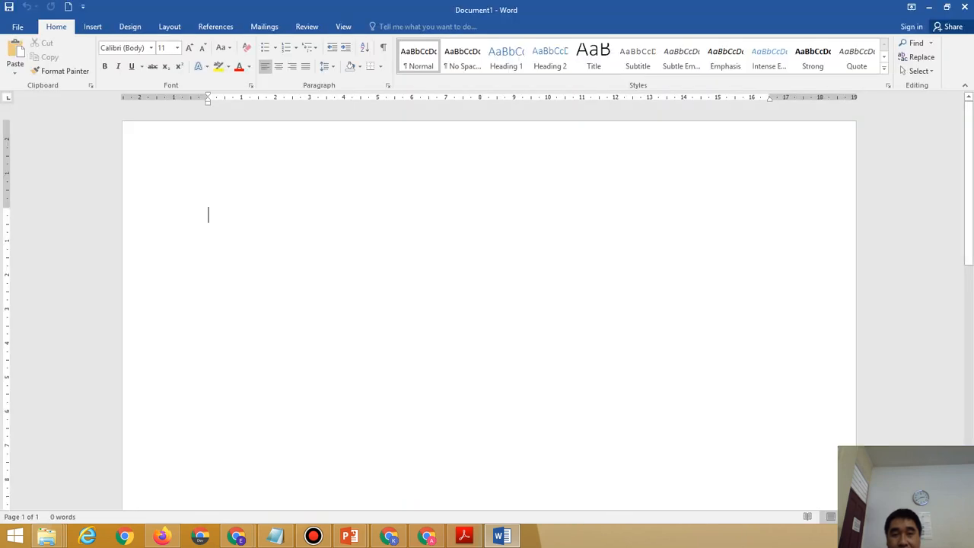
{"action": "left_click", "coordinate": [965, 7]}
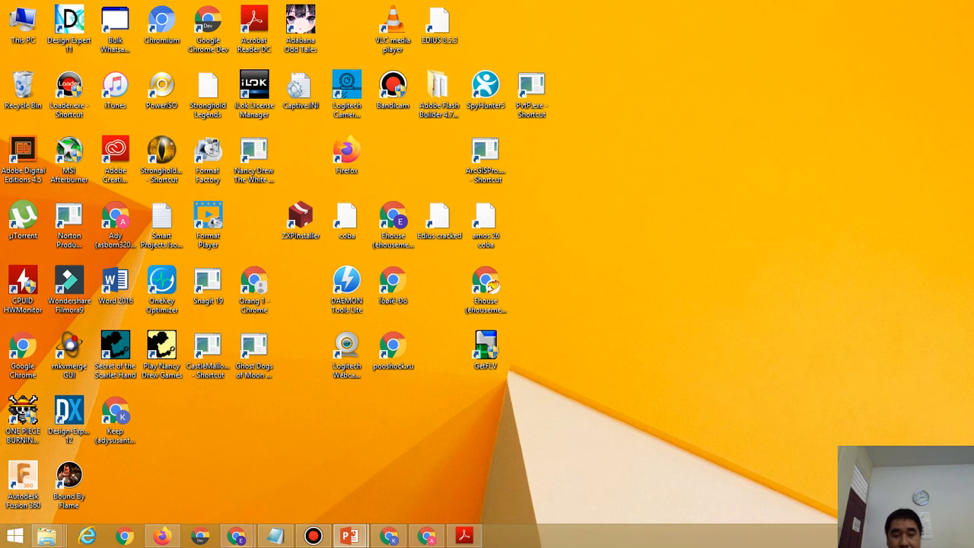
Show slide 4 of the Pengenalan Microsoft Word lesson, then open the Windows Start screen.
{"action": "mouse_move", "coordinate": [349, 536]}
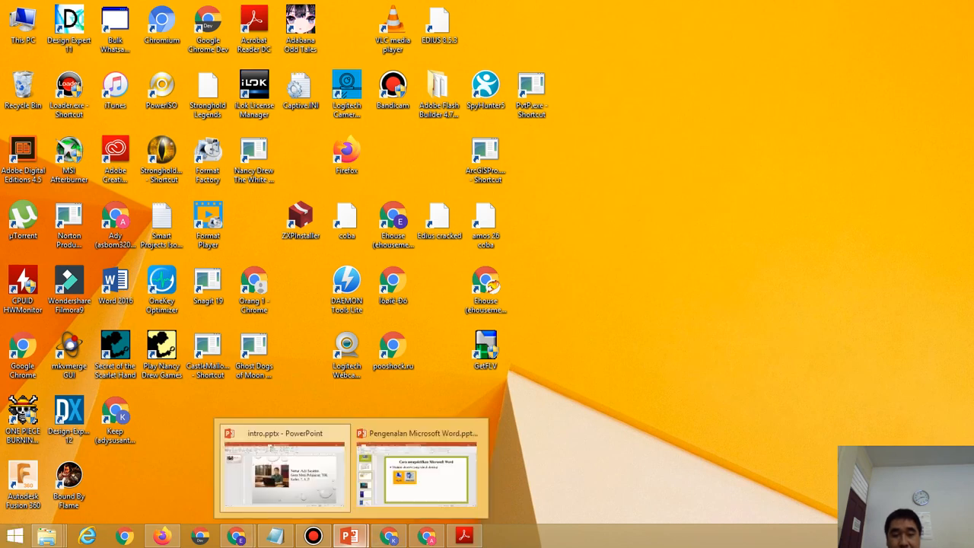
{"action": "left_click", "coordinate": [417, 468]}
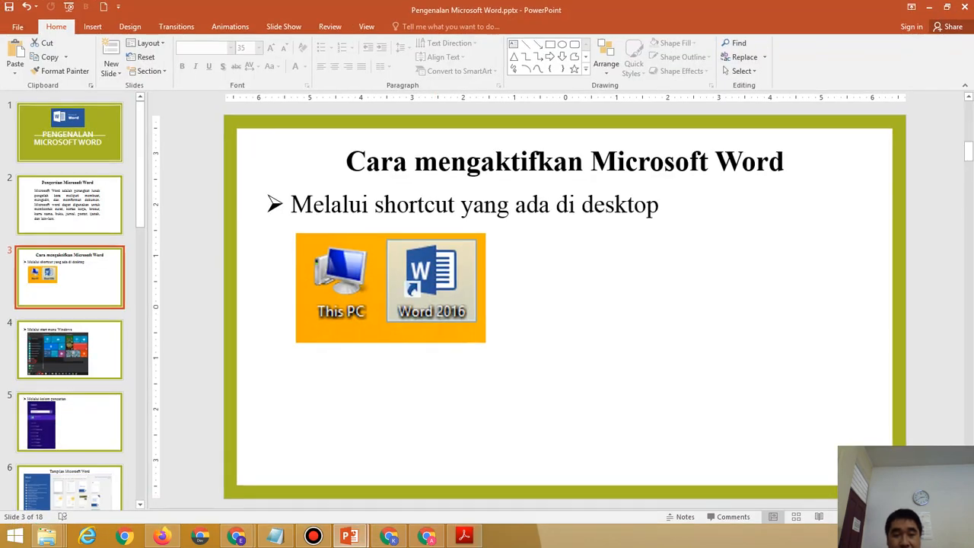
{"action": "left_click", "coordinate": [69, 350]}
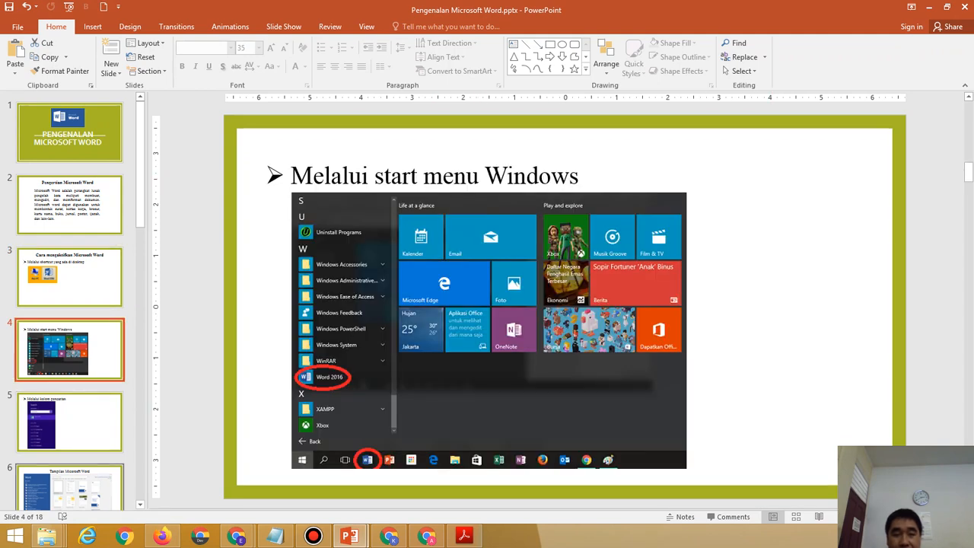
{"action": "left_click", "coordinate": [16, 537]}
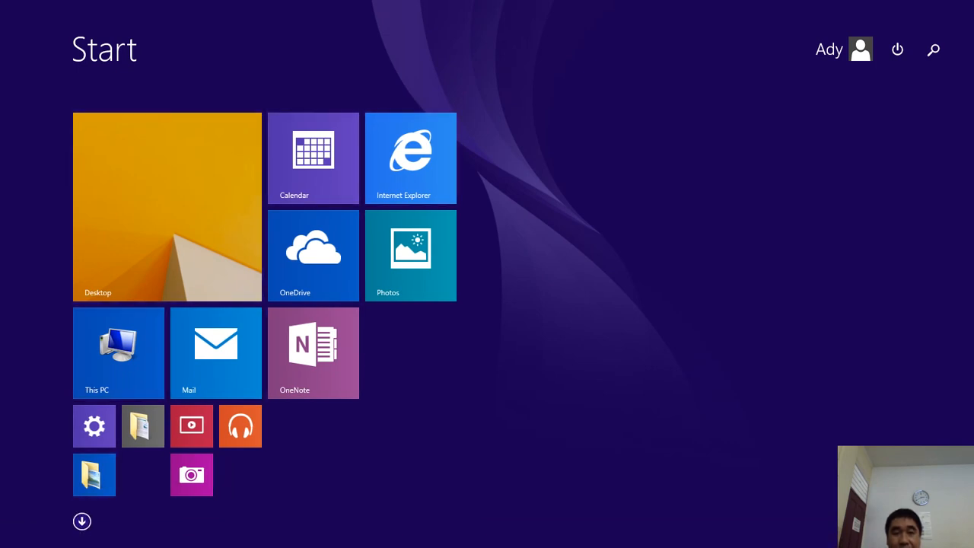
Launch Word 2016 from the Start screen's Apps list on a blank document, then close it.
{"action": "left_click", "coordinate": [81, 521]}
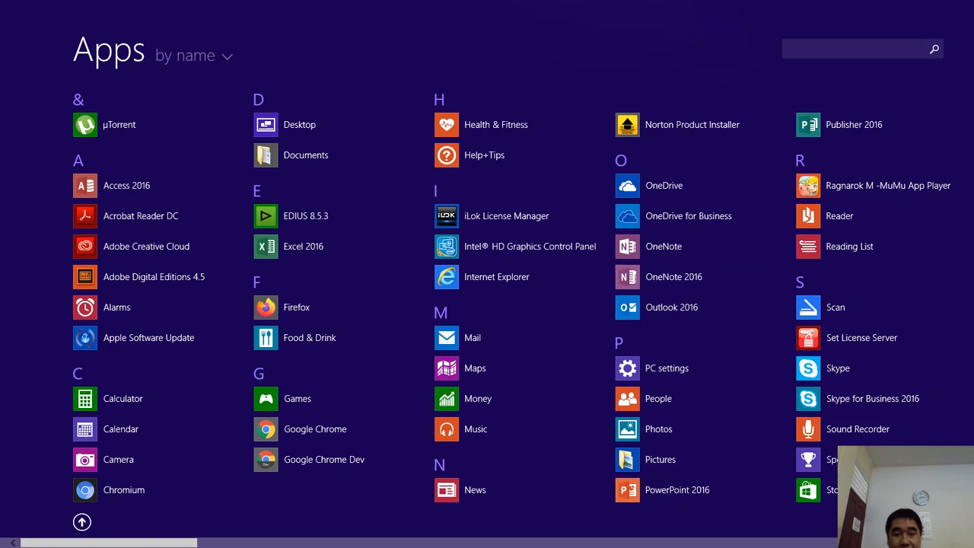
{"action": "scroll", "coordinate": [457, 304], "scroll_direction": "down", "scroll_amount": 5}
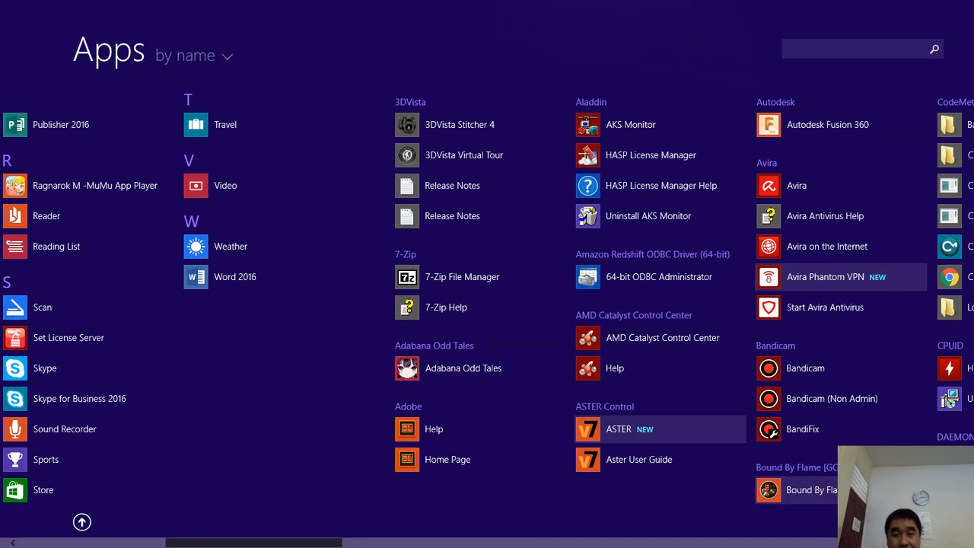
{"action": "mouse_move", "coordinate": [253, 542]}
{"action": "left_mouse_down"}
{"action": "mouse_move", "coordinate": [193, 542]}
{"action": "mouse_move", "coordinate": [243, 543]}
{"action": "left_mouse_up"}
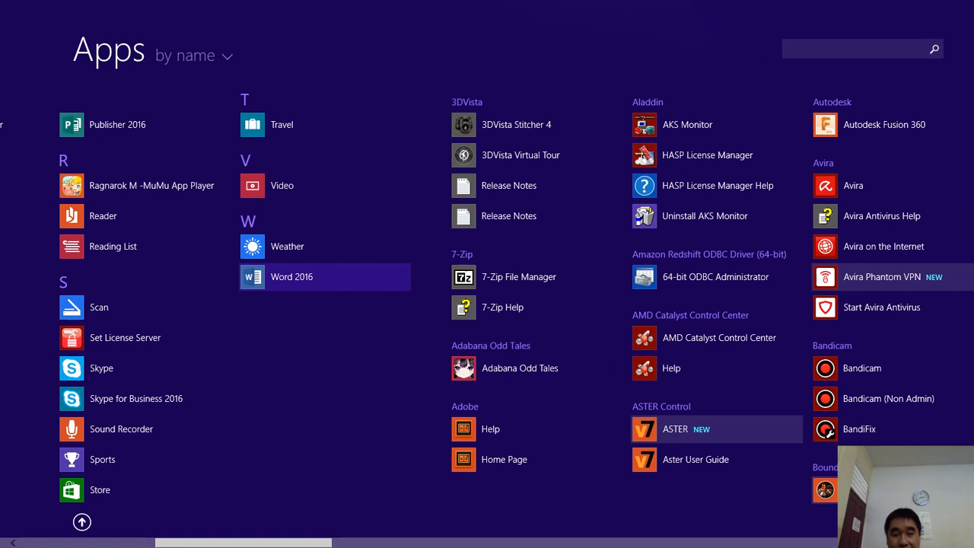
{"action": "left_click", "coordinate": [320, 276]}
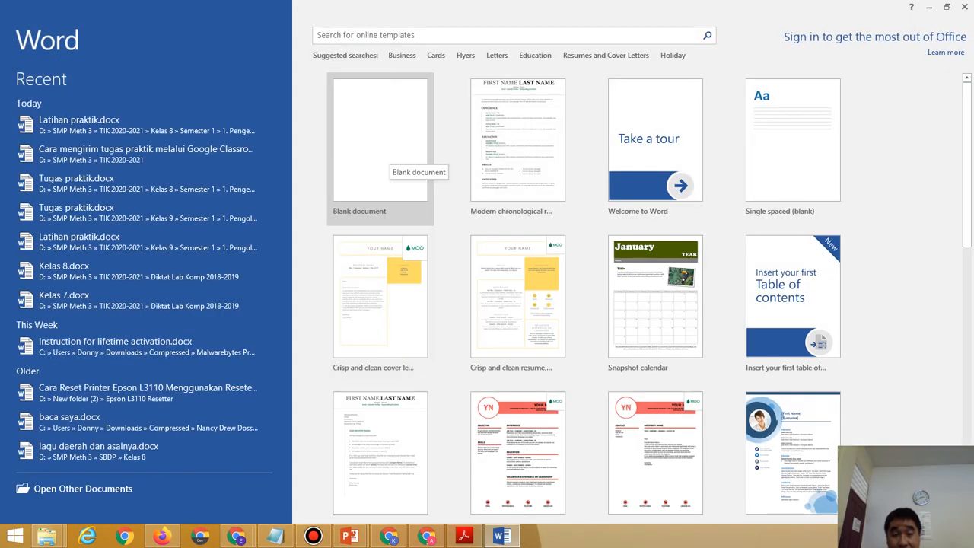
{"action": "left_click", "coordinate": [388, 160]}
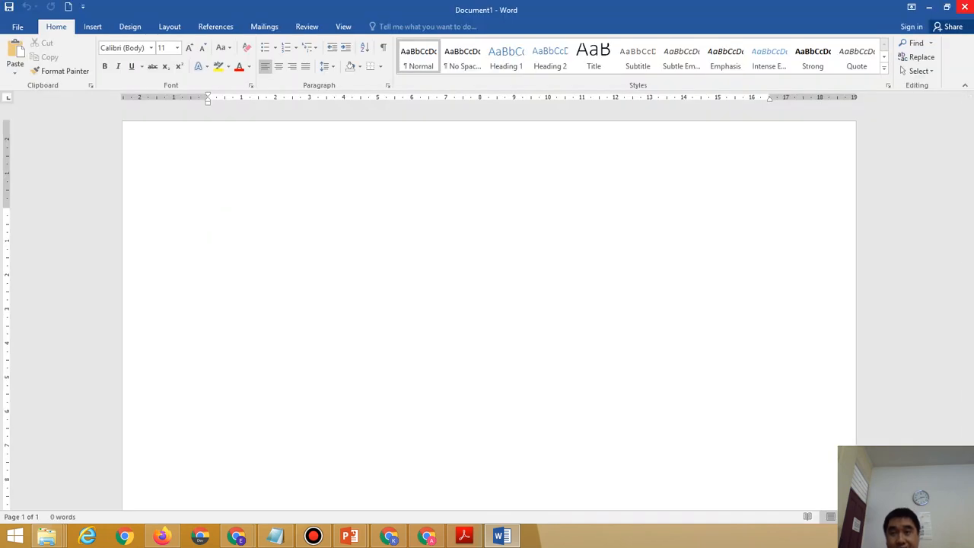
{"action": "left_click", "coordinate": [965, 7]}
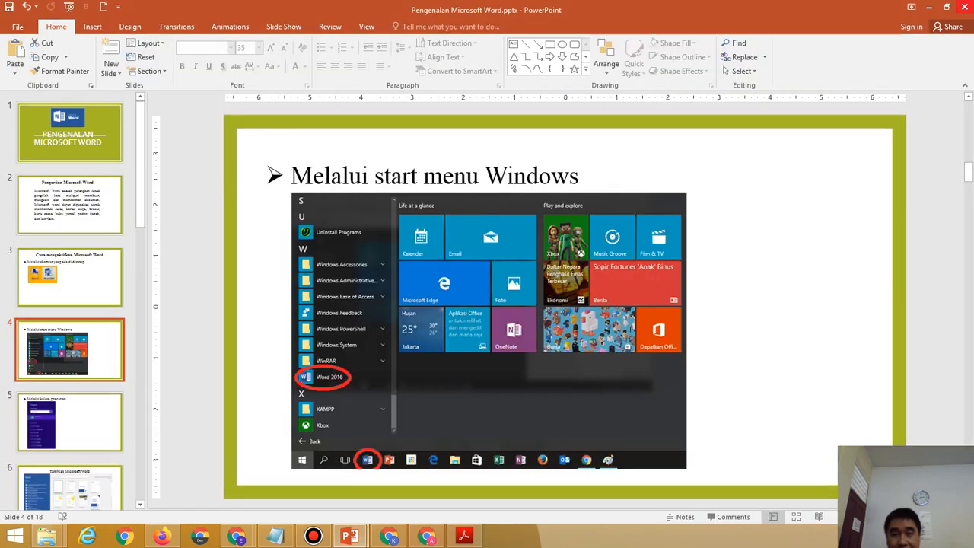
Minimize PowerPoint and show the Start screen's full Apps list.
{"action": "left_click", "coordinate": [929, 6]}
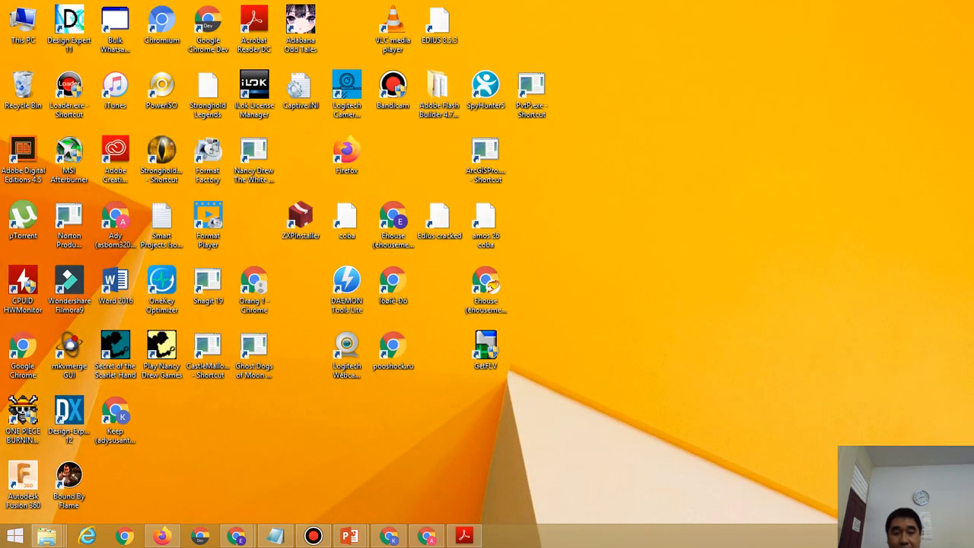
{"action": "left_click", "coordinate": [14, 536]}
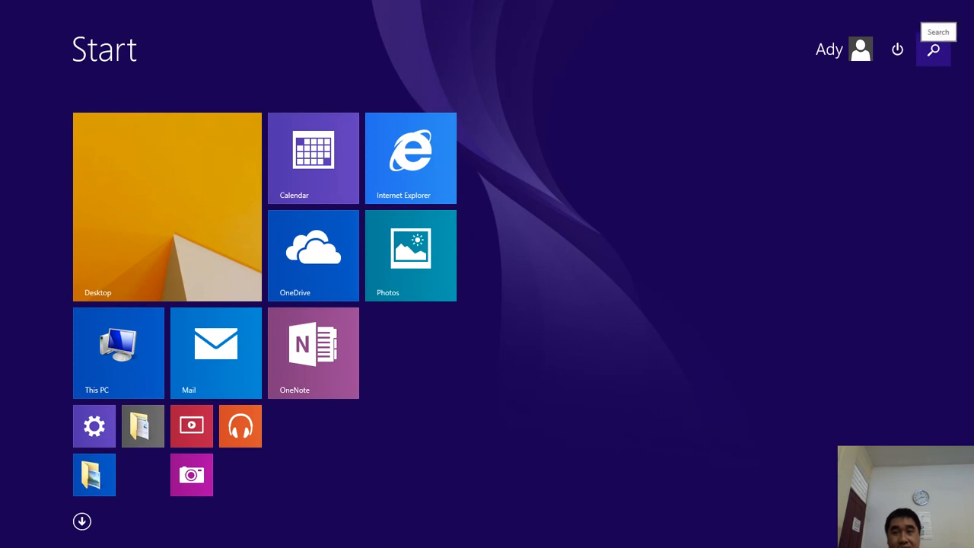
{"action": "left_click", "coordinate": [81, 521]}
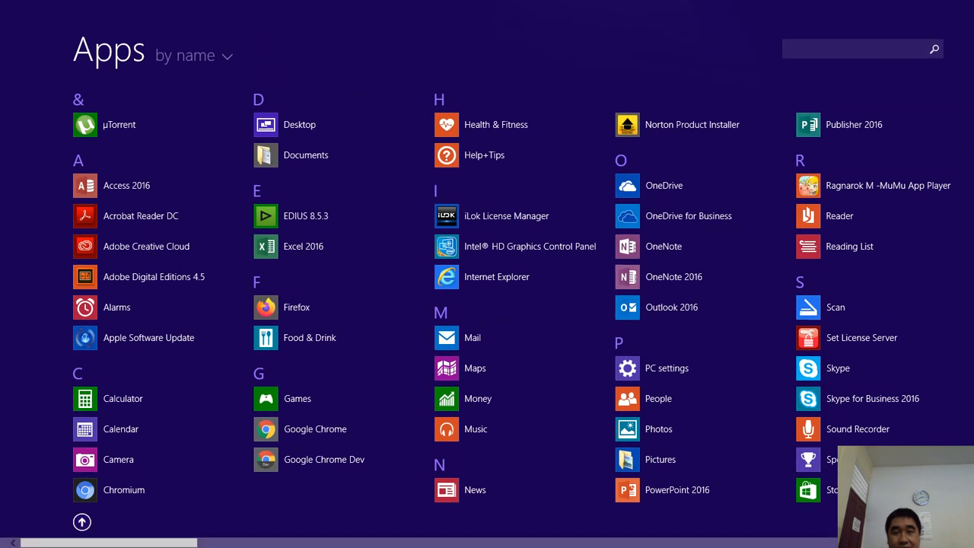
Search the apps for 'word', open Word 2016 on a blank document, then close it.
{"action": "left_click", "coordinate": [855, 49]}
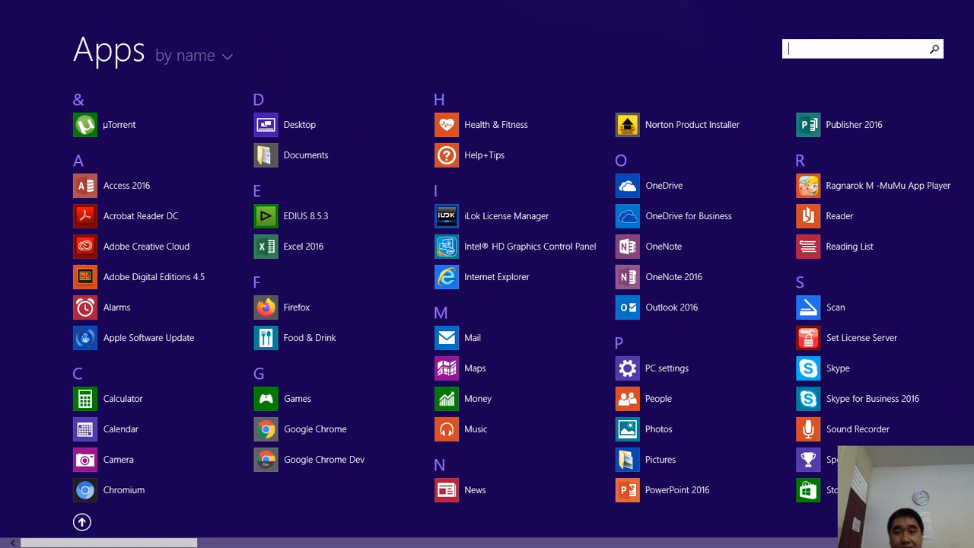
{"action": "type", "text": "w"}
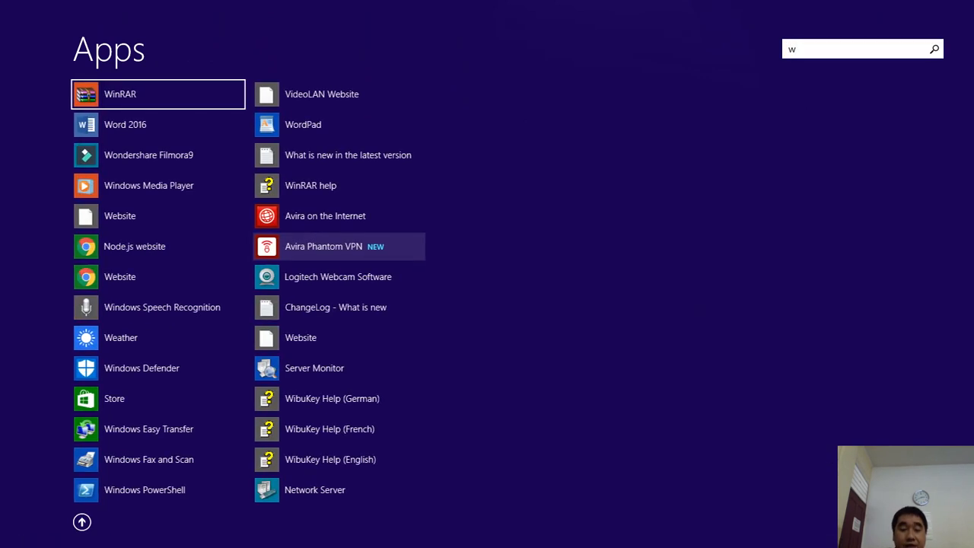
{"action": "type", "text": "ord"}
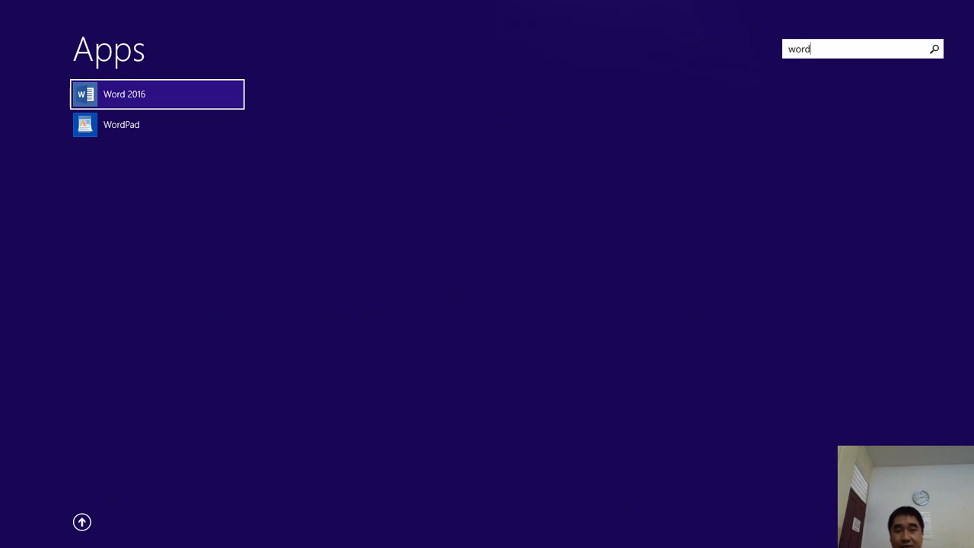
{"action": "key", "text": "Return"}
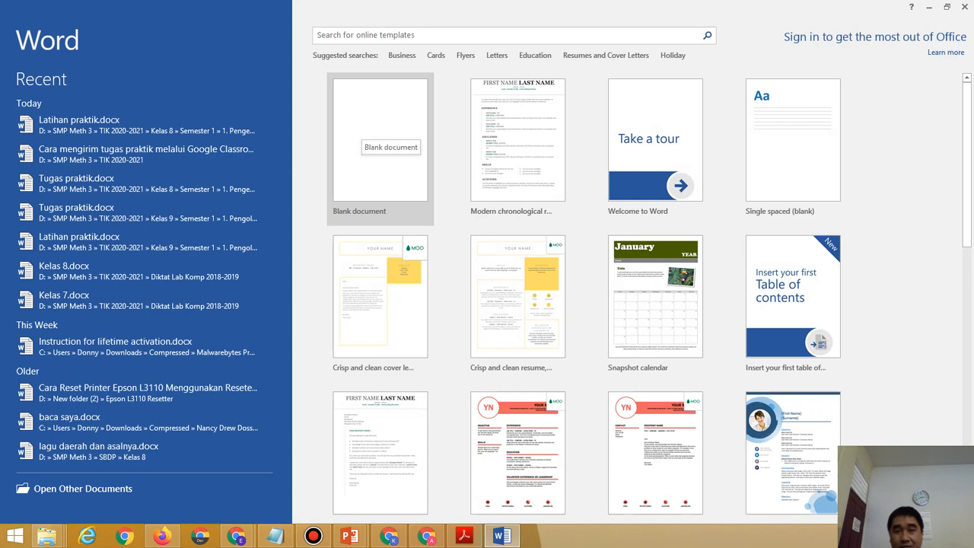
{"action": "left_click", "coordinate": [376, 129]}
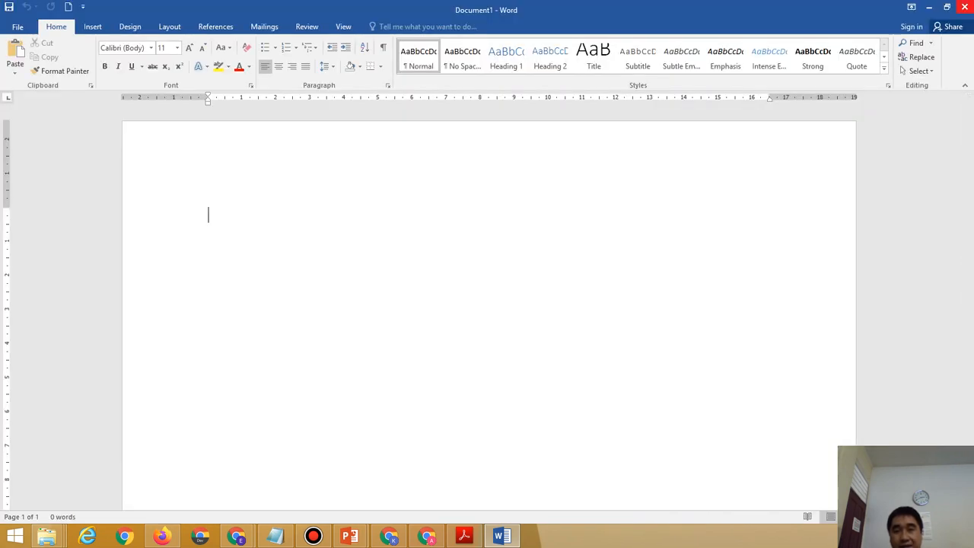
{"action": "left_click", "coordinate": [964, 7]}
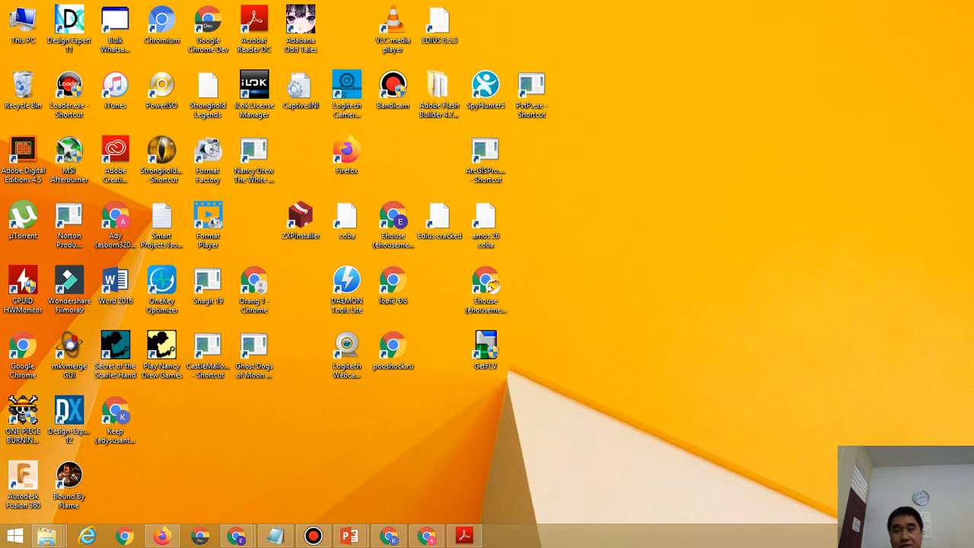
Search 'word' in the Search charm and start Word 2016 on a blank document.
{"action": "mouse_move", "coordinate": [972, 3]}
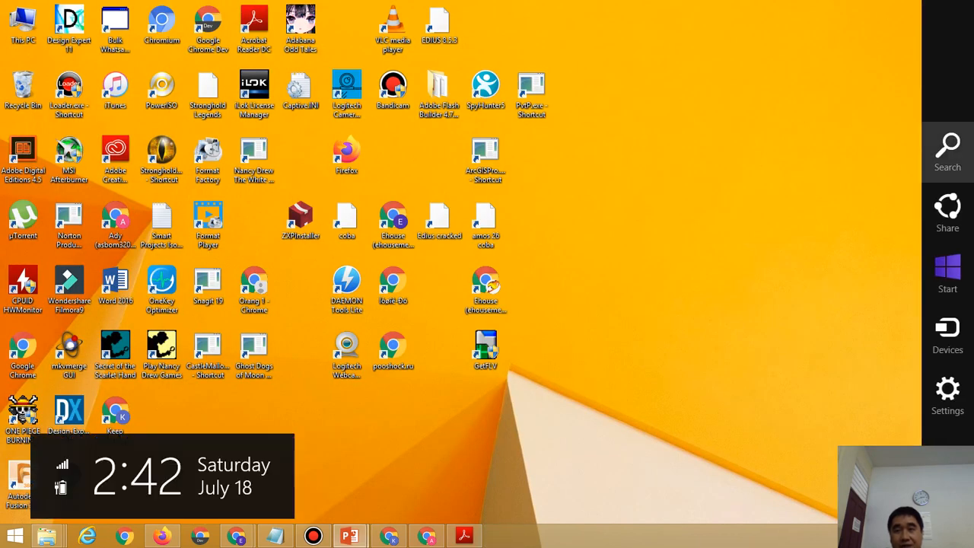
{"action": "left_click", "coordinate": [947, 152]}
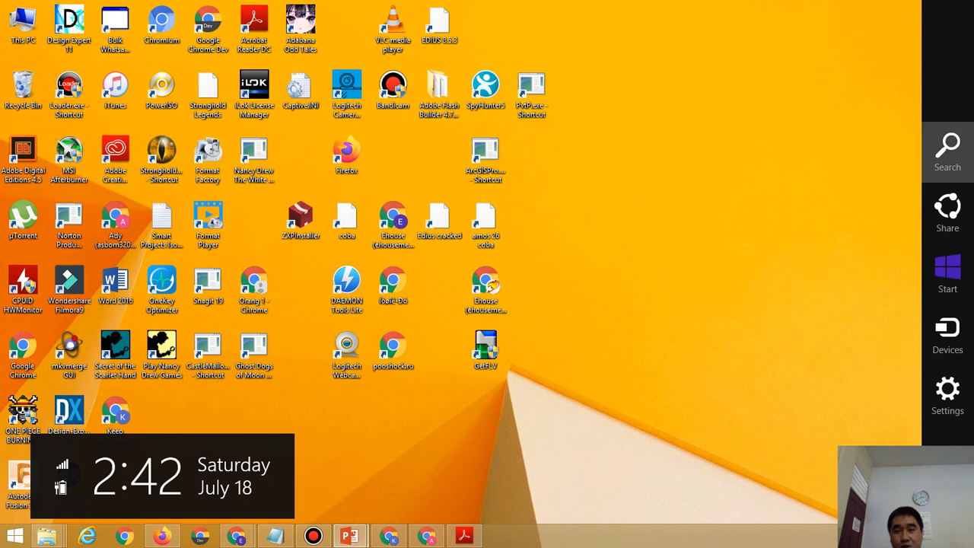
{"action": "type", "text": "w"}
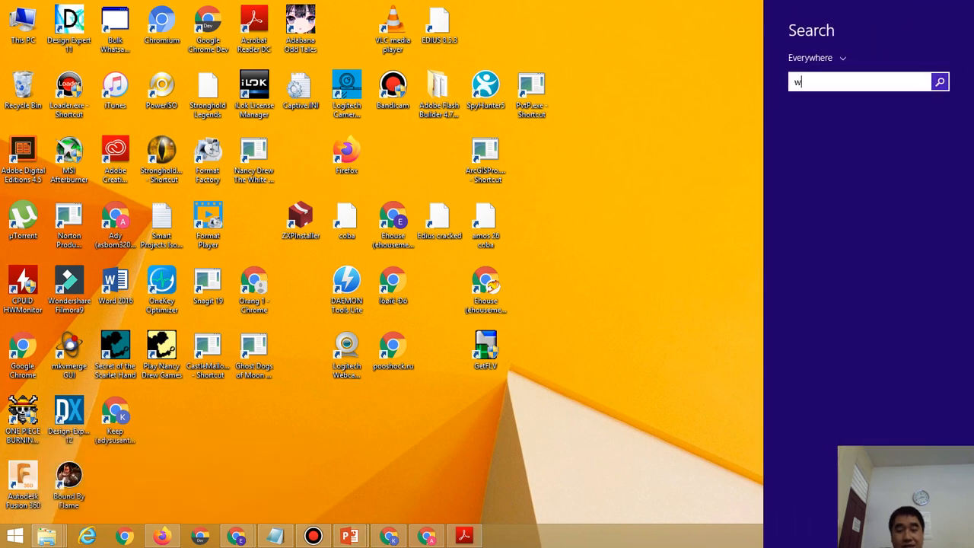
{"action": "type", "text": "ord 2016"}
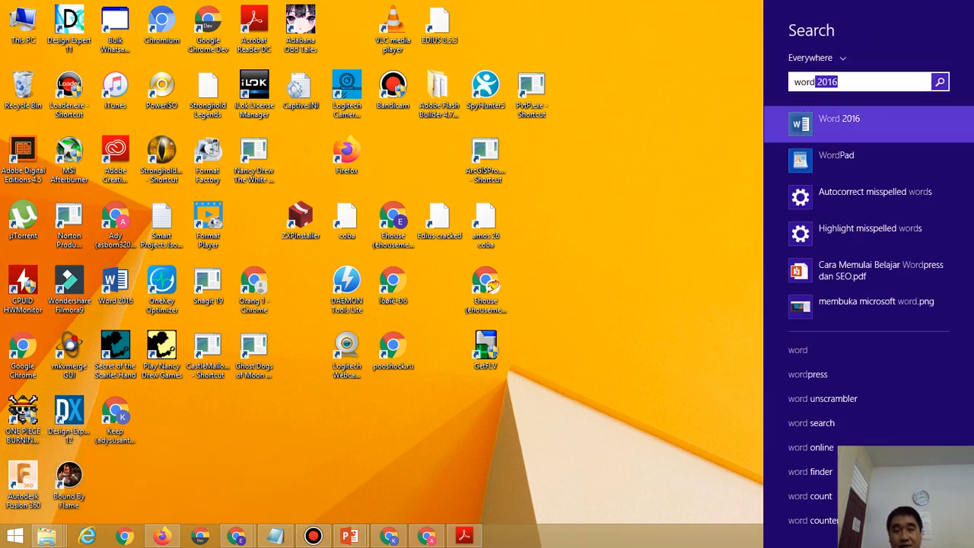
{"action": "key", "text": "Return"}
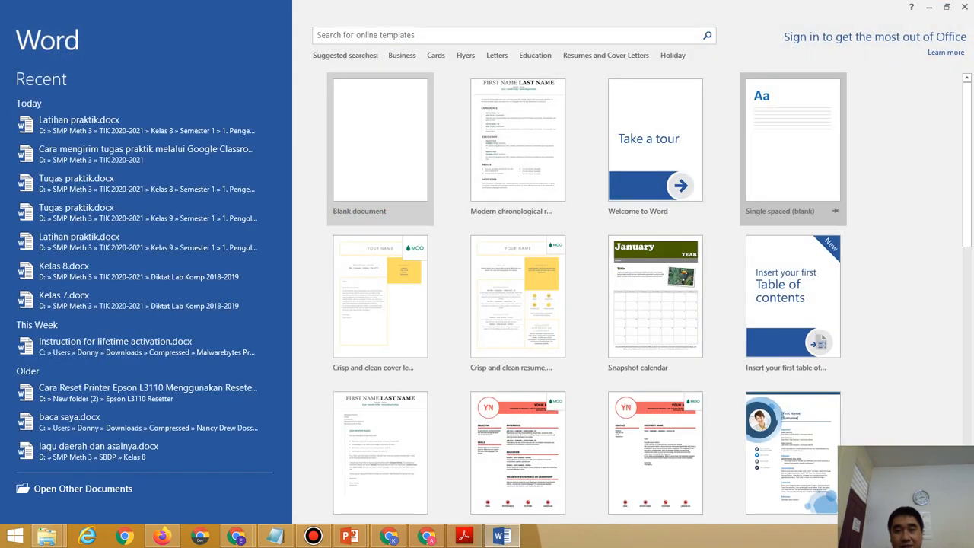
{"action": "left_click", "coordinate": [380, 140]}
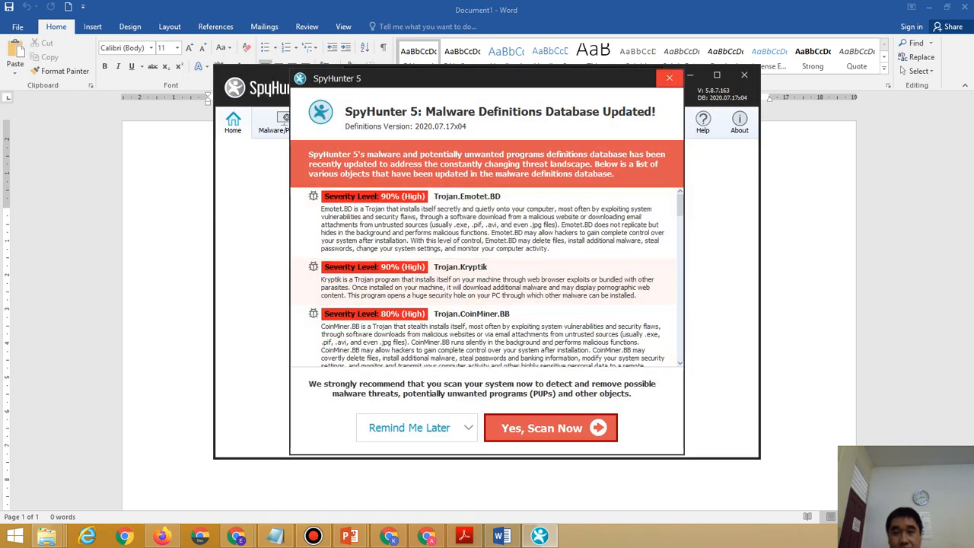
Close the SpyHunter 5 definitions popup and its Welcome window.
{"action": "left_click", "coordinate": [668, 78]}
{"action": "left_click", "coordinate": [744, 75]}
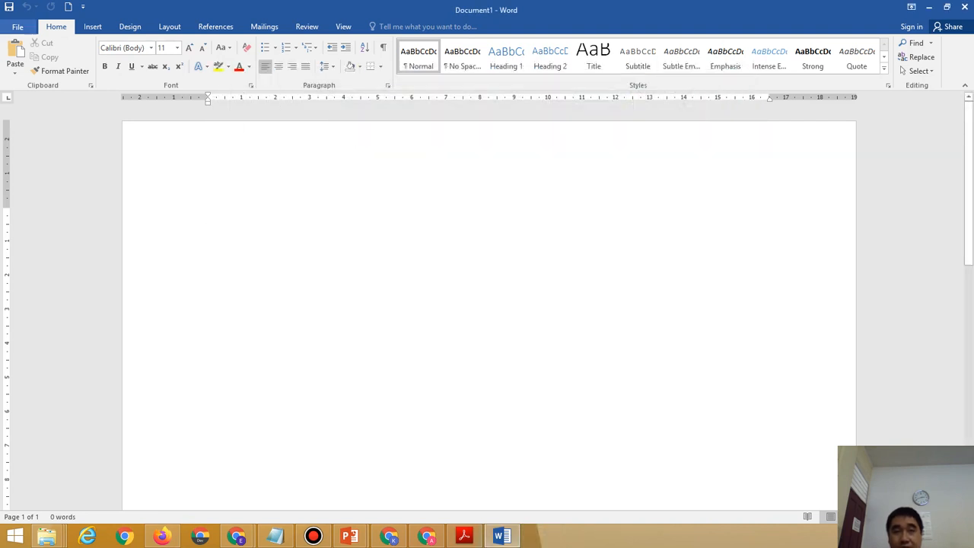
{"action": "left_click", "coordinate": [17, 27]}
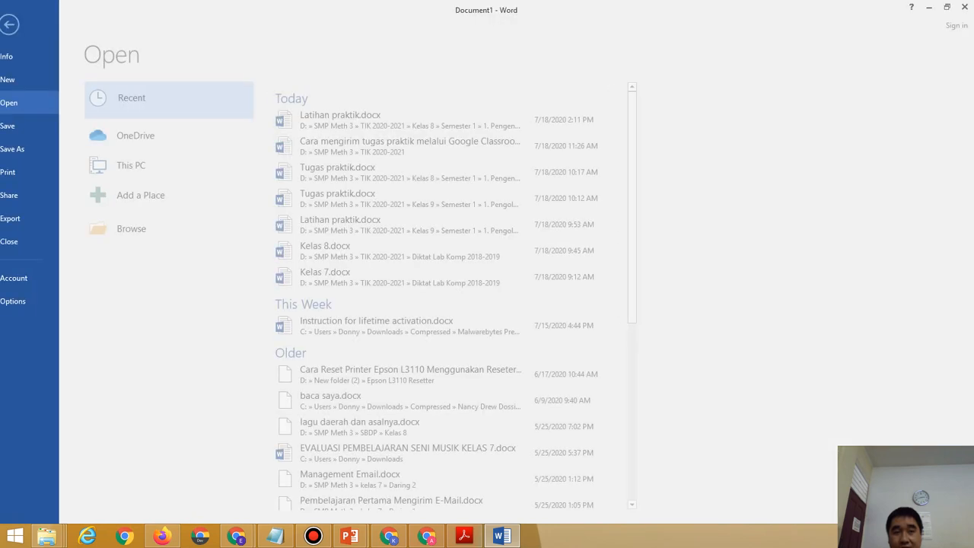
{"action": "left_click", "coordinate": [24, 25]}
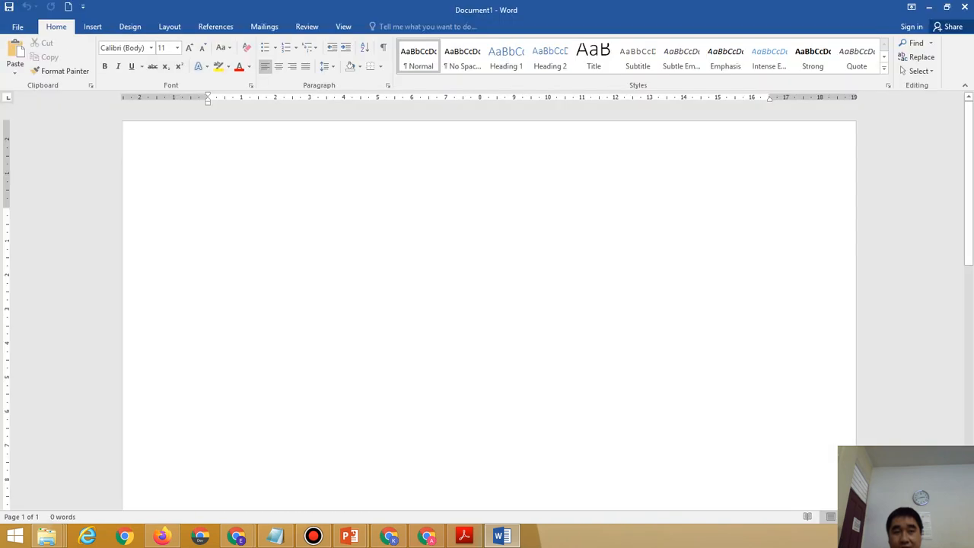
{"action": "left_click", "coordinate": [18, 27]}
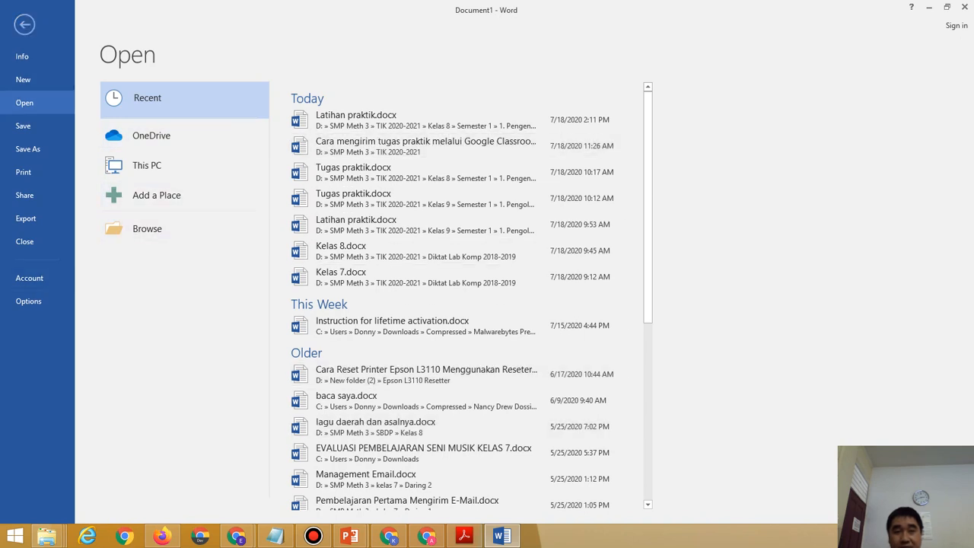
{"action": "left_click", "coordinate": [24, 24]}
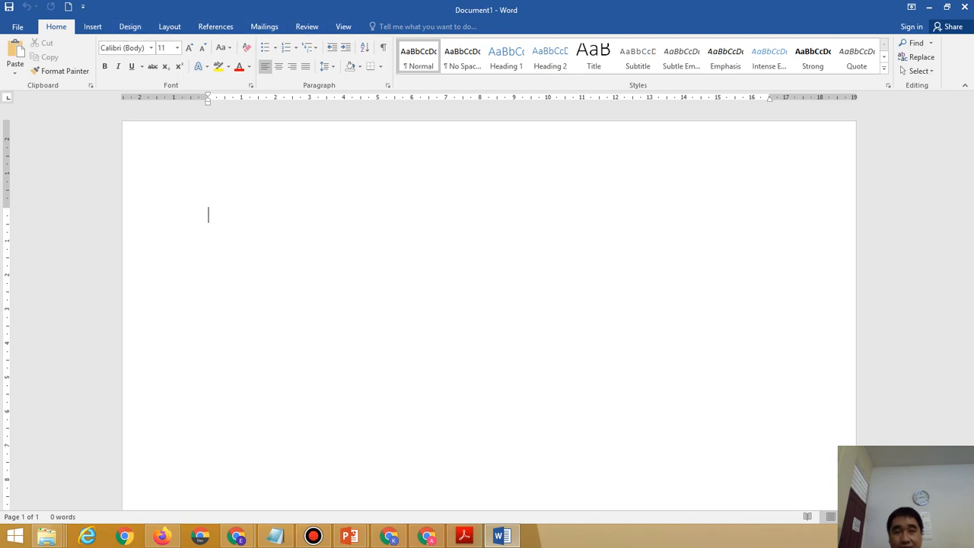
Collapse and re-expand the ribbon, set it to Show Tabs and Commands, and view the Insert tab.
{"action": "double_click", "coordinate": [56, 27]}
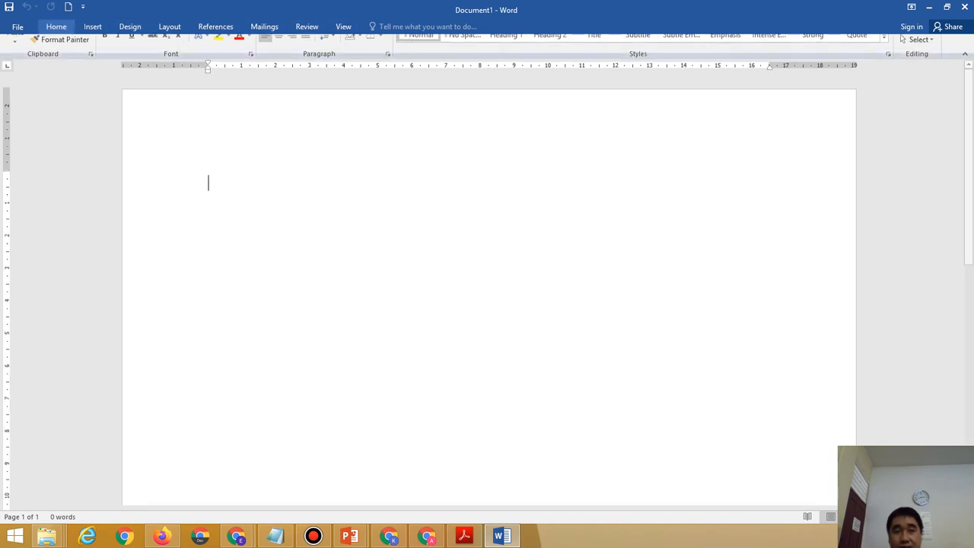
{"action": "double_click", "coordinate": [56, 26]}
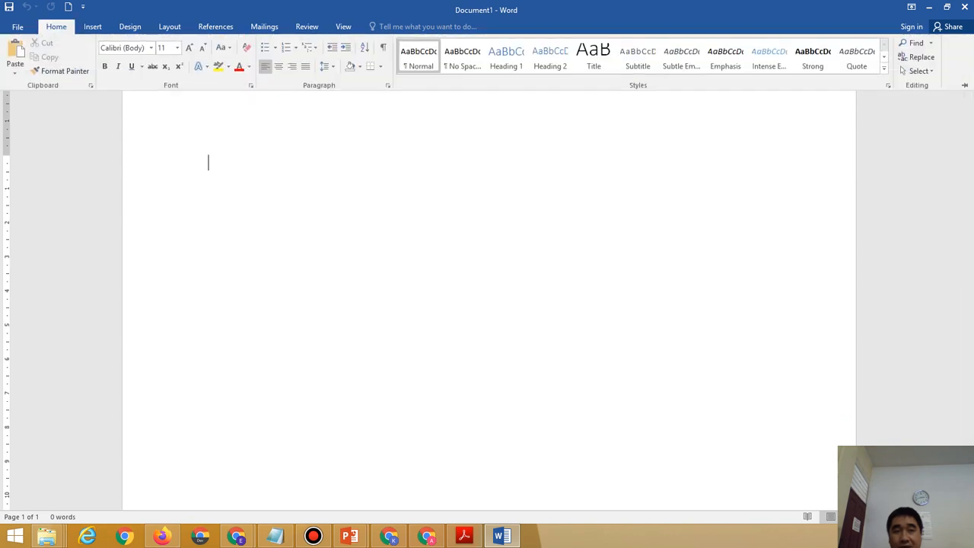
{"action": "left_click", "coordinate": [910, 7]}
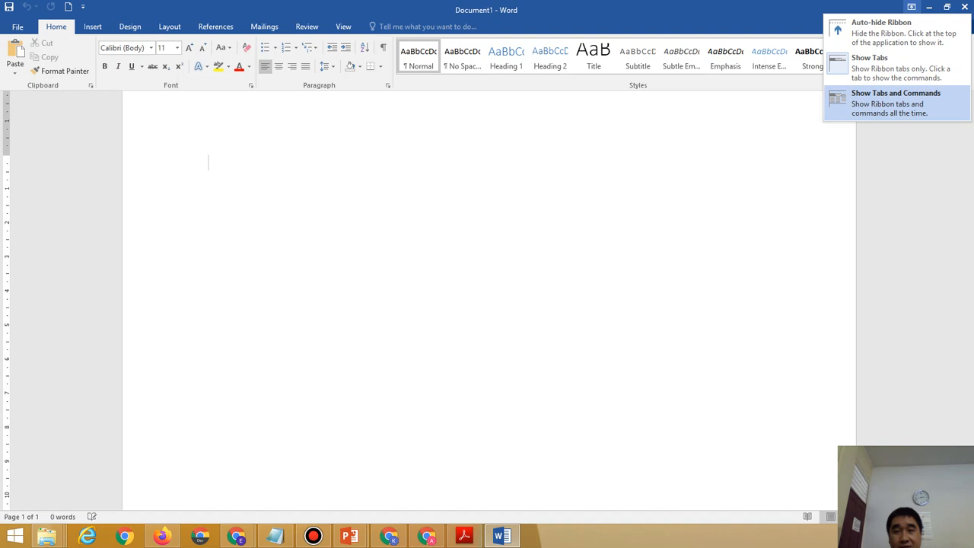
{"action": "left_click", "coordinate": [895, 102]}
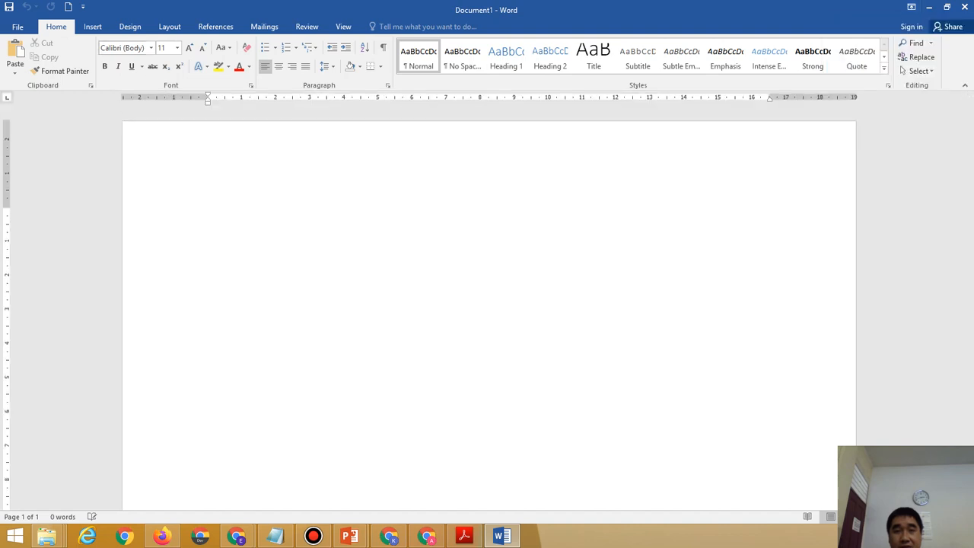
{"action": "left_click", "coordinate": [92, 26]}
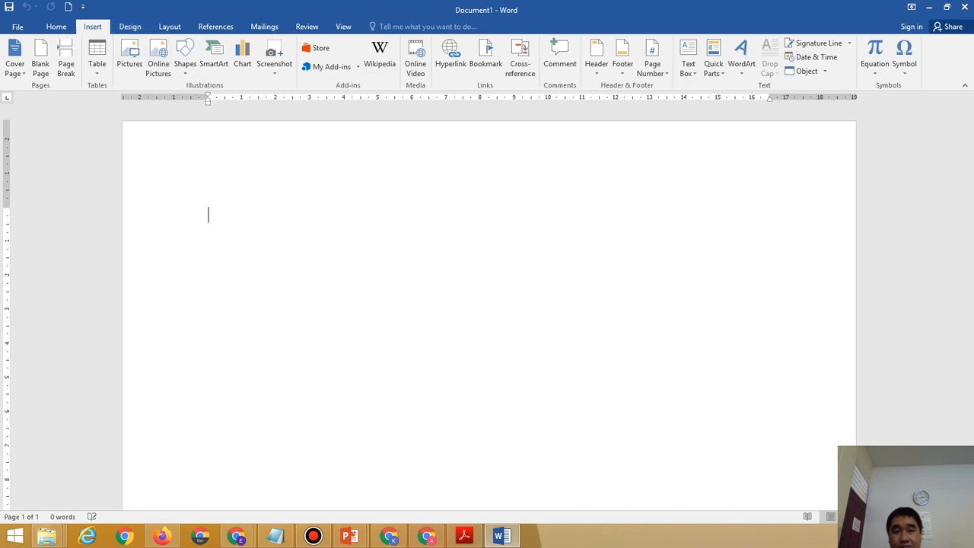
Browse the Design, Layout, References, Mailings, Review, View and Home tabs, ending on View.
{"action": "left_click", "coordinate": [129, 27]}
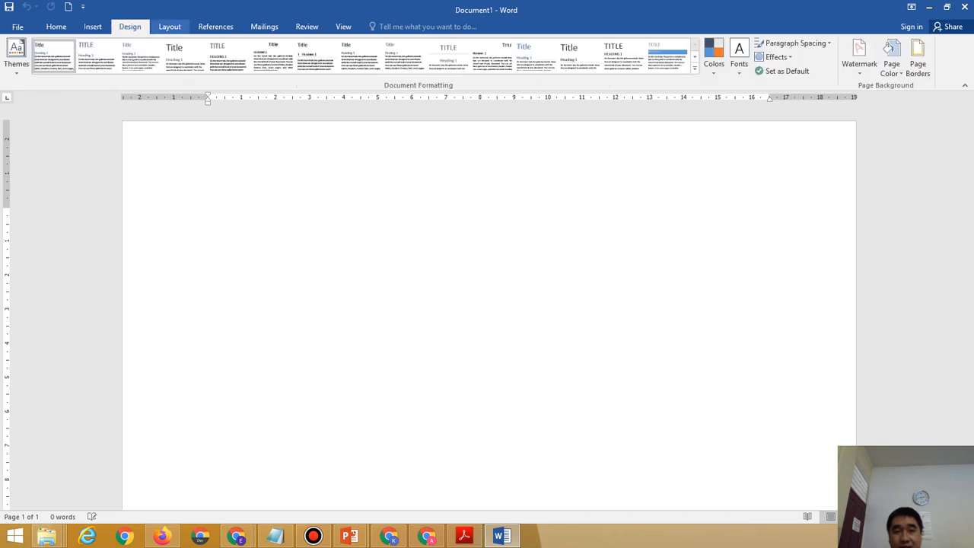
{"action": "left_click", "coordinate": [170, 27]}
{"action": "left_click", "coordinate": [215, 27]}
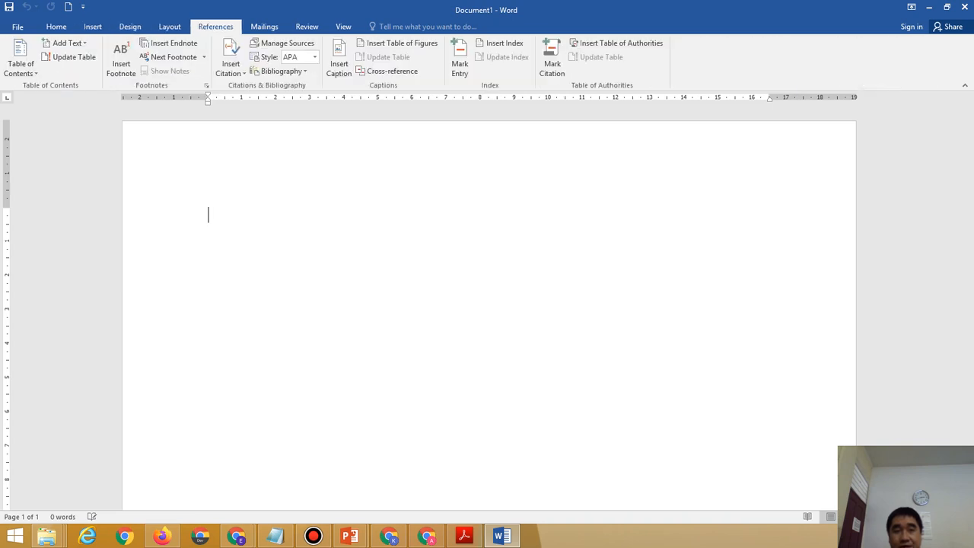
{"action": "left_click", "coordinate": [264, 27]}
{"action": "left_click", "coordinate": [306, 27]}
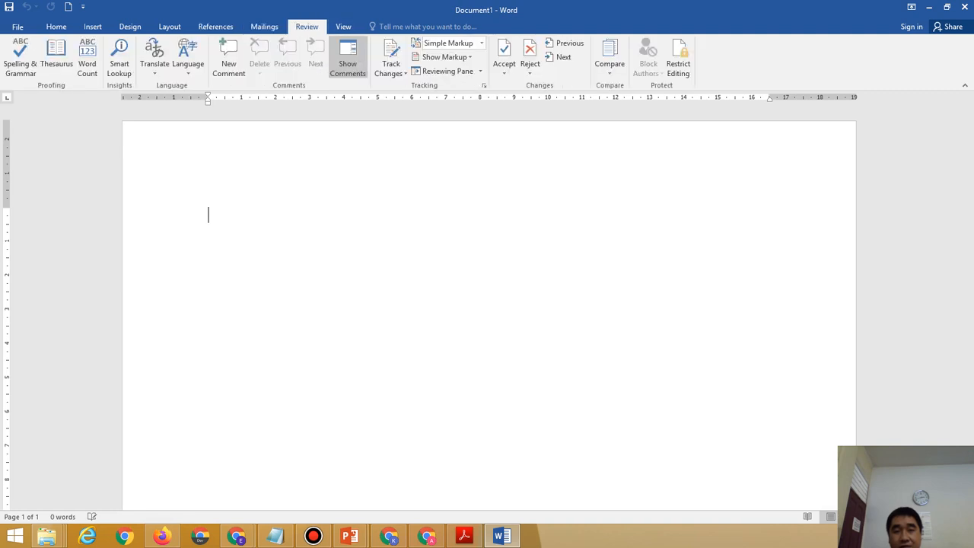
{"action": "left_click", "coordinate": [343, 26]}
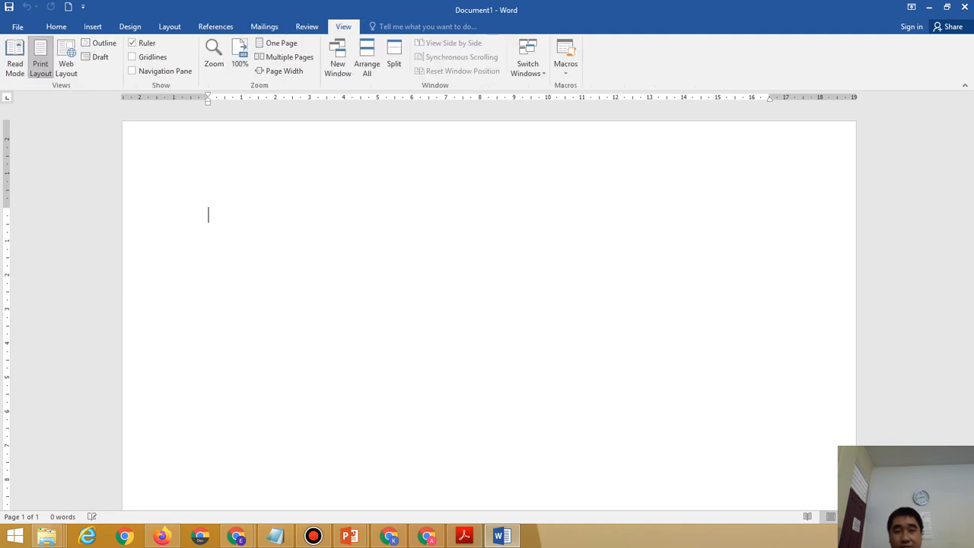
{"action": "left_click", "coordinate": [56, 26]}
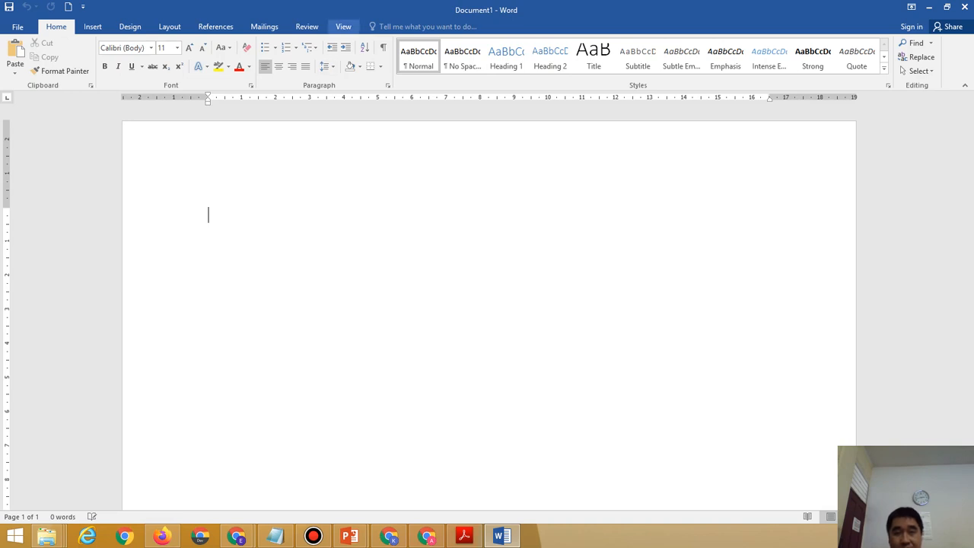
{"action": "left_click", "coordinate": [343, 27]}
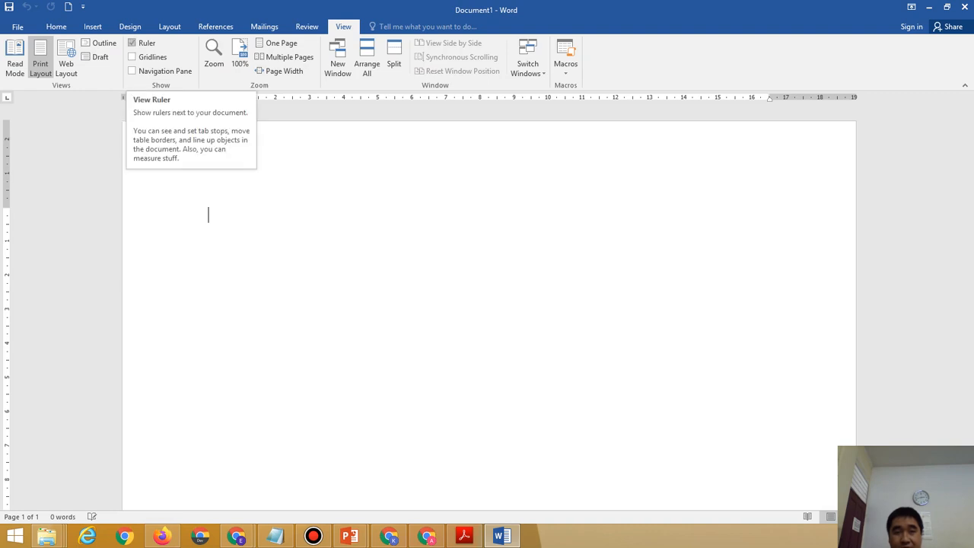
{"action": "left_click", "coordinate": [132, 42]}
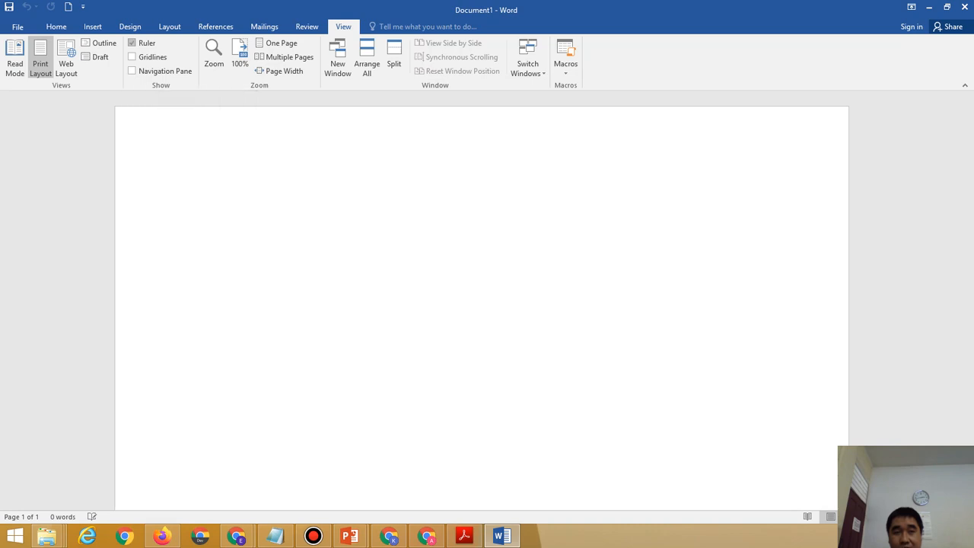
{"action": "left_click", "coordinate": [131, 42]}
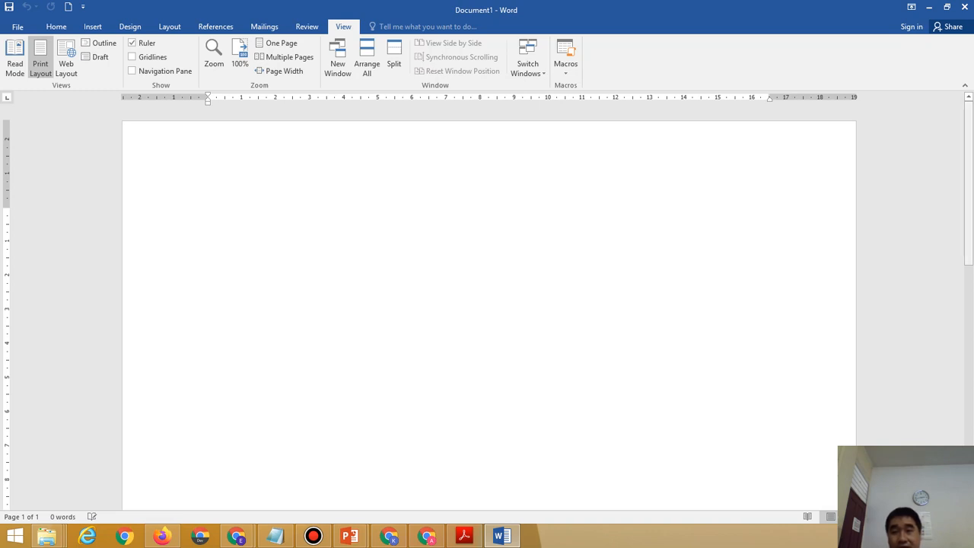
{"action": "scroll", "coordinate": [486, 305], "scroll_direction": "down", "scroll_amount": 5}
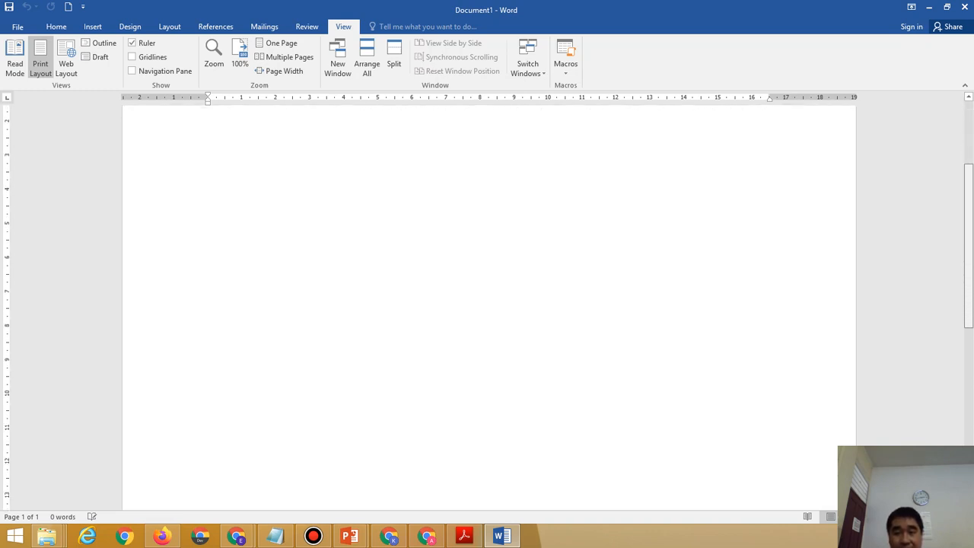
{"action": "scroll", "coordinate": [487, 304], "scroll_direction": "down", "scroll_amount": 4}
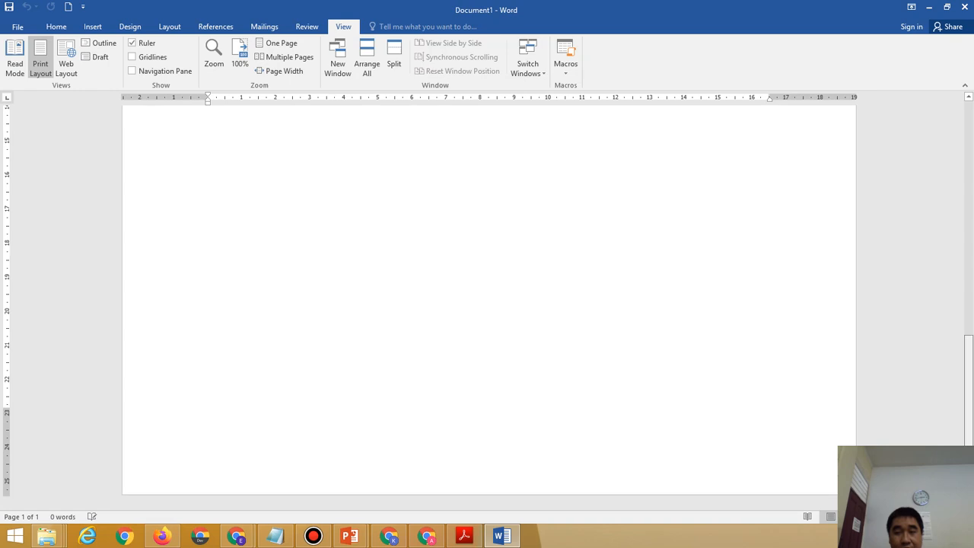
{"action": "scroll", "coordinate": [487, 305], "scroll_direction": "up", "scroll_amount": 4}
{"action": "scroll", "coordinate": [487, 304], "scroll_direction": "up", "scroll_amount": 5}
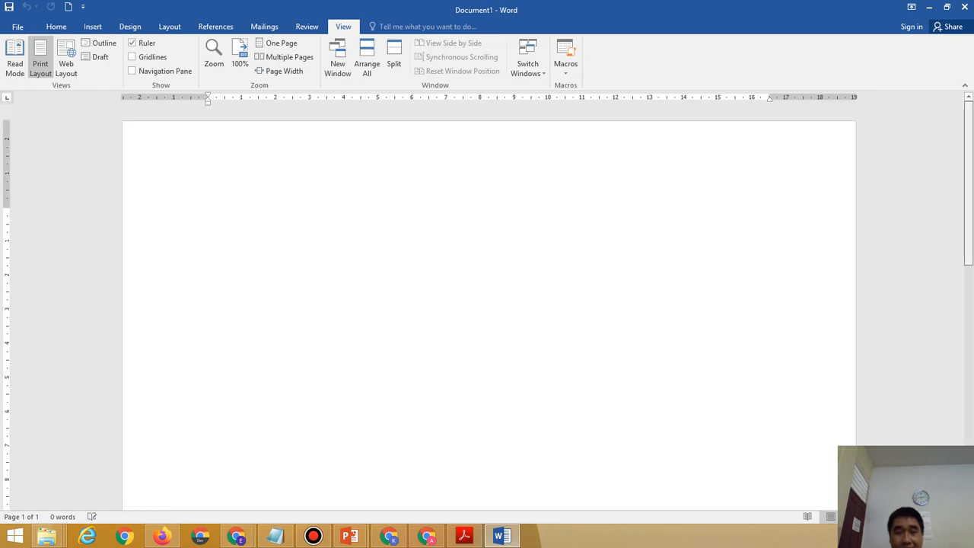
{"action": "scroll", "coordinate": [487, 304], "scroll_direction": "down", "scroll_amount": 10}
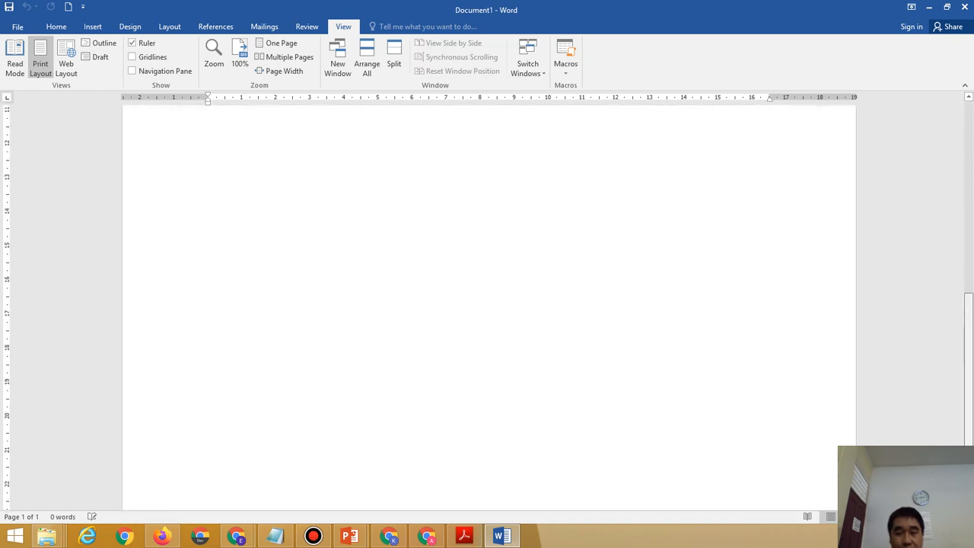
{"action": "scroll", "coordinate": [487, 305], "scroll_direction": "up", "scroll_amount": 10}
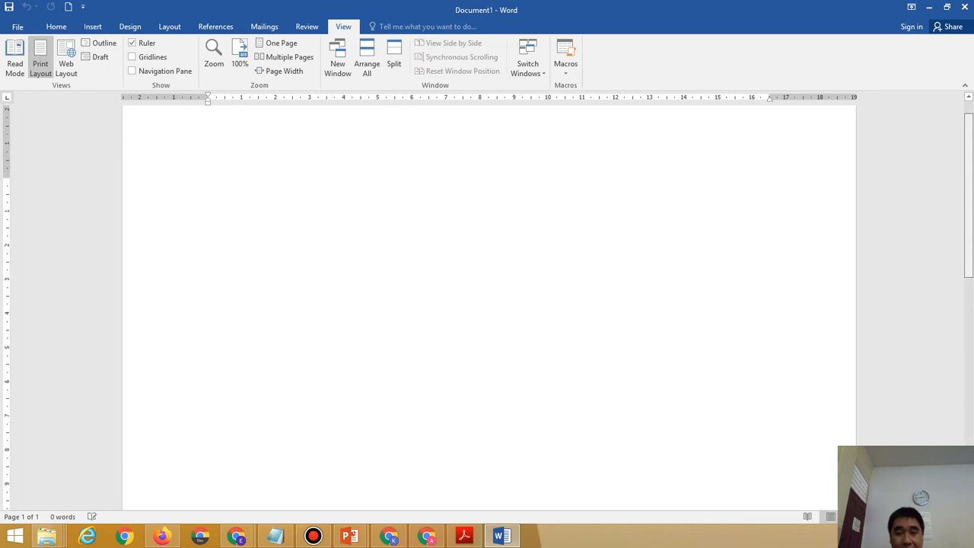
{"action": "scroll", "coordinate": [487, 304], "scroll_direction": "down", "scroll_amount": 10}
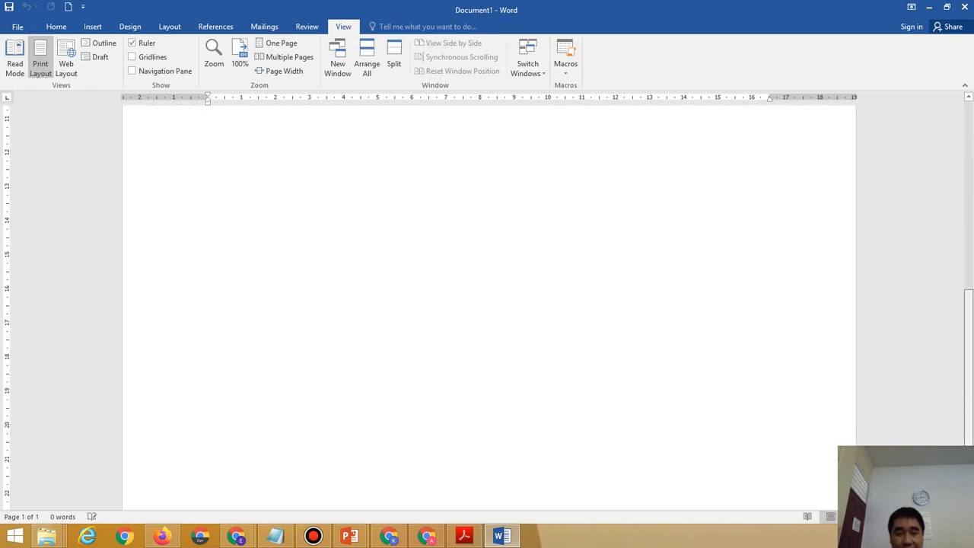
{"action": "scroll", "coordinate": [487, 305], "scroll_direction": "up", "scroll_amount": 4}
{"action": "scroll", "coordinate": [487, 304], "scroll_direction": "up", "scroll_amount": 1}
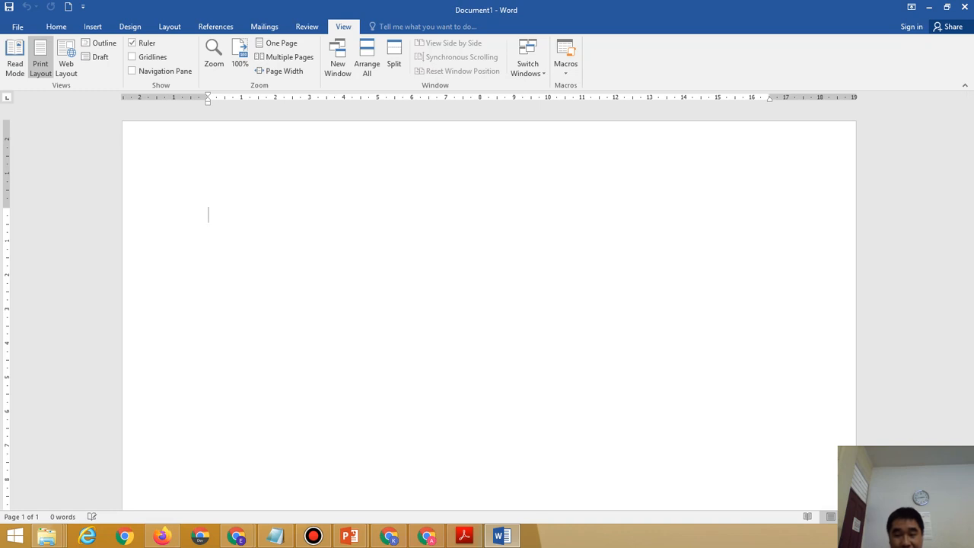
Zoom the page down to 10%, back up to about 170%, and scroll it horizontally.
{"action": "left_click_drag", "start_coordinate": [907, 517], "coordinate": [872, 517]}
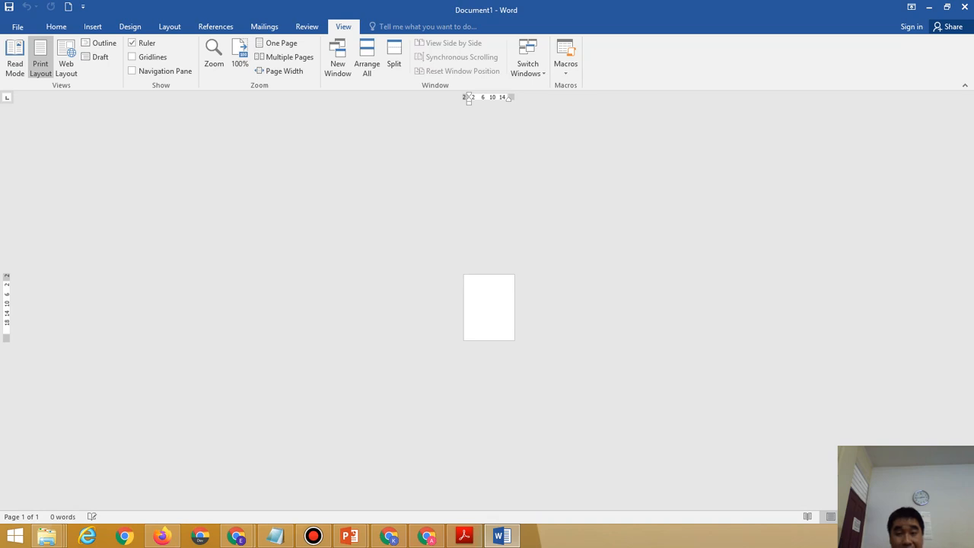
{"action": "left_click_drag", "start_coordinate": [876, 517], "coordinate": [908, 516]}
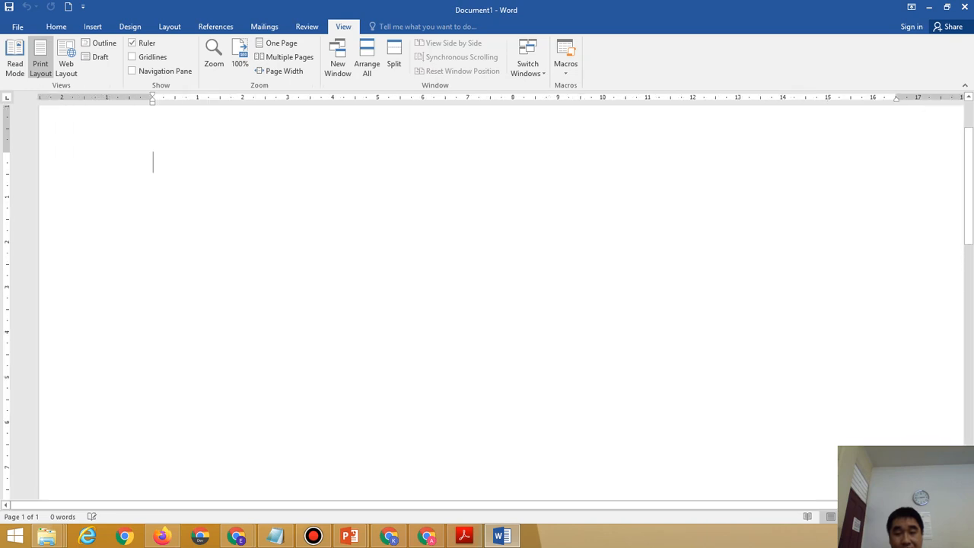
{"action": "left_click_drag", "start_coordinate": [908, 516], "coordinate": [909, 517]}
{"action": "mouse_move", "coordinate": [502, 536]}
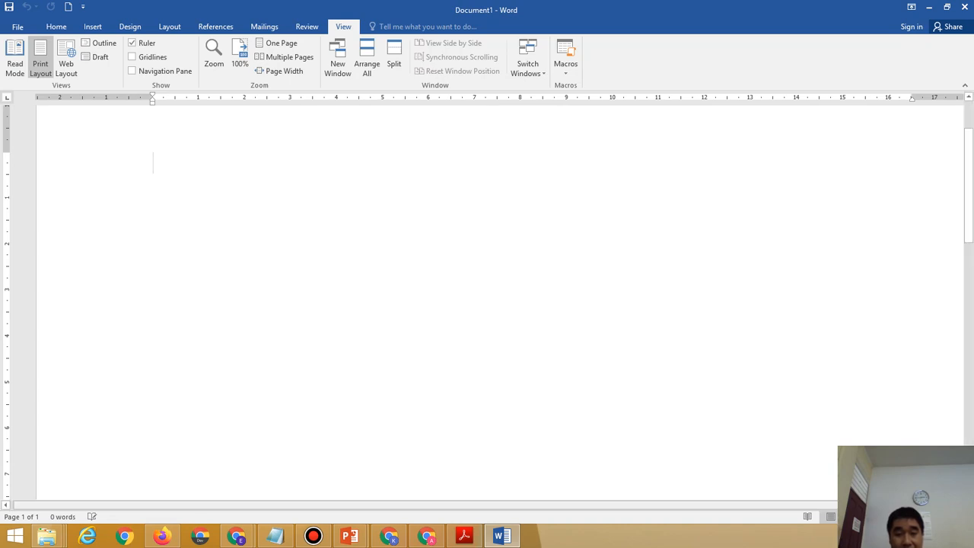
{"action": "mouse_move", "coordinate": [852, 504]}
{"action": "left_mouse_down"}
{"action": "mouse_move", "coordinate": [935, 504]}
{"action": "mouse_move", "coordinate": [849, 505]}
{"action": "left_mouse_up"}
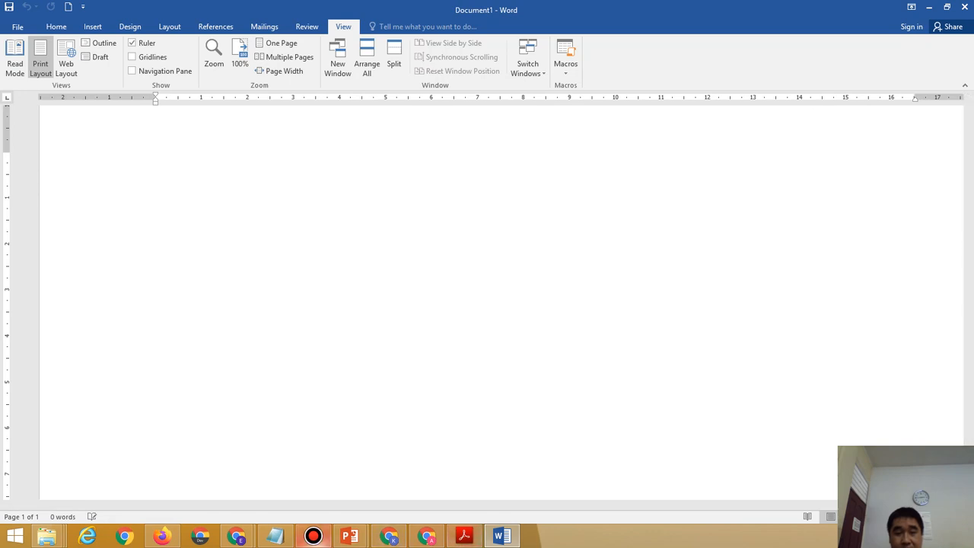
Show slide 7's labelled Word window diagram in PowerPoint, then return to the Word document.
{"action": "mouse_move", "coordinate": [349, 536]}
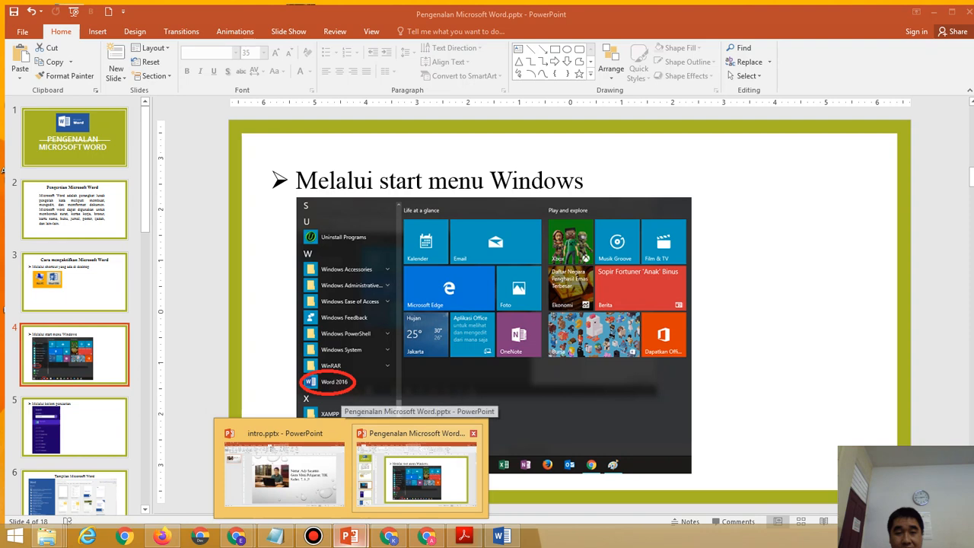
{"action": "left_click", "coordinate": [417, 476]}
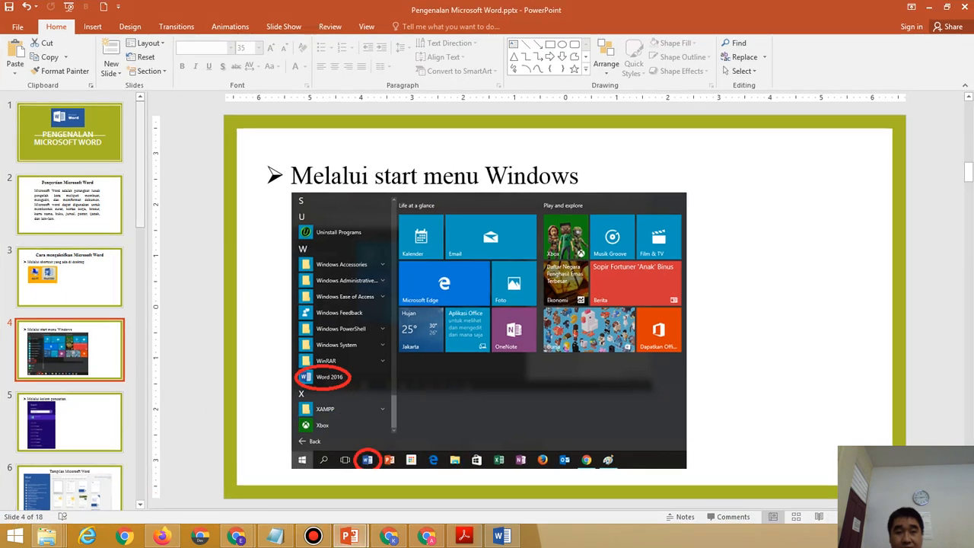
{"action": "left_click_drag", "start_coordinate": [140, 205], "coordinate": [140, 252]}
{"action": "scroll", "coordinate": [69, 328], "scroll_direction": "down", "scroll_amount": 3}
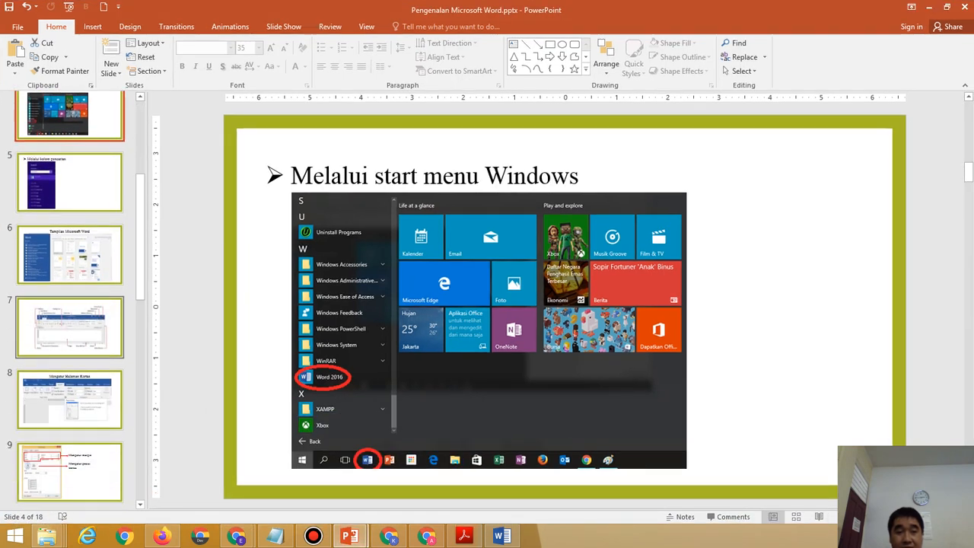
{"action": "left_click", "coordinate": [70, 328]}
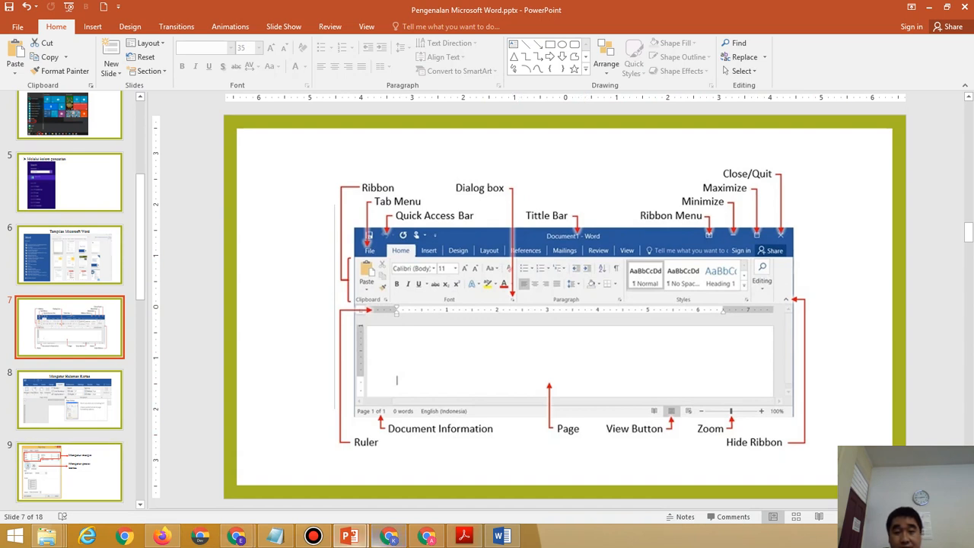
{"action": "left_click", "coordinate": [502, 536]}
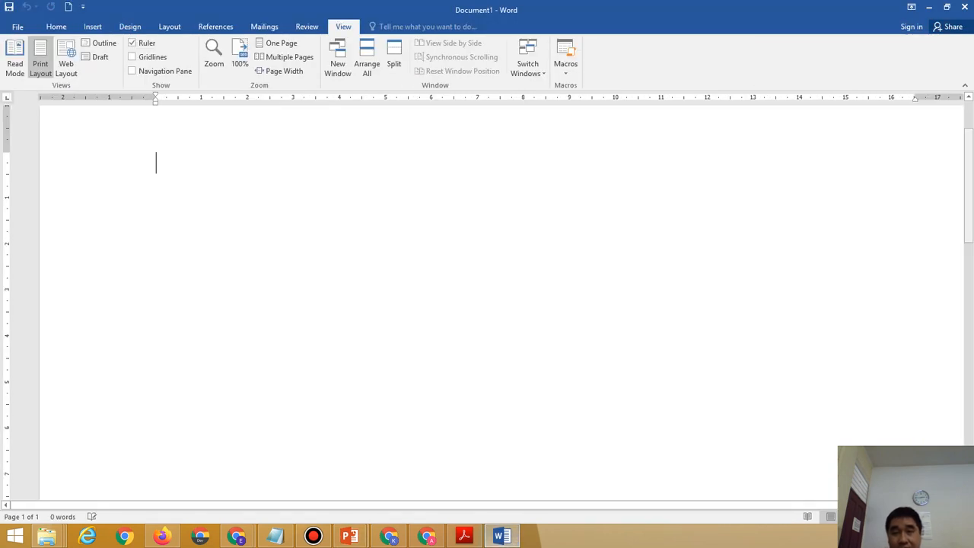
Zoom the page out to about 50%, then enlarge it to about 137%.
{"action": "left_click_drag", "start_coordinate": [968, 186], "coordinate": [969, 158]}
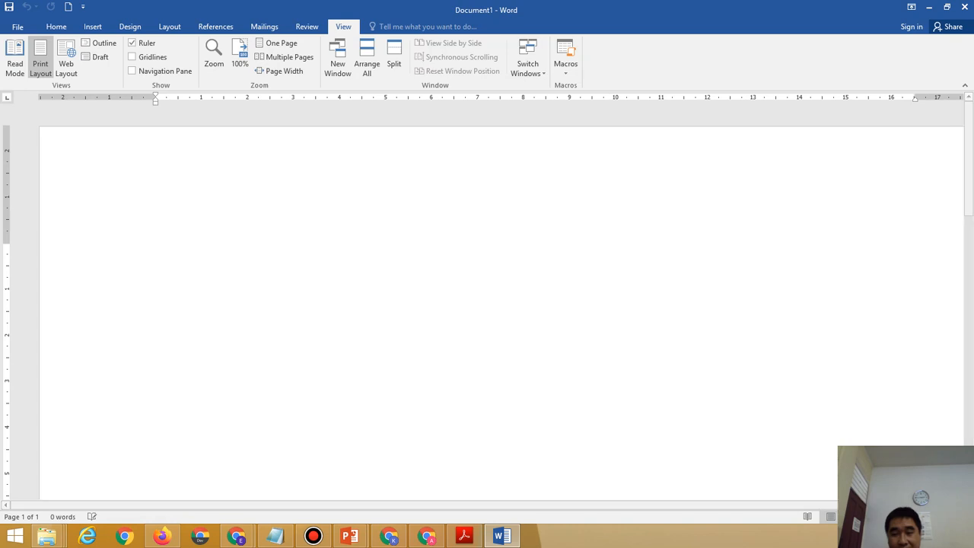
{"action": "scroll", "coordinate": [488, 308], "scroll_direction": "down", "scroll_amount": 8}
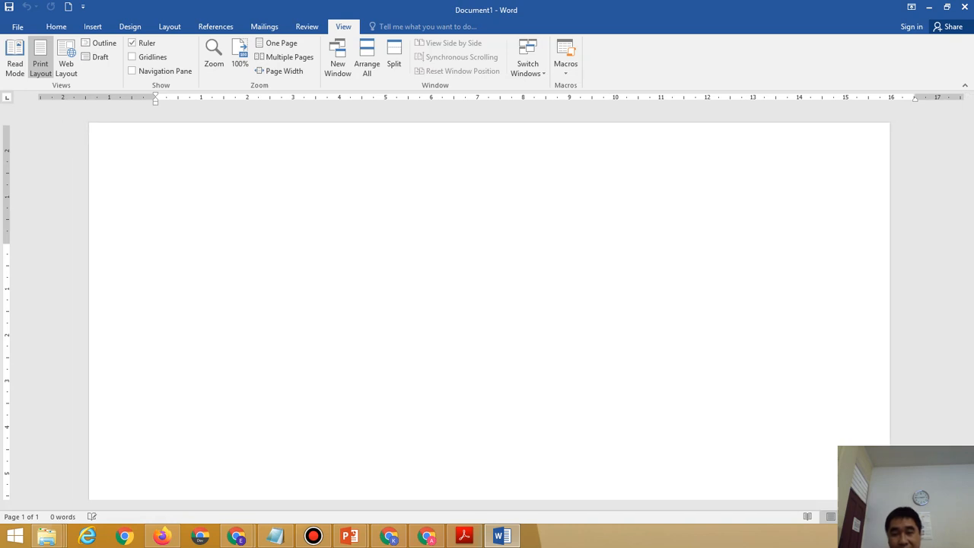
{"action": "scroll", "coordinate": [488, 308], "scroll_direction": "down", "scroll_amount": 1}
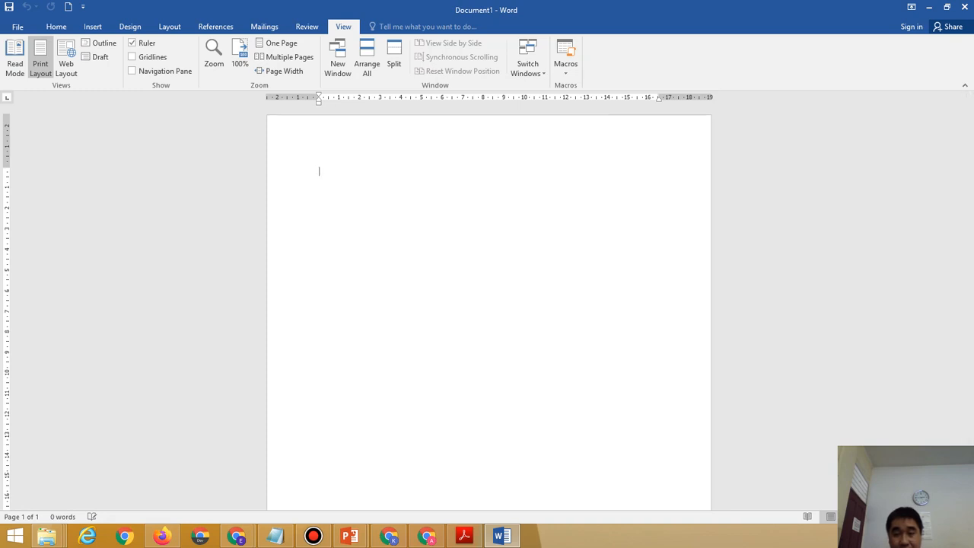
{"action": "scroll", "coordinate": [488, 308], "scroll_direction": "down", "scroll_amount": 4}
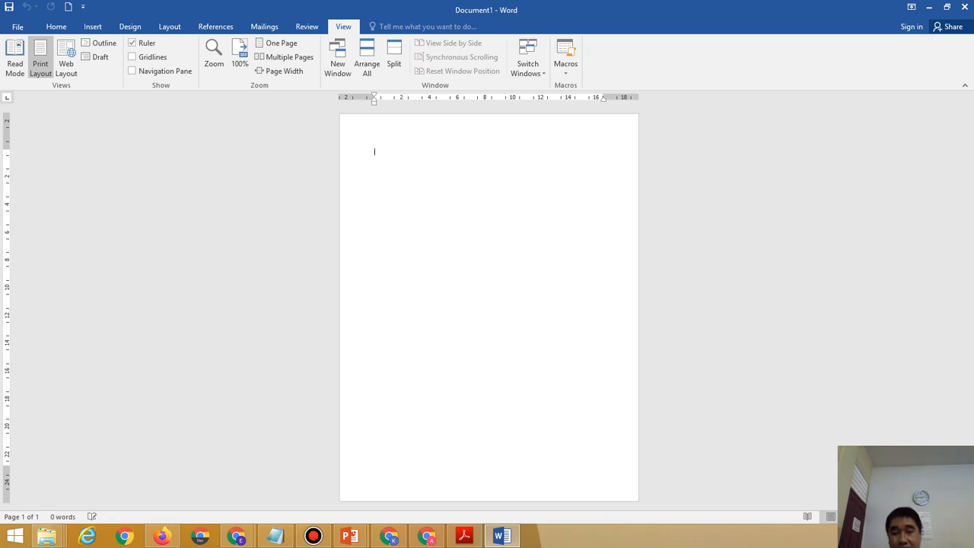
{"action": "left_click_drag", "start_coordinate": [889, 517], "coordinate": [905, 516]}
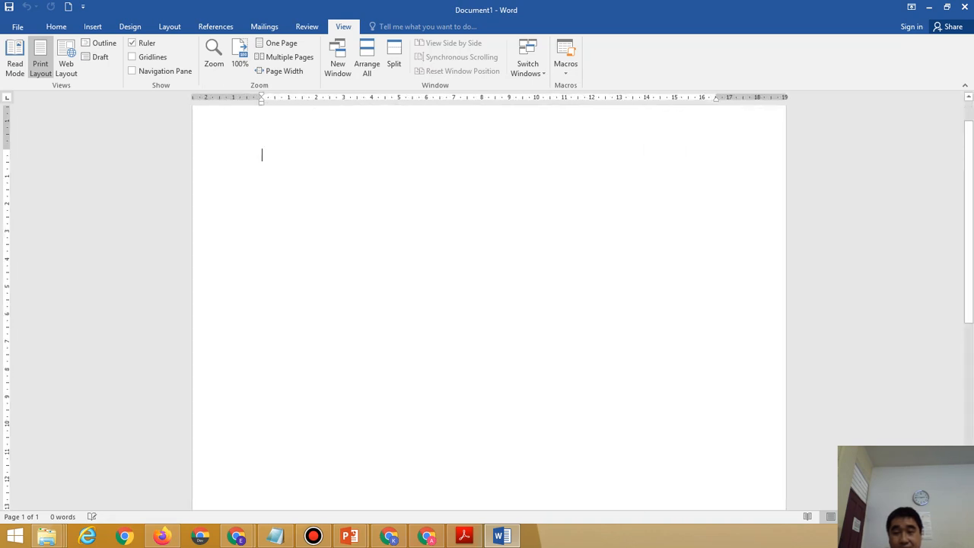
{"action": "left_click_drag", "start_coordinate": [907, 517], "coordinate": [911, 516]}
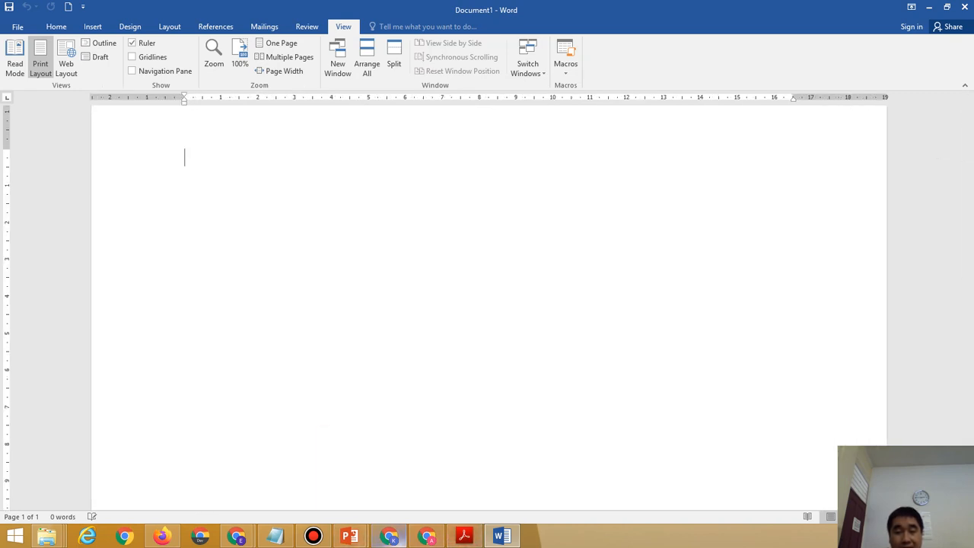
Bring the Pengenalan Microsoft Word presentation back to the front on slide 7.
{"action": "mouse_move", "coordinate": [388, 536]}
{"action": "mouse_move", "coordinate": [350, 536]}
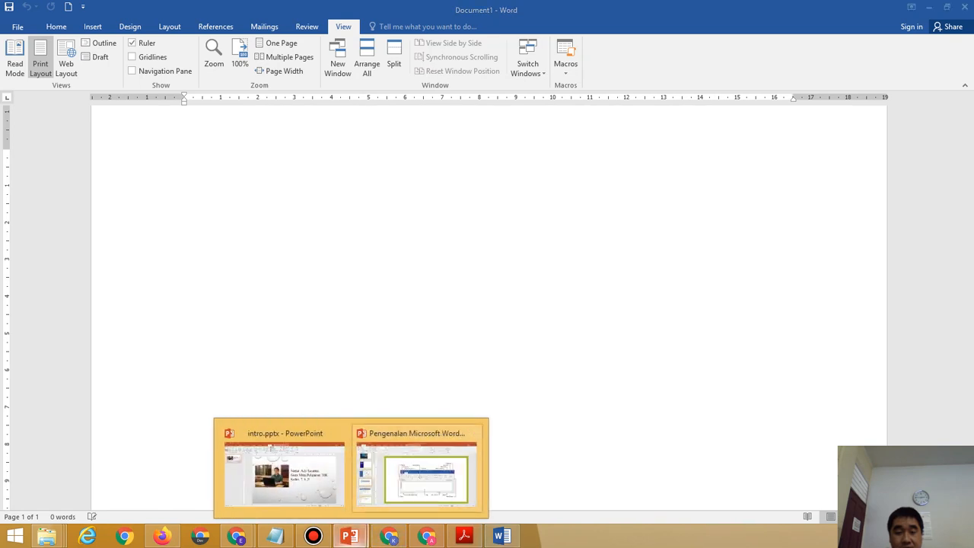
{"action": "left_click", "coordinate": [420, 478]}
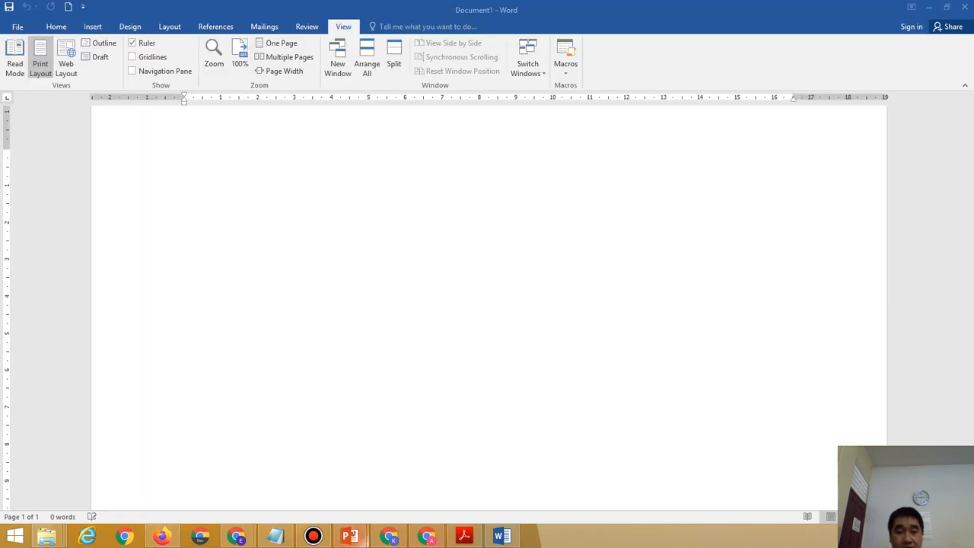
Switch to the Pengenalan Microsoft Word presentation and display slide 10, 'Batasan kertas'.
{"action": "mouse_move", "coordinate": [350, 536]}
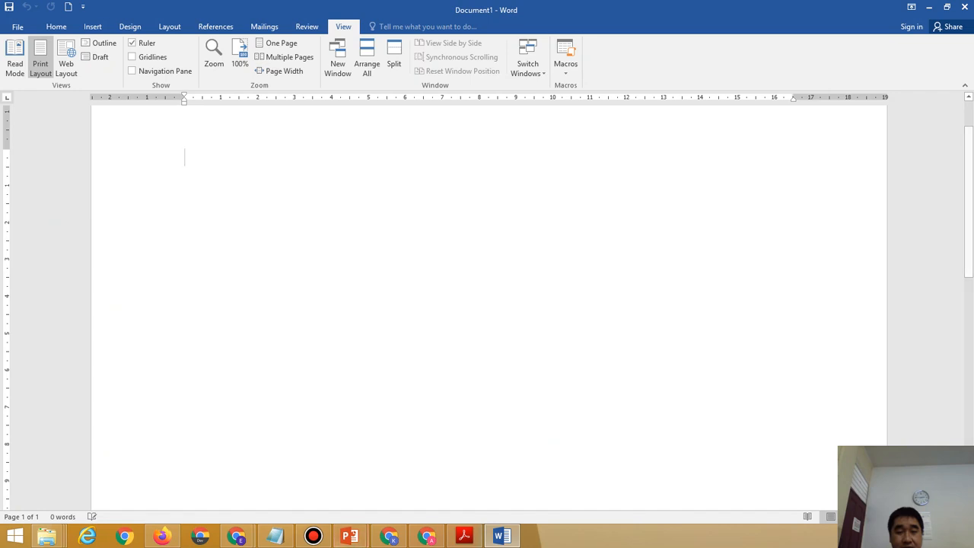
{"action": "mouse_move", "coordinate": [349, 537]}
{"action": "left_click", "coordinate": [417, 476]}
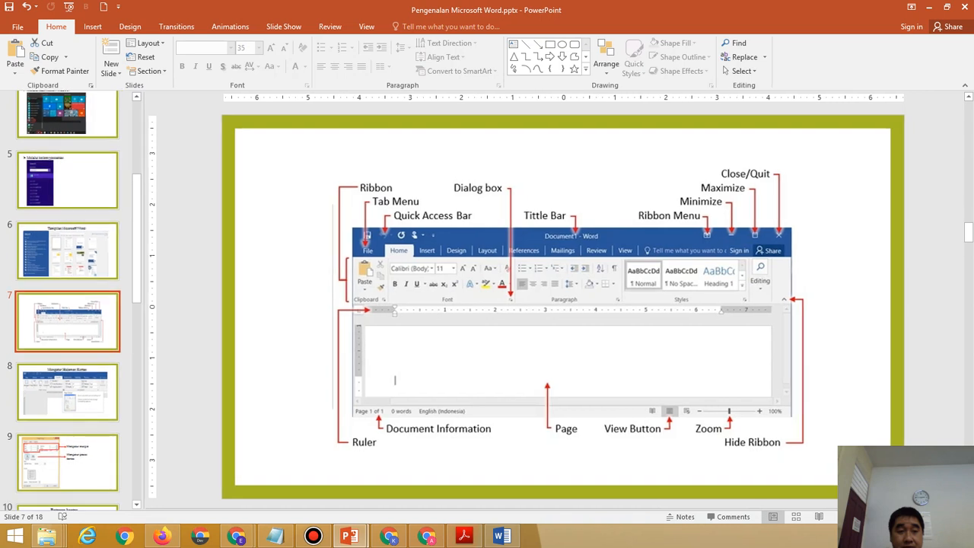
{"action": "scroll", "coordinate": [68, 300], "scroll_direction": "down", "scroll_amount": 5}
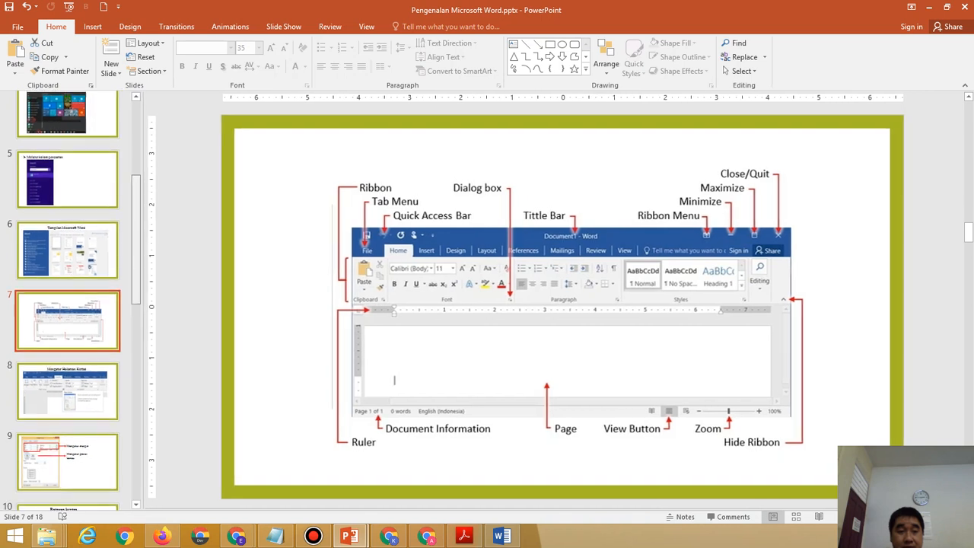
{"action": "left_click", "coordinate": [68, 293]}
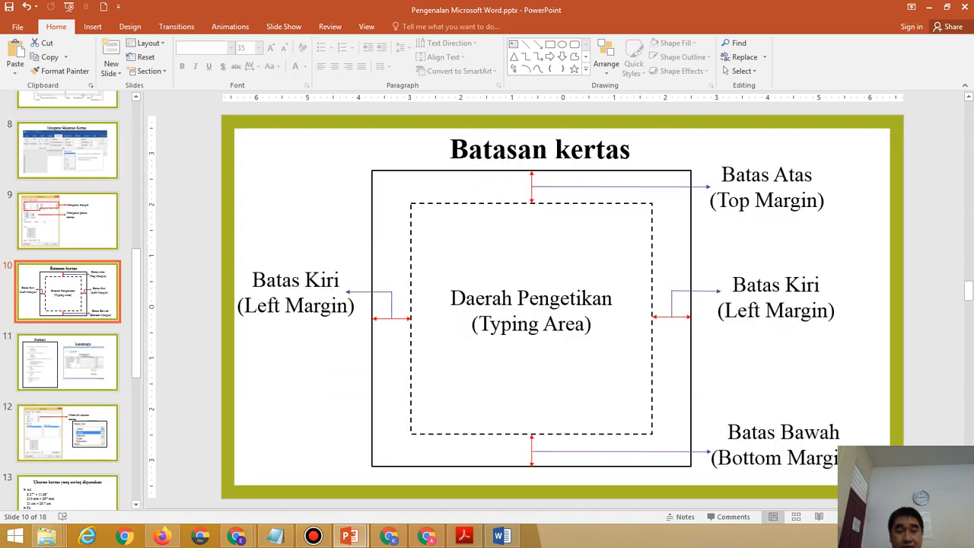
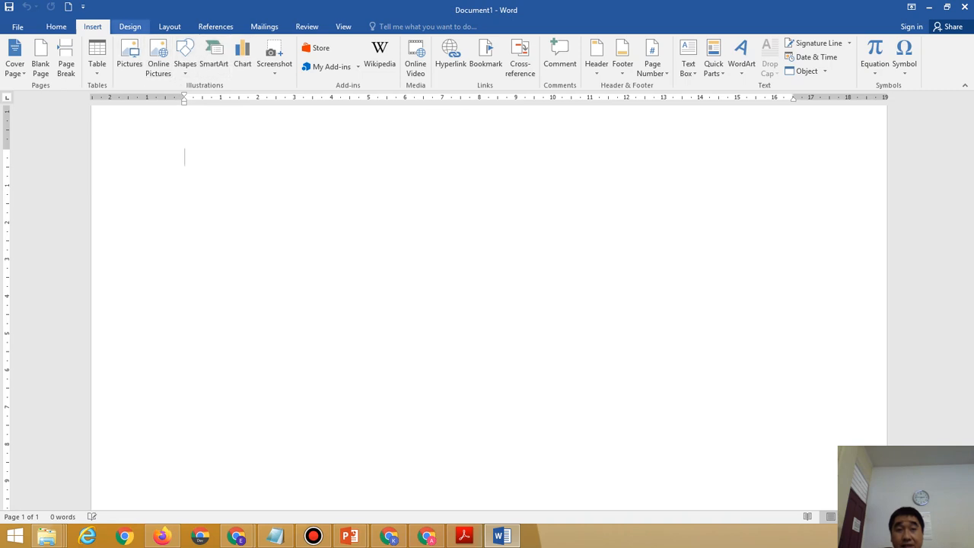
Show the Layout tab for the blank Document1.
{"action": "left_click", "coordinate": [170, 26]}
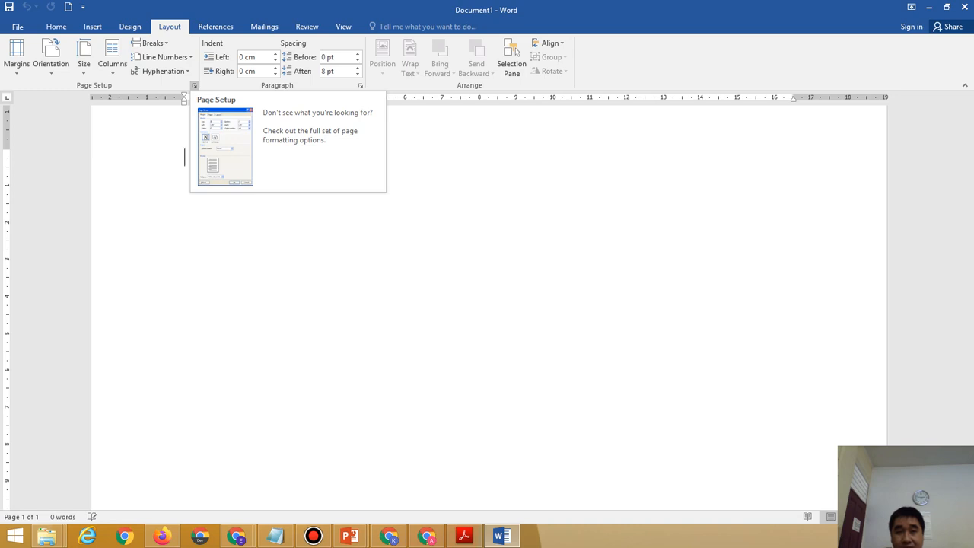
Open the Page Setup dialog, move it left, and bring up Latihan praktik.pdf.
{"action": "left_click", "coordinate": [194, 85]}
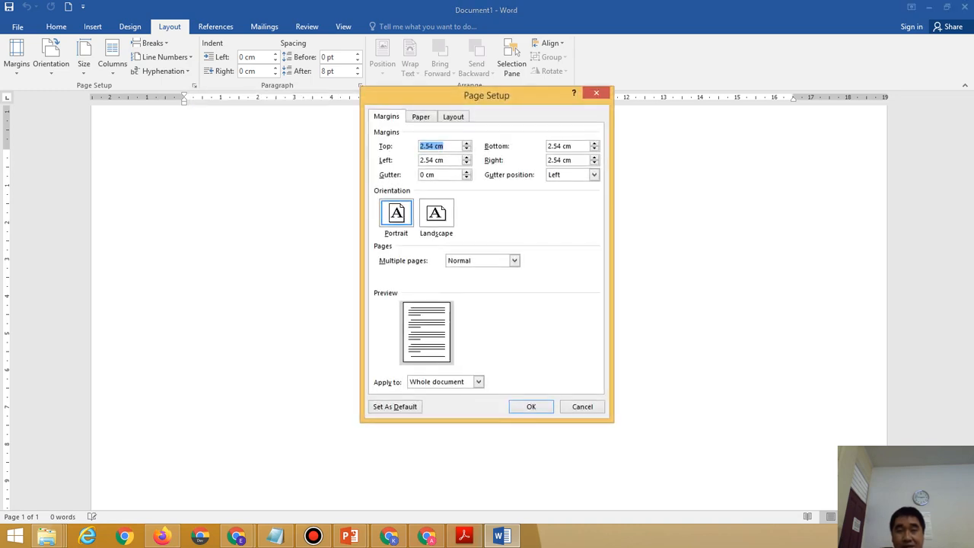
{"action": "left_click_drag", "start_coordinate": [487, 95], "coordinate": [239, 111]}
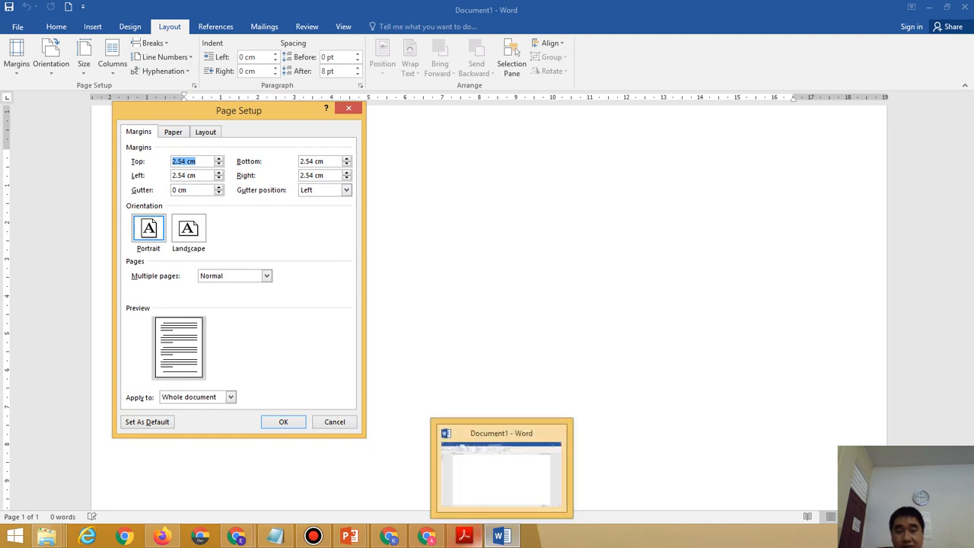
{"action": "left_click", "coordinate": [464, 536]}
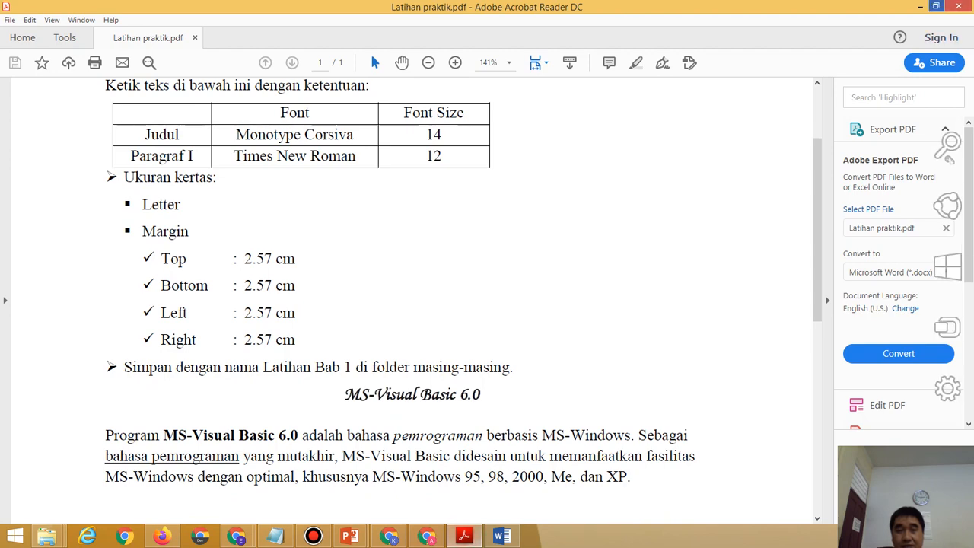
Restore the Acrobat window and place the PDF to the right of Word's Page Setup.
{"action": "left_click", "coordinate": [937, 6]}
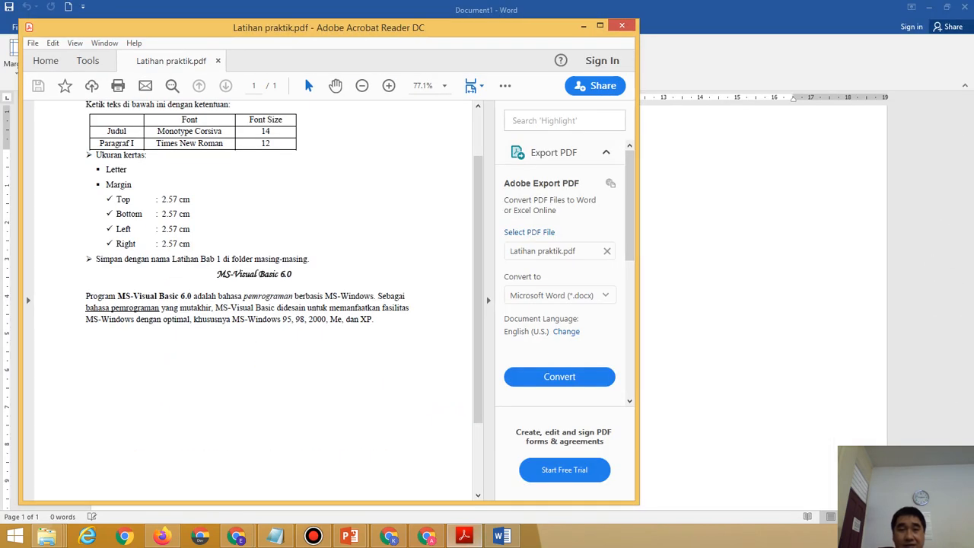
{"action": "left_click_drag", "start_coordinate": [303, 75], "coordinate": [661, 80]}
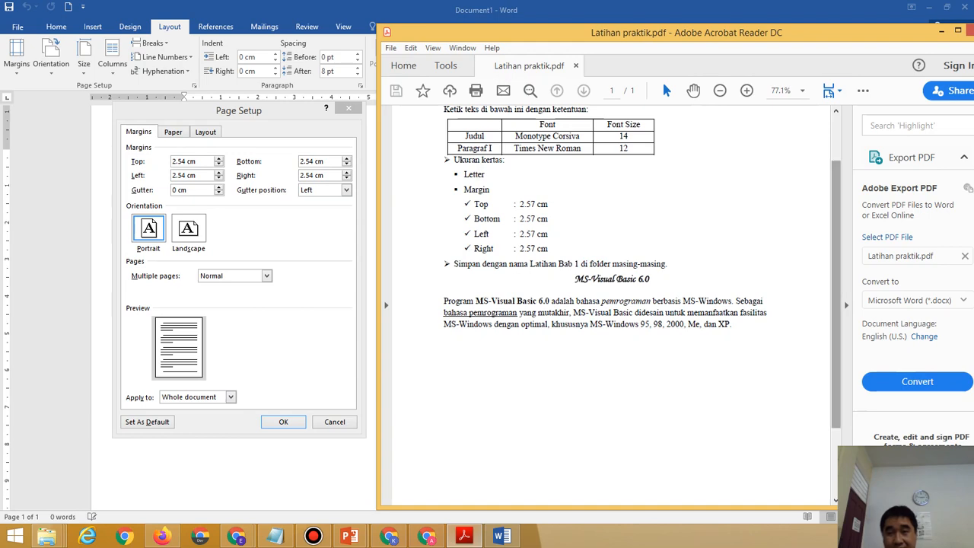
{"action": "mouse_move", "coordinate": [836, 294]}
{"action": "left_mouse_down"}
{"action": "mouse_move", "coordinate": [836, 264]}
{"action": "mouse_move", "coordinate": [836, 293]}
{"action": "left_mouse_up"}
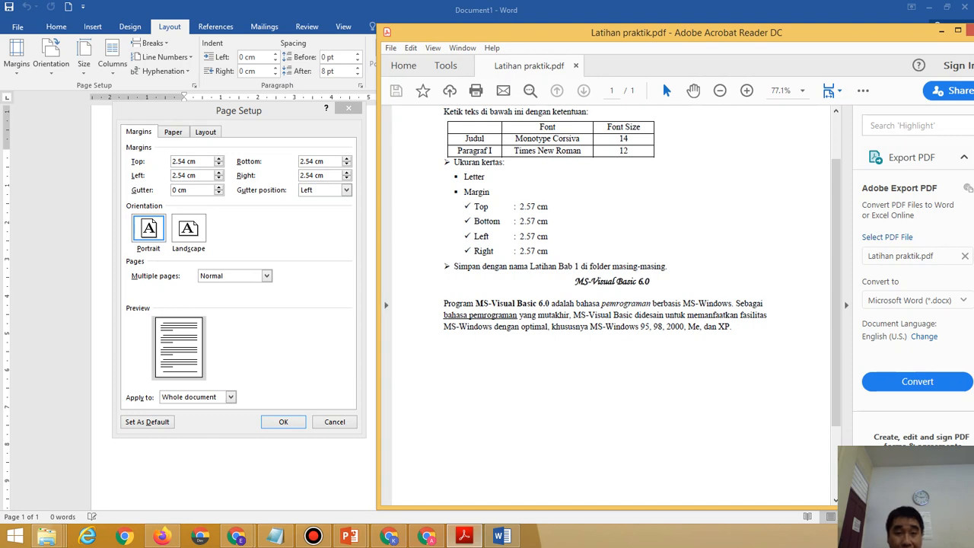
Change the top margin from 2.54 to 2.57 cm, then check the PDF's required margins.
{"action": "key", "text": "alt+Tab"}
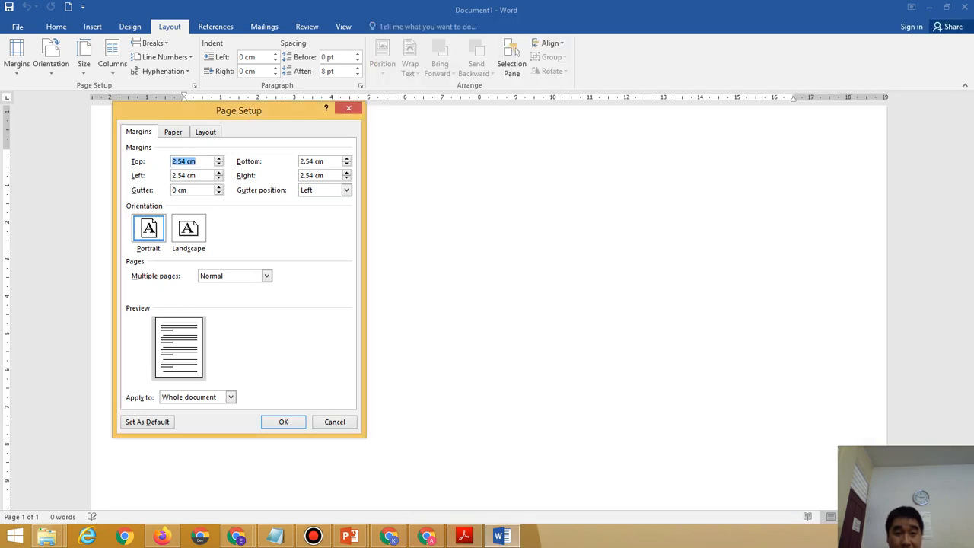
{"action": "left_click", "coordinate": [186, 161]}
{"action": "key", "text": "BackSpace"}
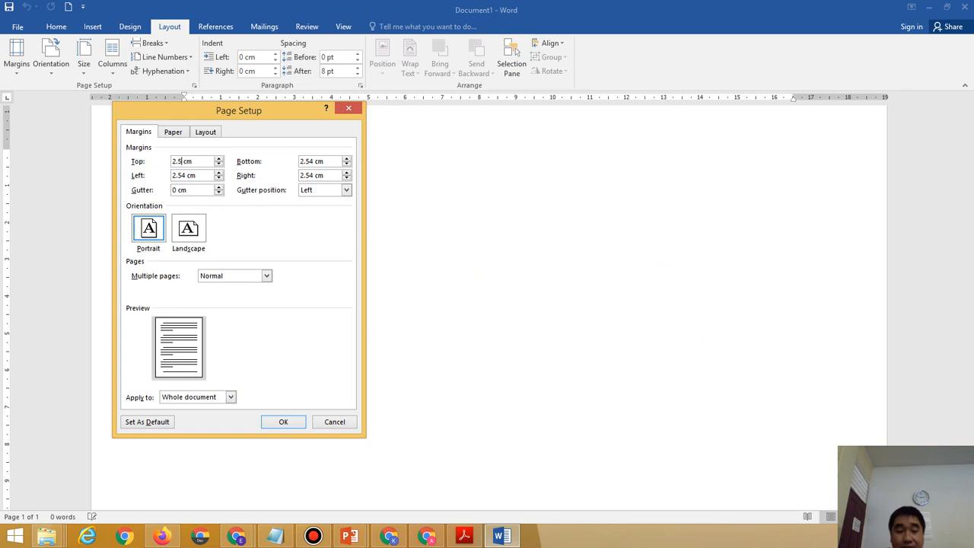
{"action": "type", "text": "7"}
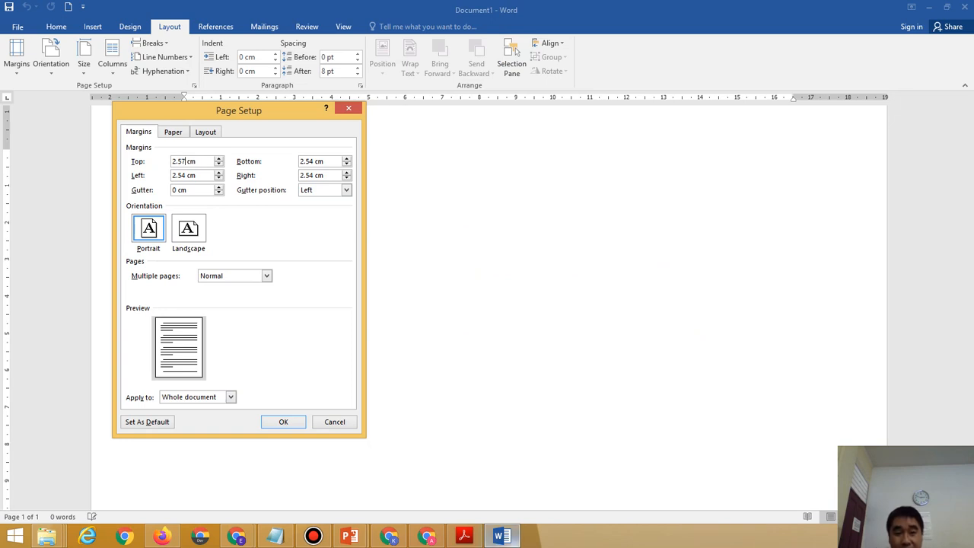
{"action": "left_click", "coordinate": [464, 536]}
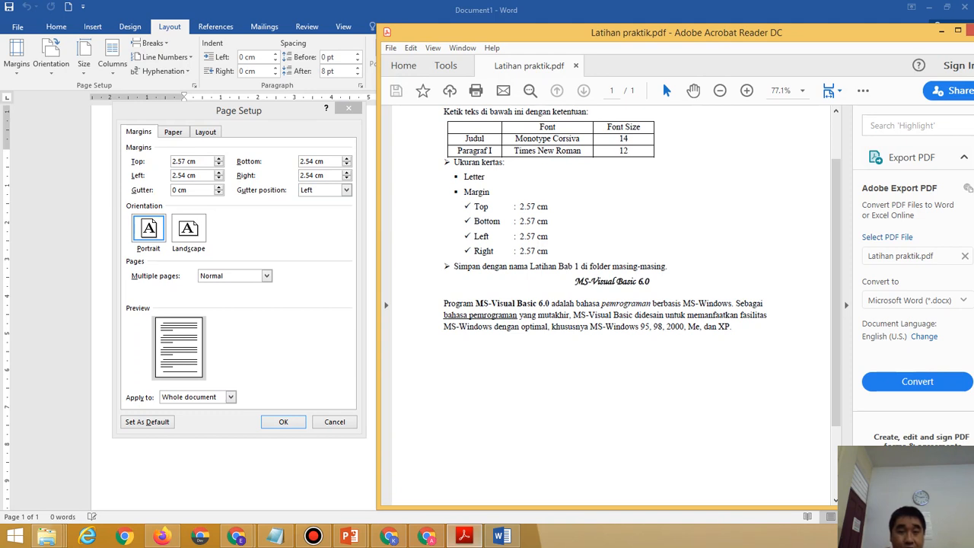
Change the bottom, left and right margins to 2.57 cm as well.
{"action": "left_click", "coordinate": [501, 536]}
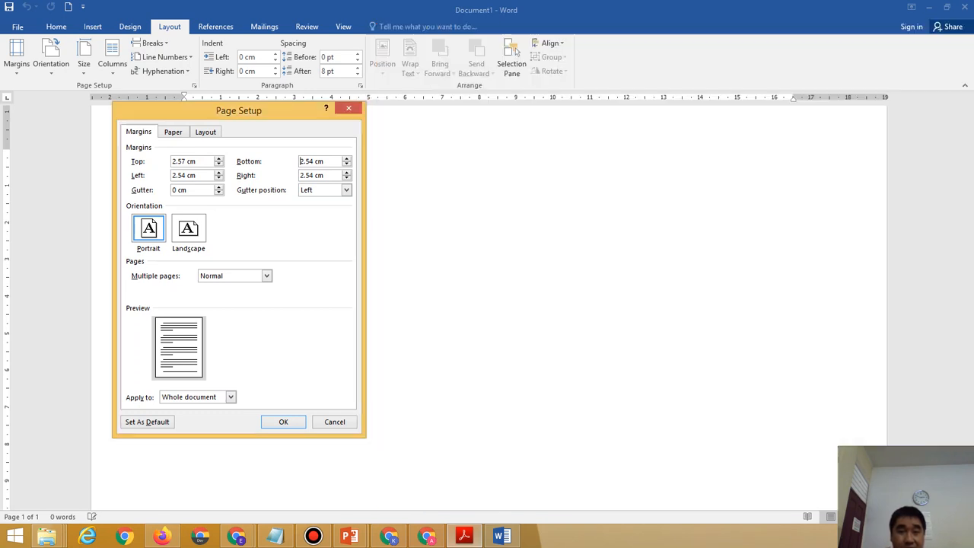
{"action": "key", "text": "Right"}
{"action": "key", "text": "Right"}
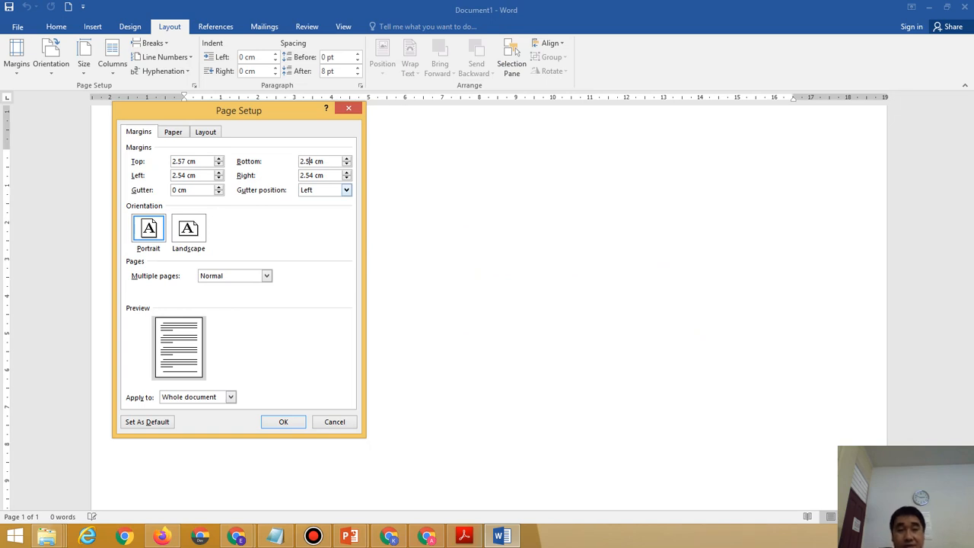
{"action": "key", "text": "BackSpace"}
{"action": "type", "text": "7"}
{"action": "key", "text": "BackSpace"}
{"action": "type", "text": "7"}
{"action": "key", "text": "BackSpace"}
{"action": "type", "text": "7"}
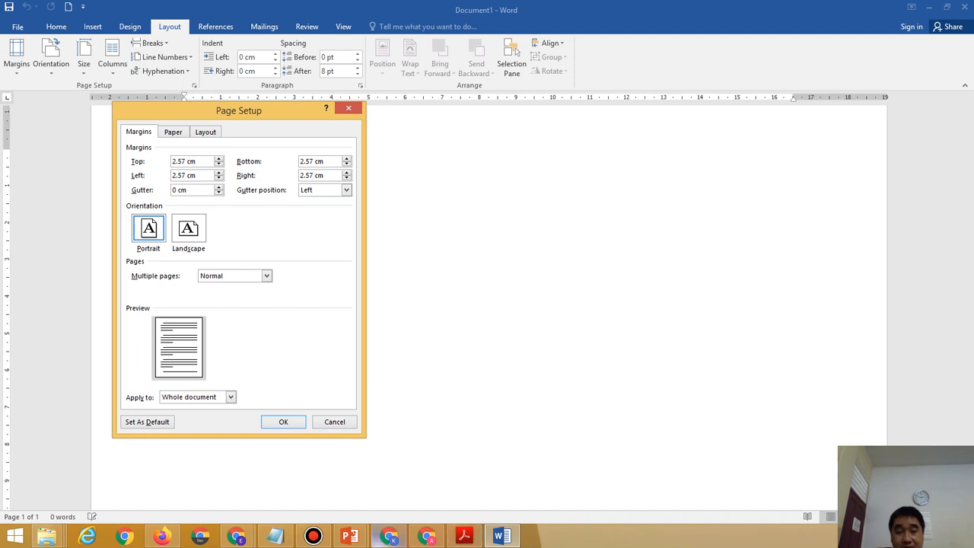
{"action": "left_click", "coordinate": [350, 535]}
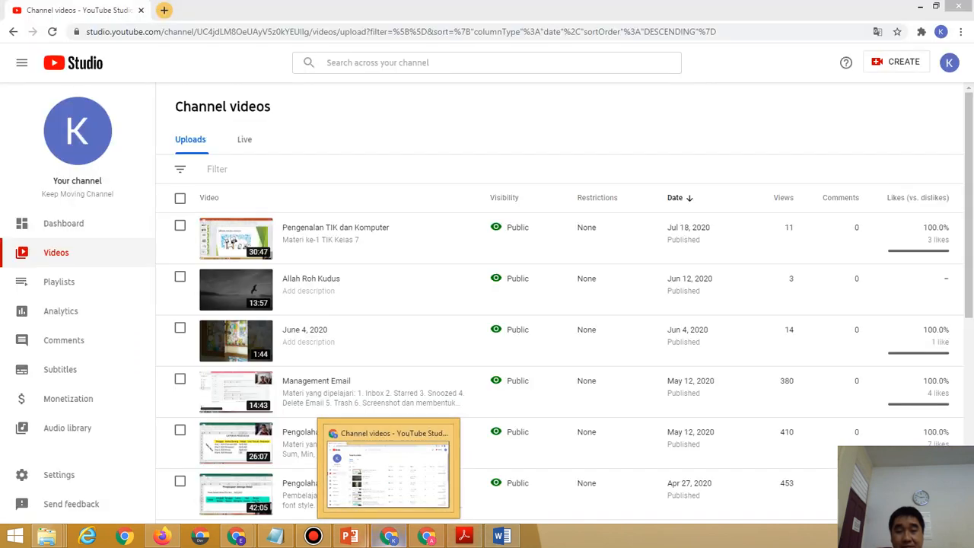
{"action": "mouse_move", "coordinate": [350, 536]}
{"action": "left_click", "coordinate": [416, 468]}
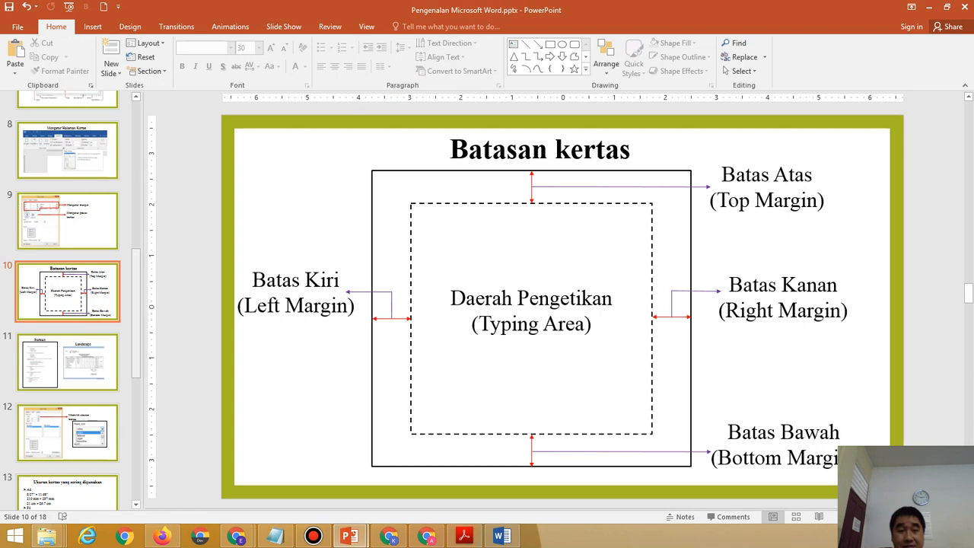
{"action": "scroll", "coordinate": [67, 301], "scroll_direction": "down", "scroll_amount": 5}
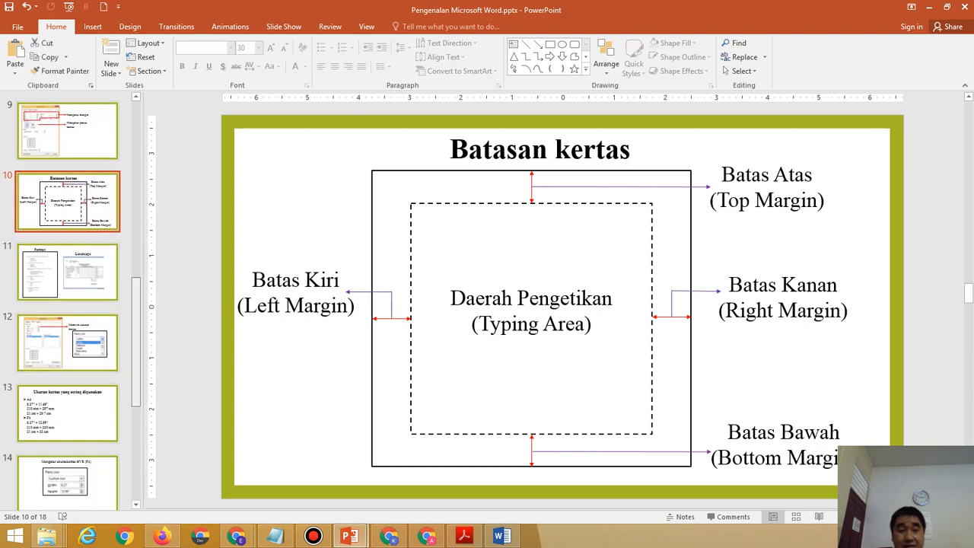
{"action": "scroll", "coordinate": [67, 300], "scroll_direction": "down", "scroll_amount": 3}
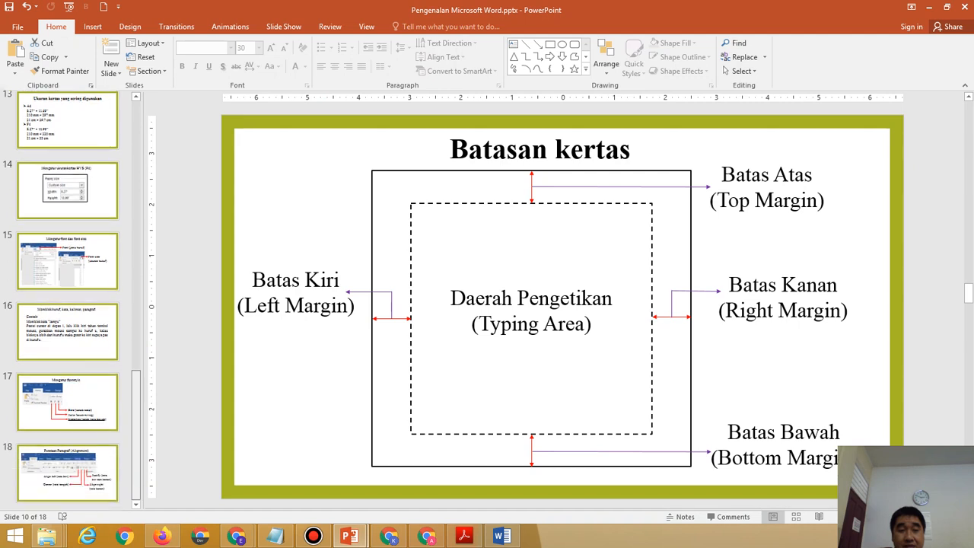
{"action": "scroll", "coordinate": [67, 300], "scroll_direction": "up", "scroll_amount": 3}
{"action": "scroll", "coordinate": [67, 320], "scroll_direction": "up", "scroll_amount": 3}
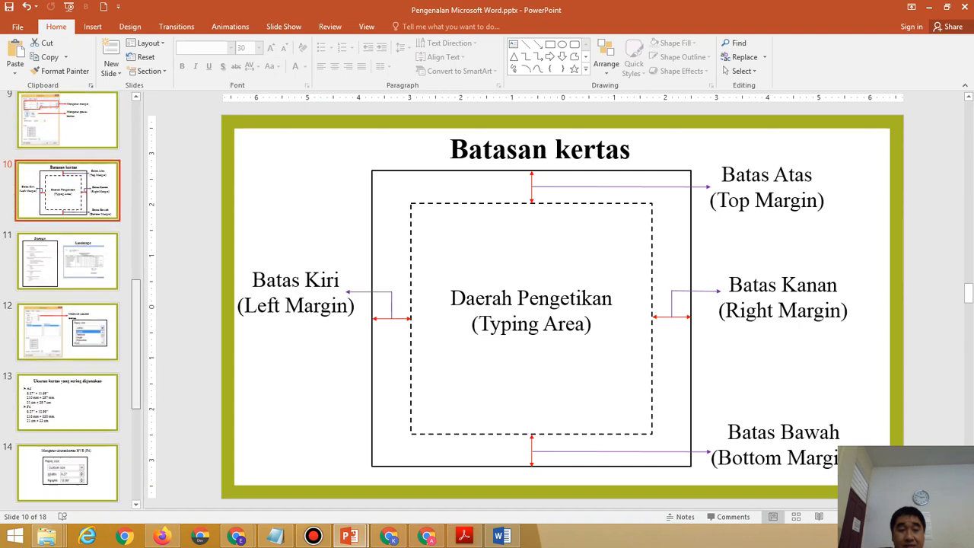
{"action": "left_click", "coordinate": [67, 264]}
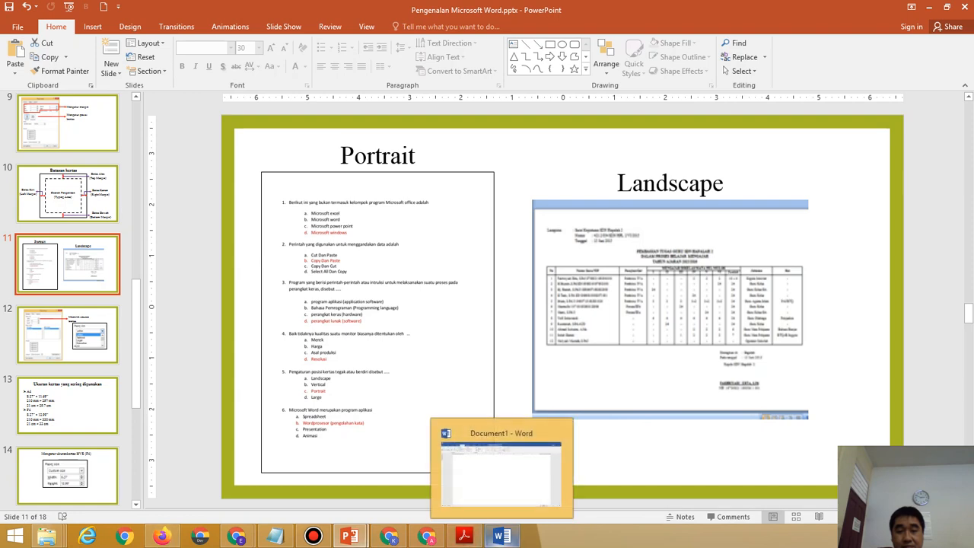
{"action": "left_click", "coordinate": [501, 537]}
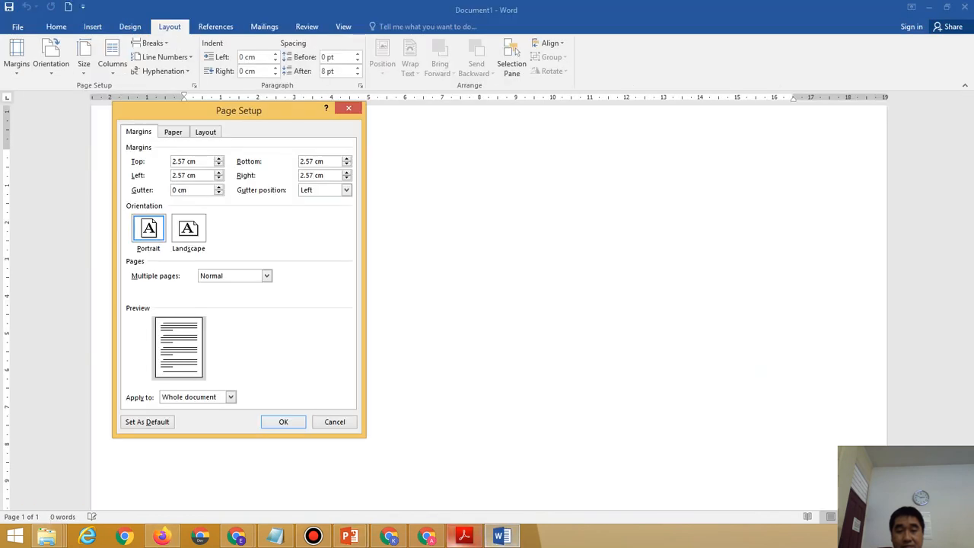
Review the PDF instructions, then show the Paper tab of Word's Page Setup.
{"action": "left_click", "coordinate": [463, 536]}
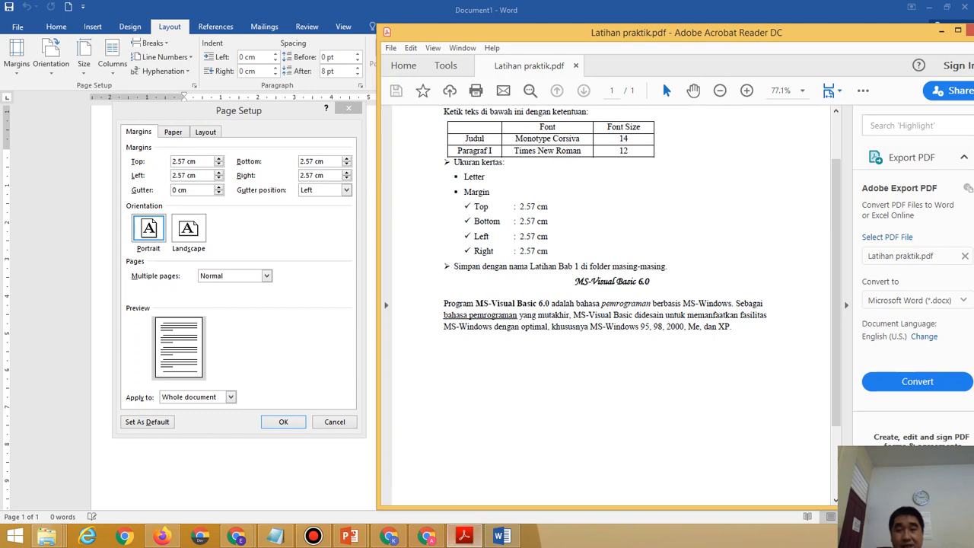
{"action": "left_click_drag", "start_coordinate": [836, 304], "coordinate": [835, 291]}
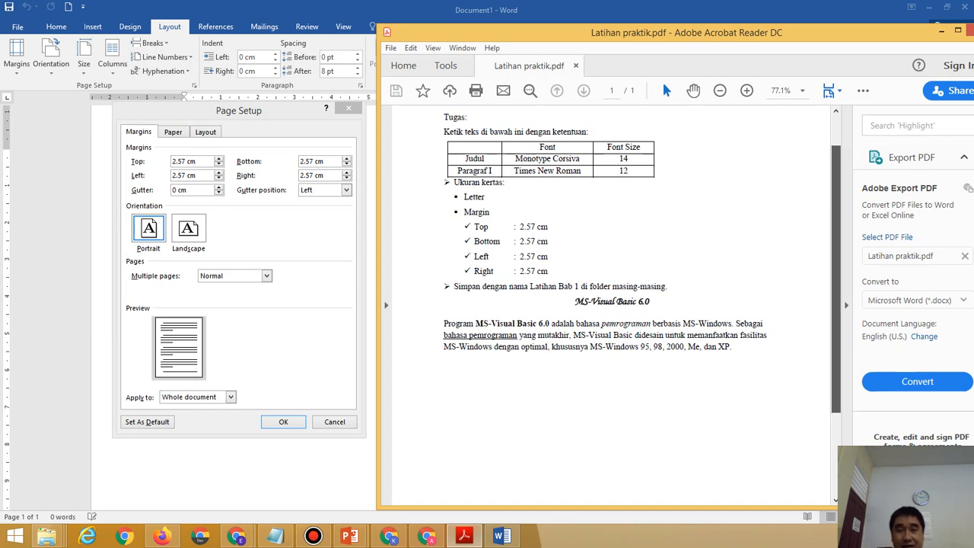
{"action": "mouse_move", "coordinate": [836, 291]}
{"action": "left_mouse_down"}
{"action": "mouse_move", "coordinate": [836, 260]}
{"action": "mouse_move", "coordinate": [835, 341]}
{"action": "mouse_move", "coordinate": [836, 260]}
{"action": "mouse_move", "coordinate": [835, 327]}
{"action": "mouse_move", "coordinate": [836, 286]}
{"action": "left_mouse_up"}
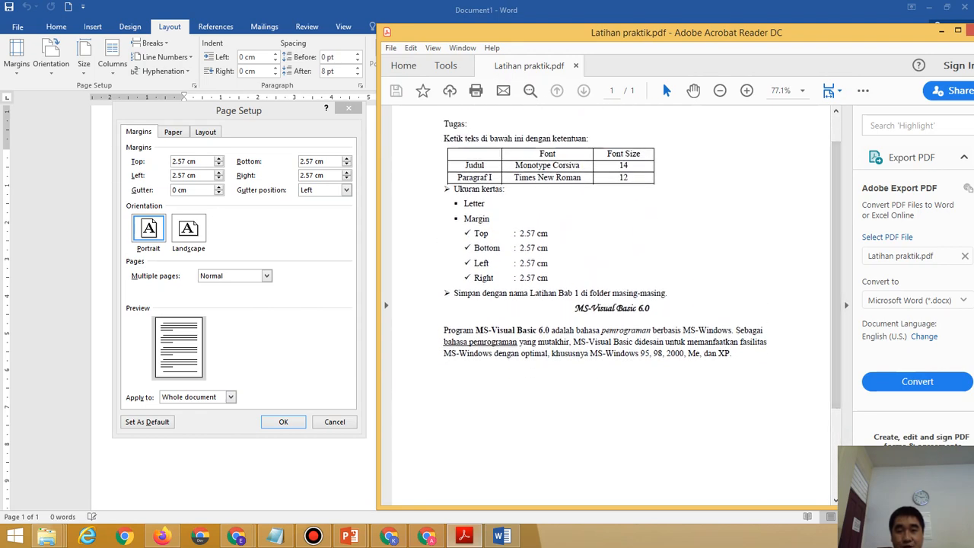
{"action": "left_click", "coordinate": [502, 536]}
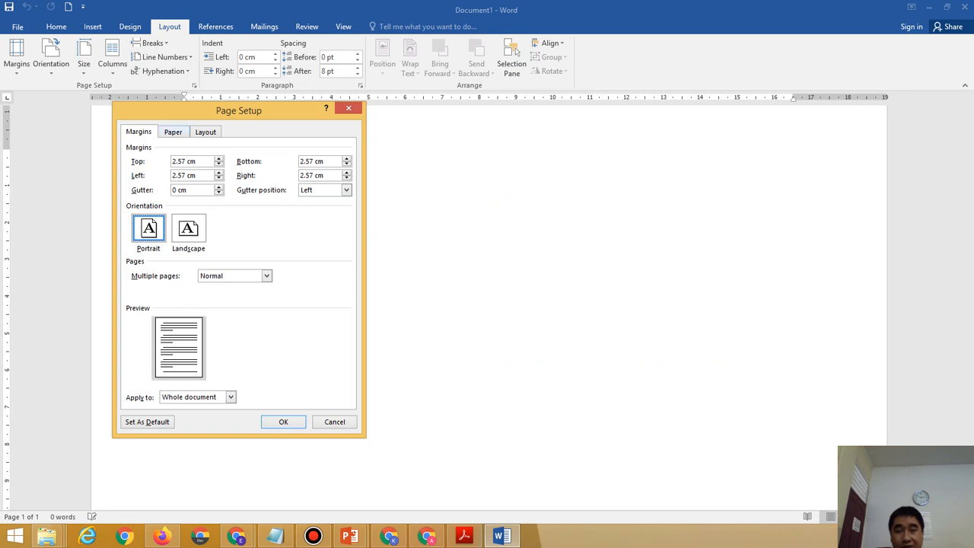
{"action": "key", "text": "ctrl+Tab"}
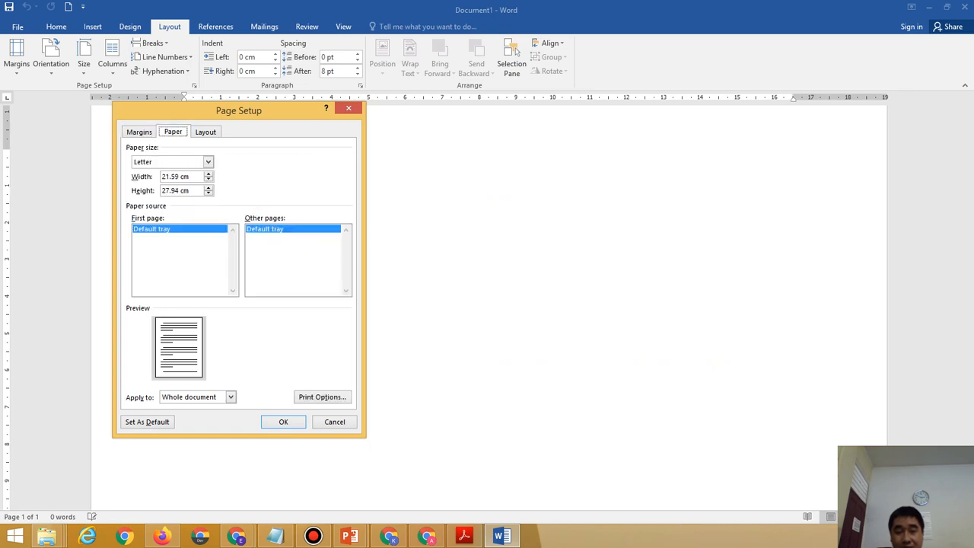
Set the paper size to Letter (21.59 × 27.94 cm), as the PDF requires.
{"action": "mouse_move", "coordinate": [502, 536]}
{"action": "left_click", "coordinate": [208, 162]}
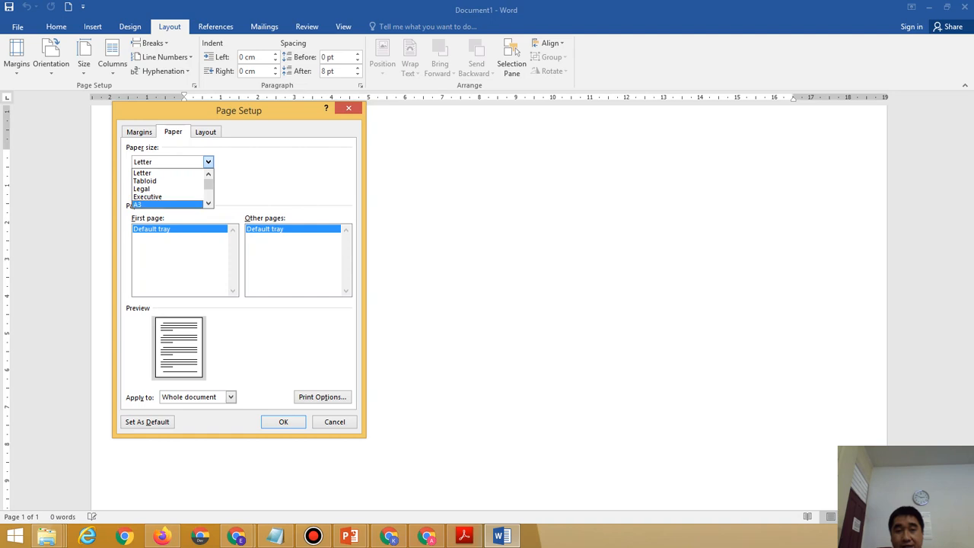
{"action": "scroll", "coordinate": [168, 197], "scroll_direction": "down", "scroll_amount": 1}
{"action": "scroll", "coordinate": [169, 187], "scroll_direction": "down", "scroll_amount": 4}
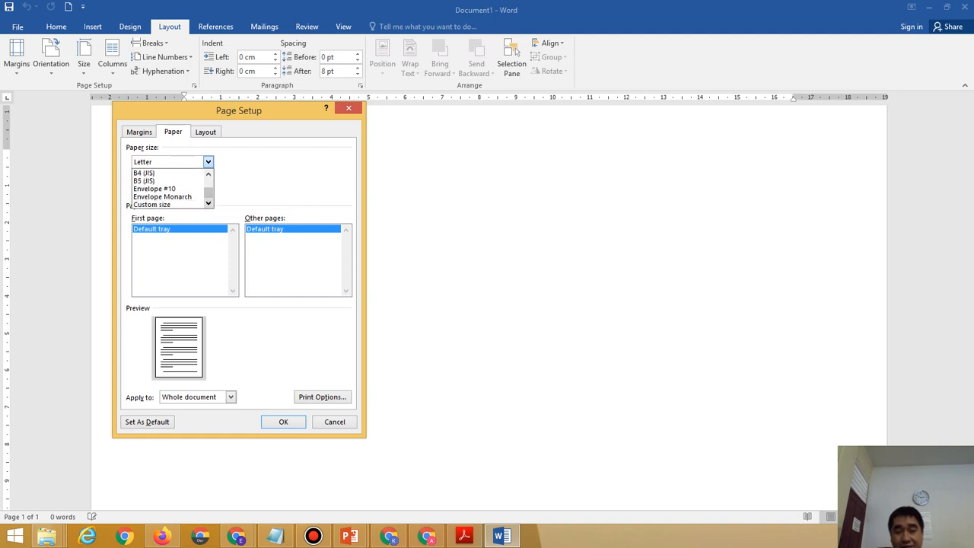
{"action": "left_click", "coordinate": [464, 537]}
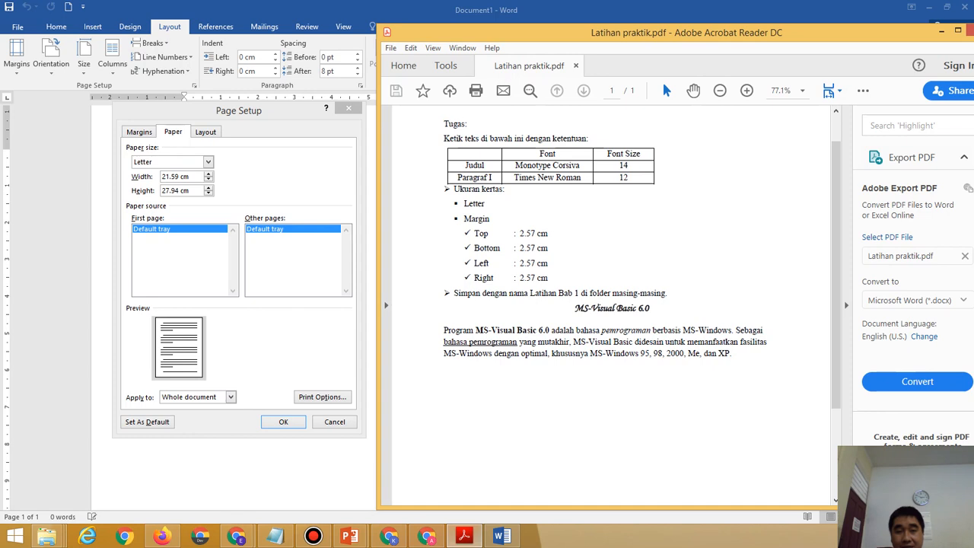
{"action": "left_click", "coordinate": [208, 163]}
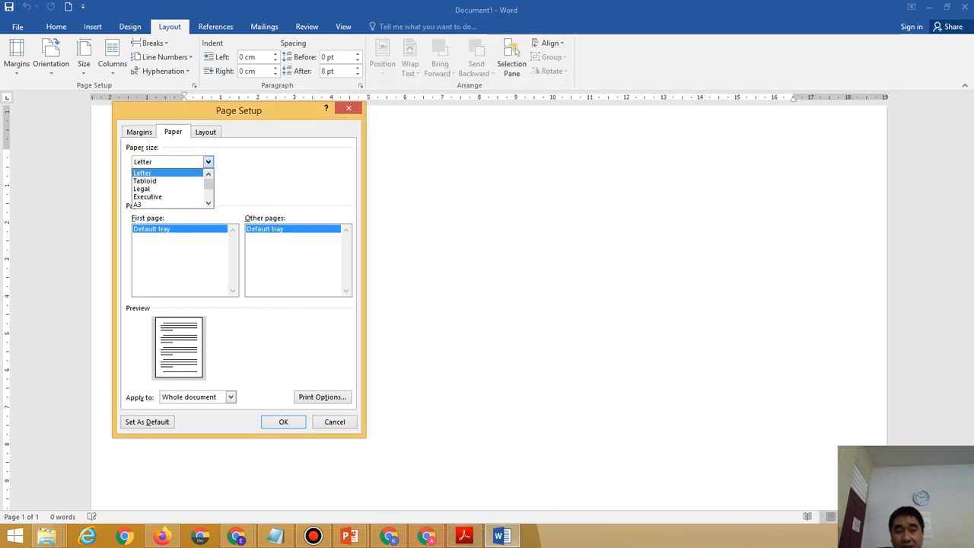
{"action": "left_click", "coordinate": [167, 173]}
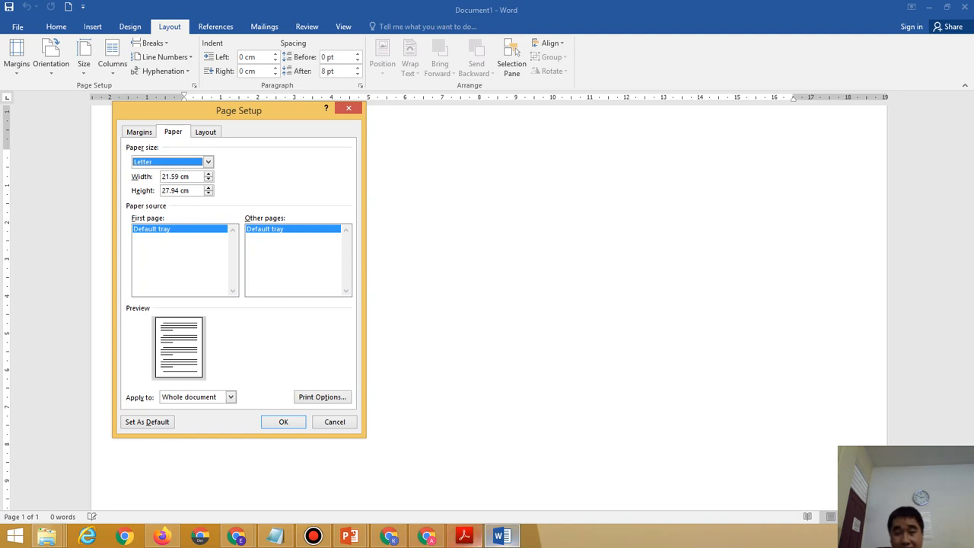
{"action": "mouse_move", "coordinate": [389, 537]}
{"action": "mouse_move", "coordinate": [350, 537]}
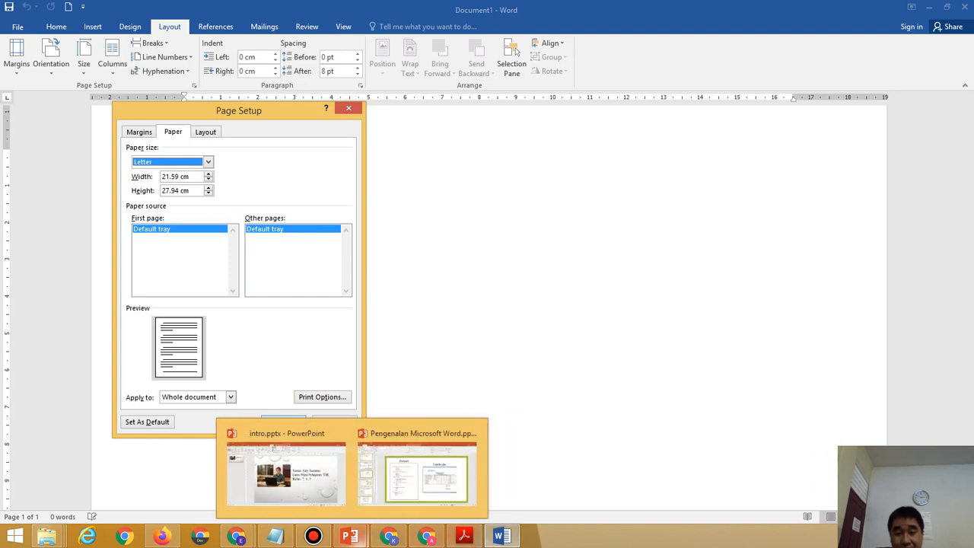
{"action": "left_click", "coordinate": [418, 476]}
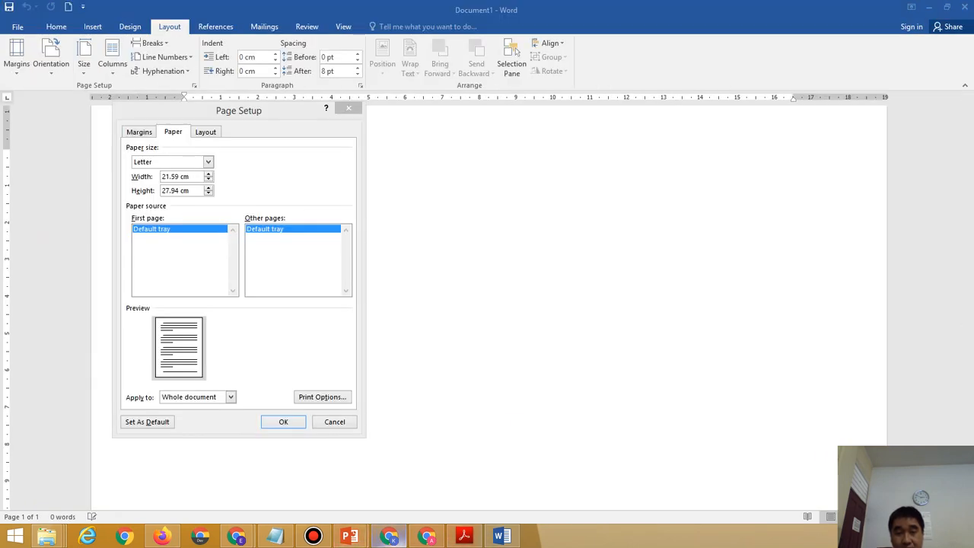
{"action": "mouse_move", "coordinate": [351, 536]}
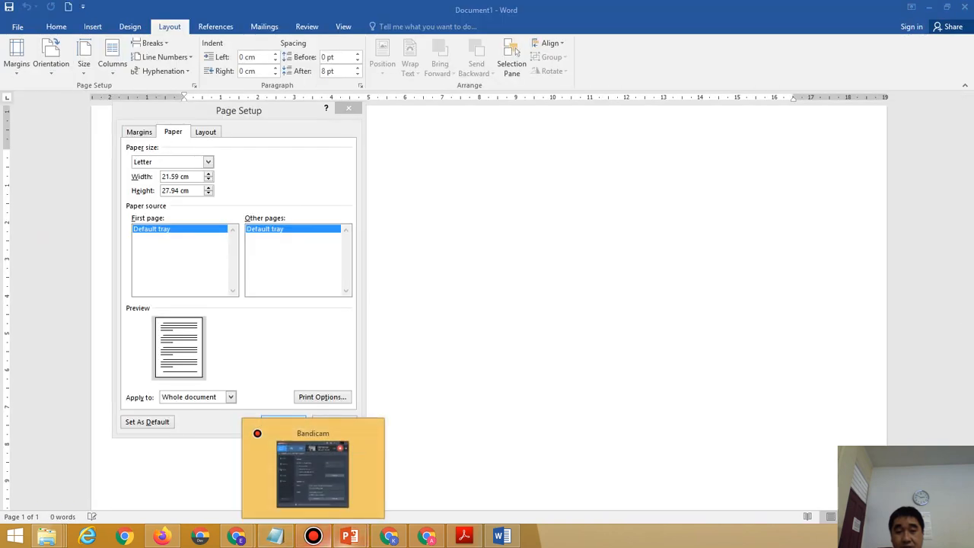
{"action": "left_click", "coordinate": [417, 472]}
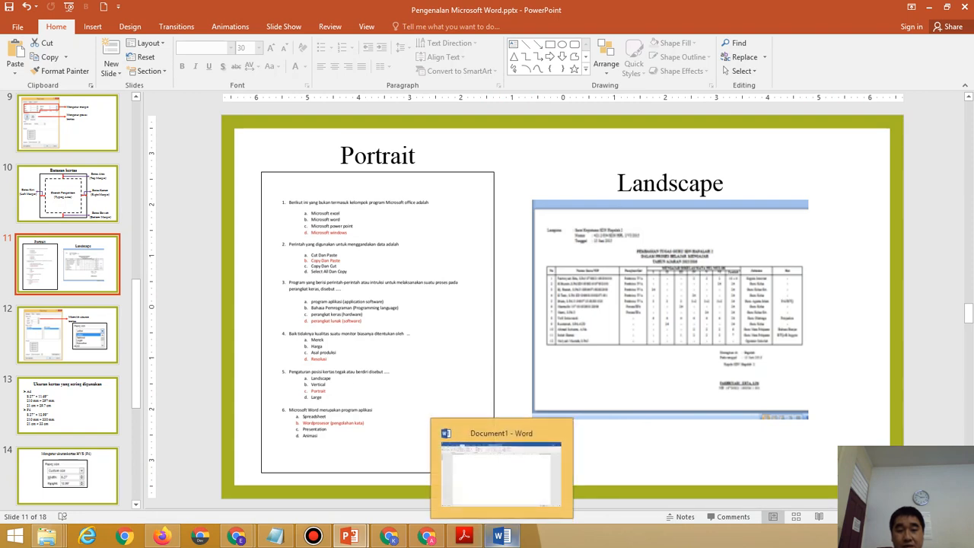
{"action": "left_click", "coordinate": [502, 536]}
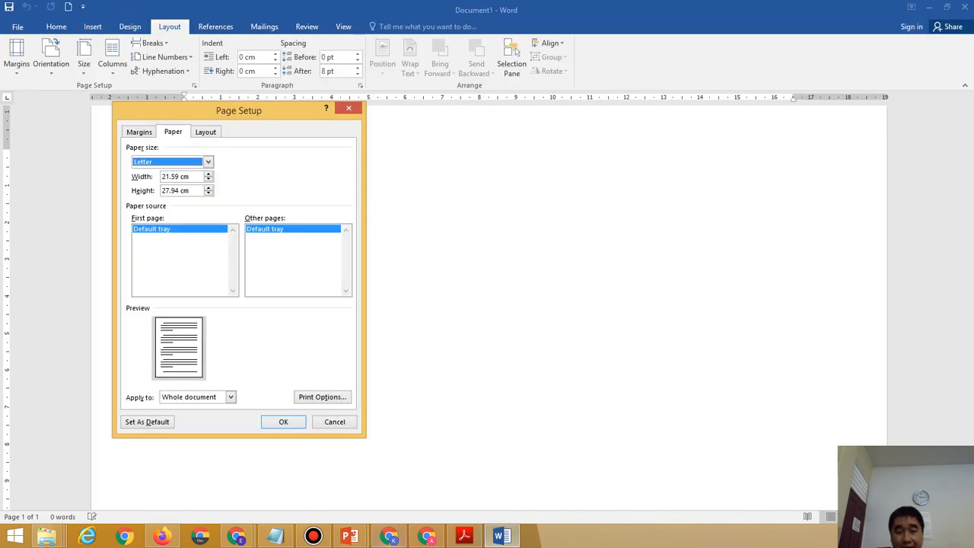
Close Page Setup, highlight the PDF's Judul row (Monotype Corsiva, 14), then minimize Acrobat.
{"action": "left_click", "coordinate": [464, 535]}
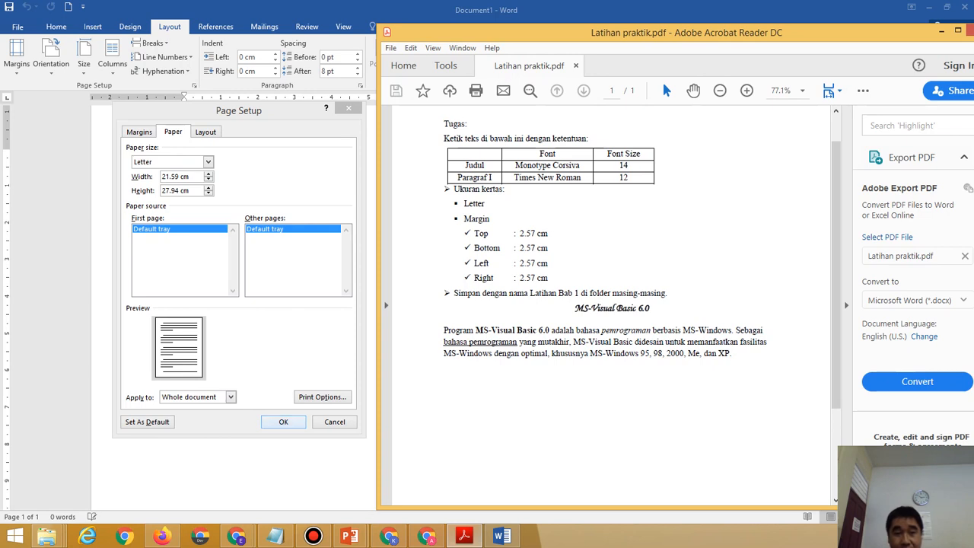
{"action": "left_click", "coordinate": [284, 422]}
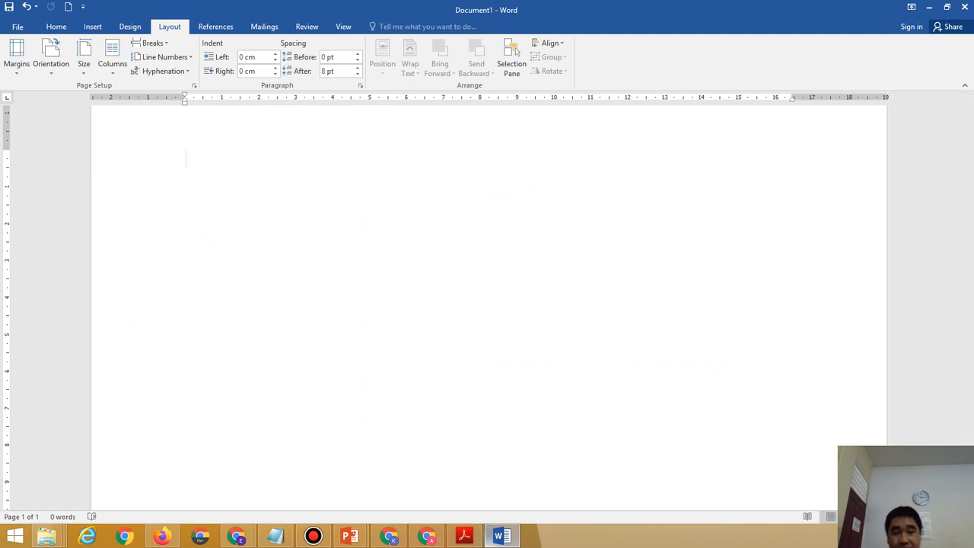
{"action": "left_click", "coordinate": [464, 536]}
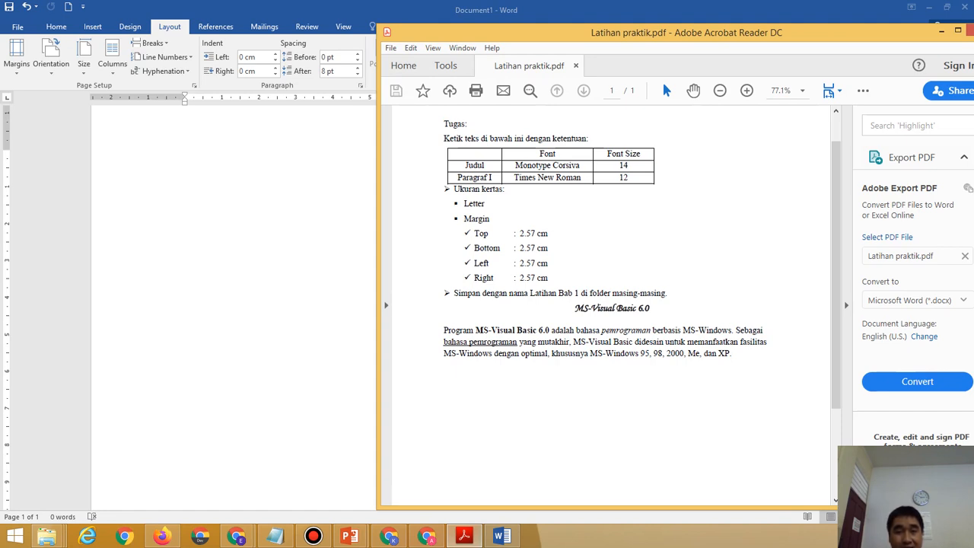
{"action": "left_click_drag", "start_coordinate": [465, 165], "coordinate": [636, 163]}
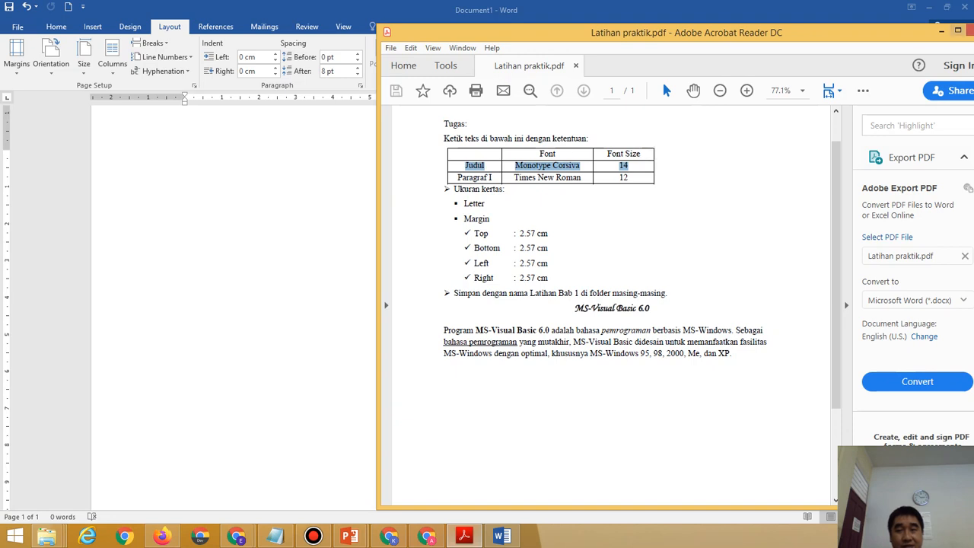
{"action": "left_click", "coordinate": [941, 31]}
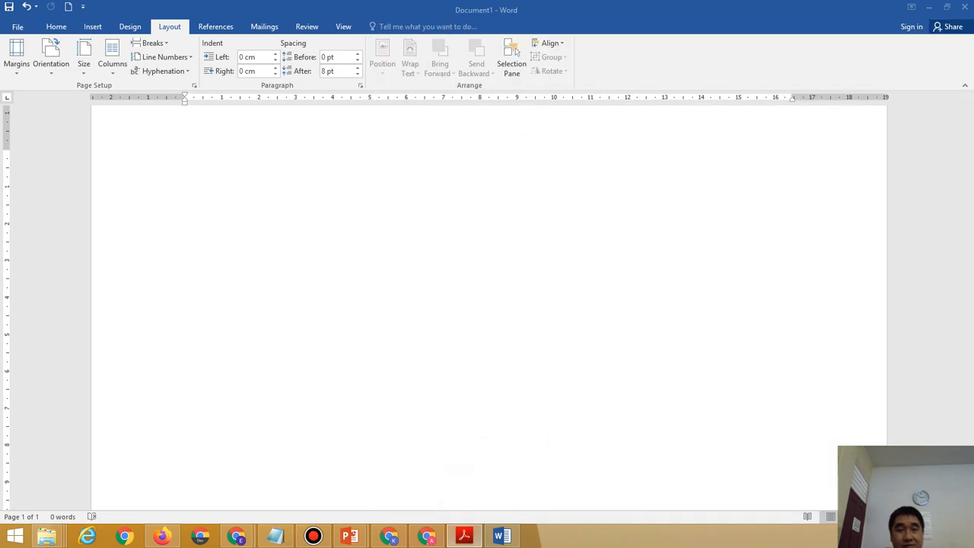
Open the Home font list and recheck the title font in the PDF task sheet.
{"action": "left_click", "coordinate": [56, 26]}
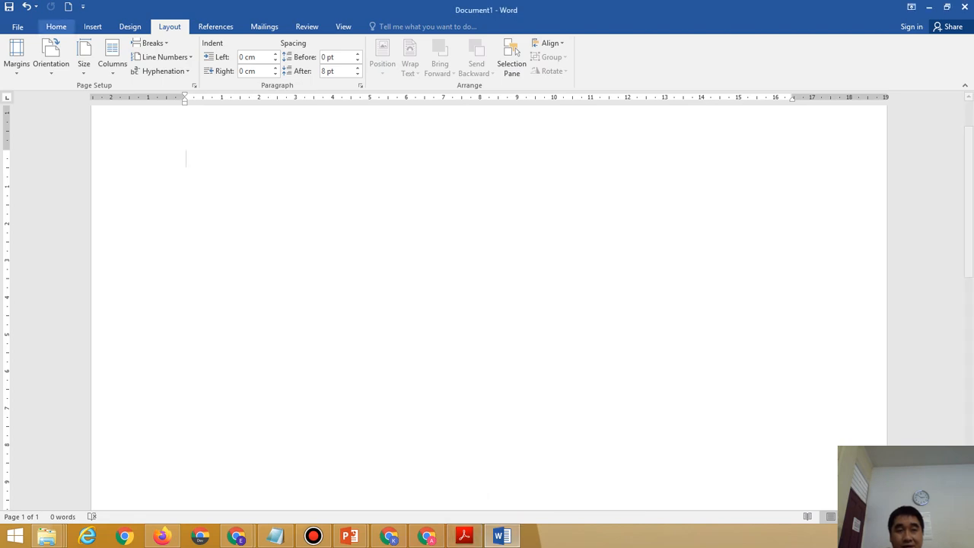
{"action": "left_click", "coordinate": [56, 27]}
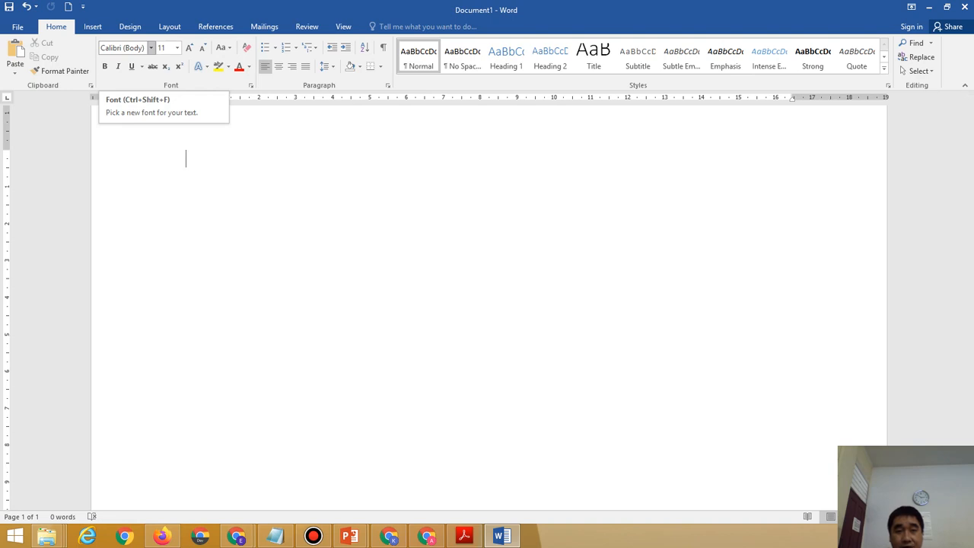
{"action": "left_click", "coordinate": [151, 47]}
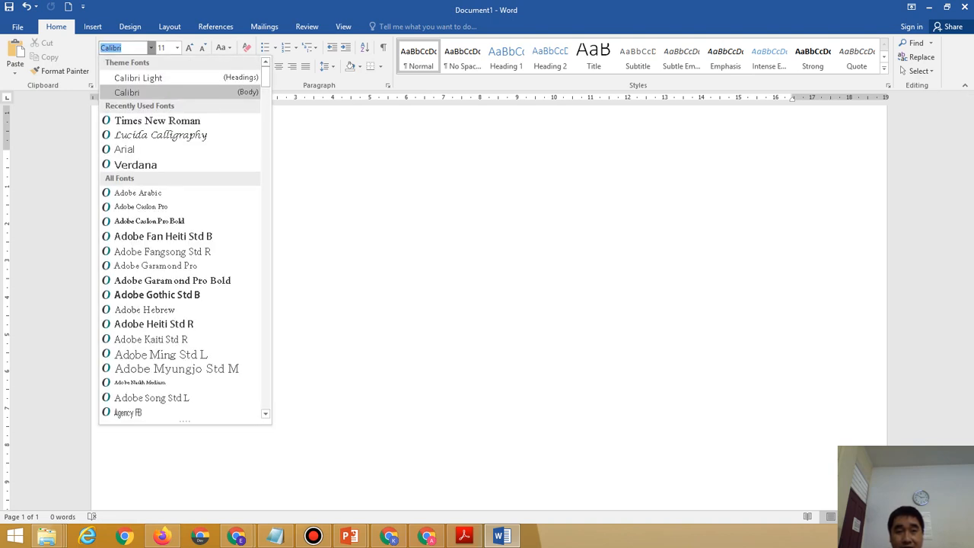
{"action": "mouse_move", "coordinate": [464, 536]}
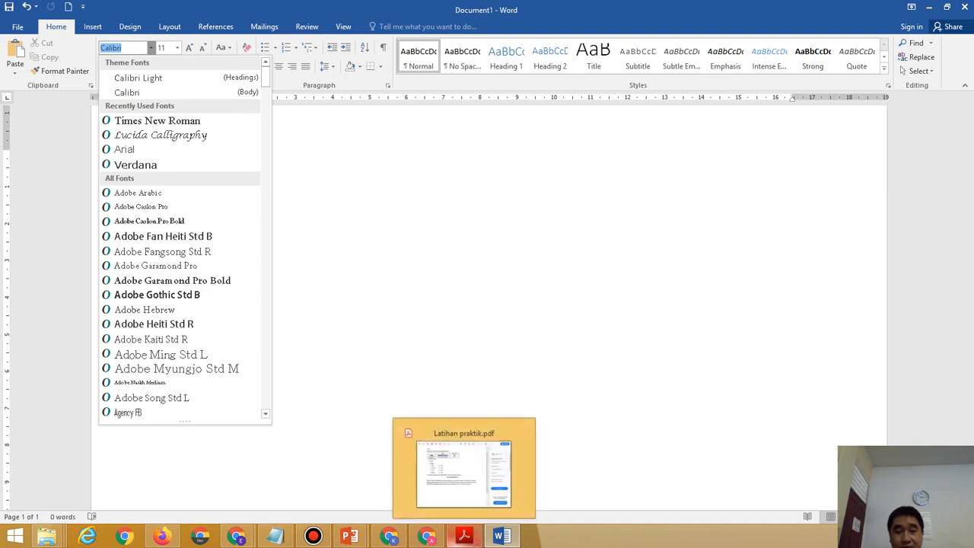
{"action": "left_click", "coordinate": [464, 468]}
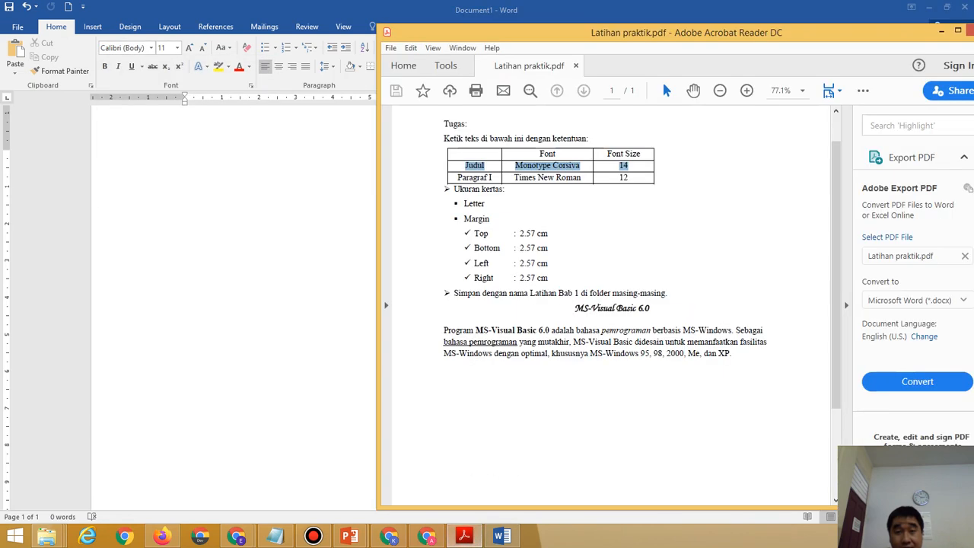
{"action": "left_click", "coordinate": [630, 167]}
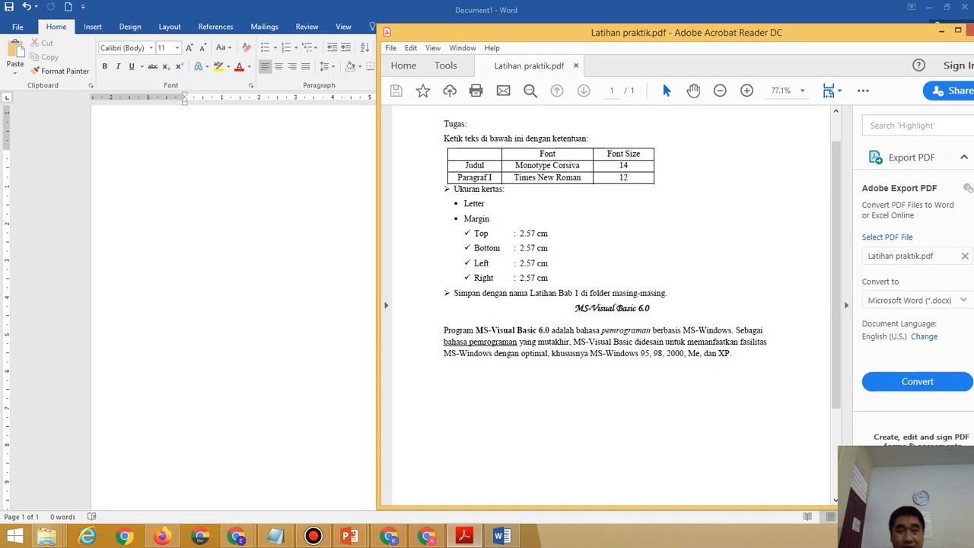
{"action": "left_click", "coordinate": [232, 183]}
Select Monotype Corsiva from the font list and confirm it by typing 'Mon' in the font box.
{"action": "left_click", "coordinate": [151, 48]}
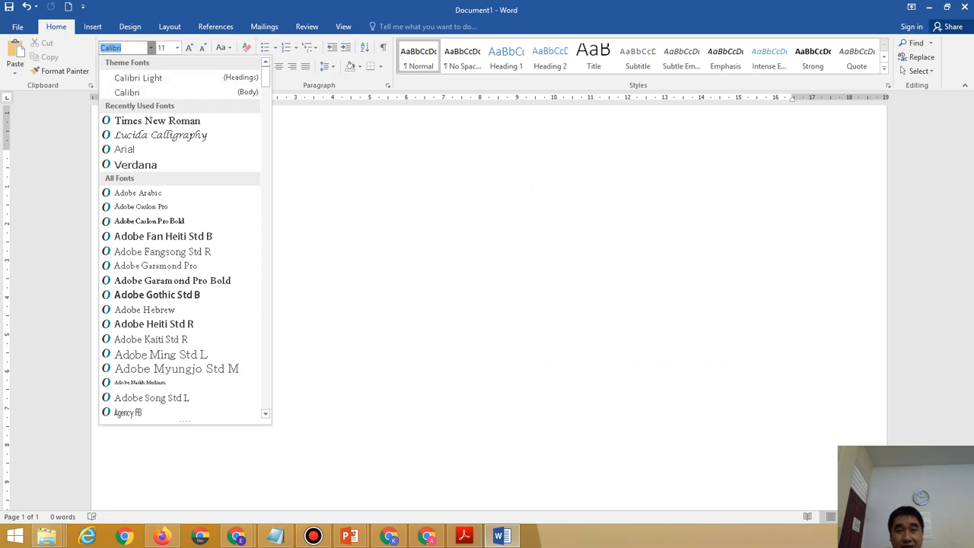
{"action": "scroll", "coordinate": [185, 238], "scroll_direction": "down", "scroll_amount": 15}
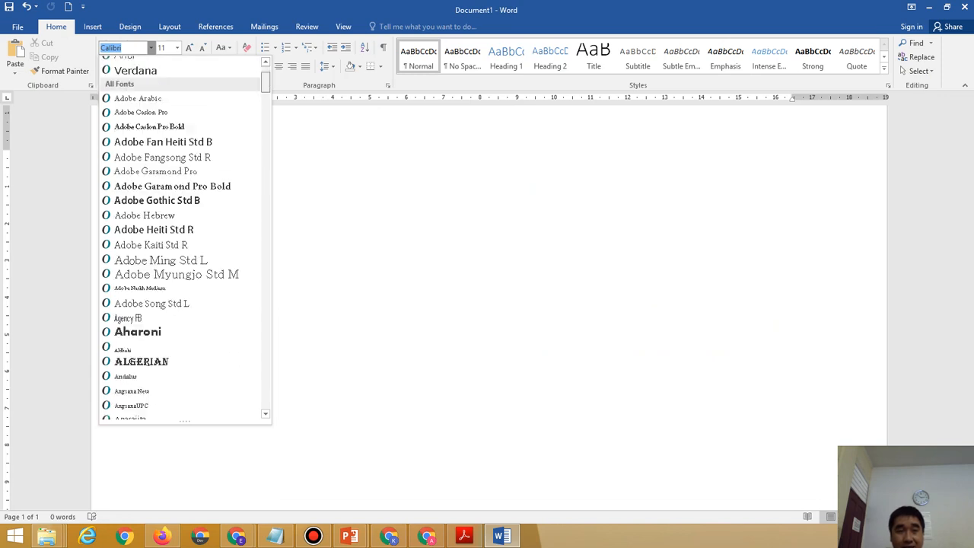
{"action": "scroll", "coordinate": [185, 237], "scroll_direction": "down", "scroll_amount": 20}
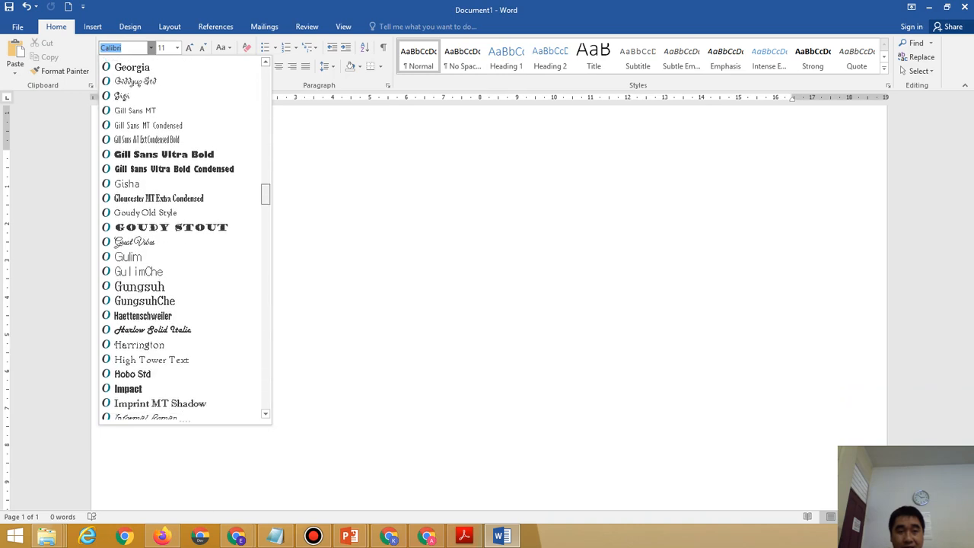
{"action": "scroll", "coordinate": [185, 237], "scroll_direction": "down", "scroll_amount": 18}
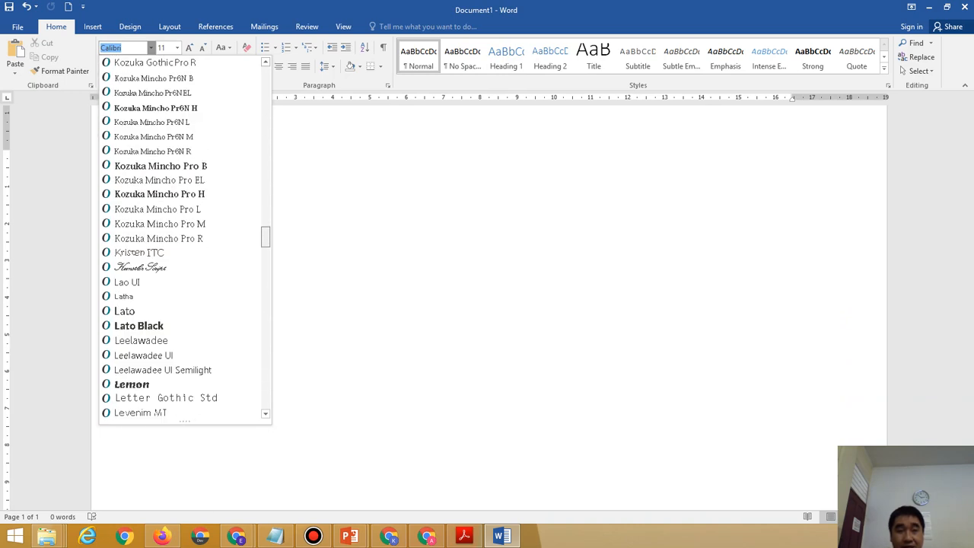
{"action": "scroll", "coordinate": [185, 237], "scroll_direction": "down", "scroll_amount": 9}
{"action": "scroll", "coordinate": [185, 238], "scroll_direction": "up", "scroll_amount": 5}
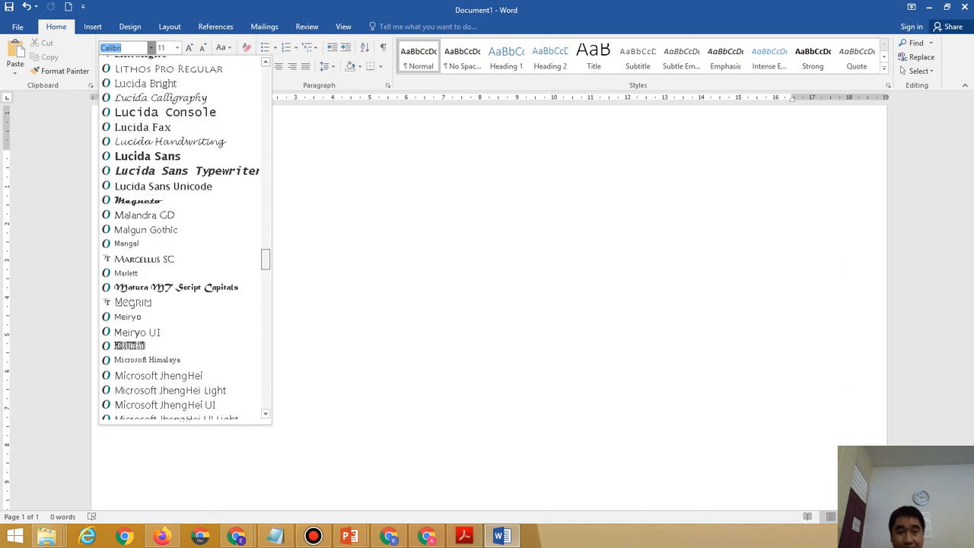
{"action": "scroll", "coordinate": [185, 237], "scroll_direction": "down", "scroll_amount": 5}
{"action": "scroll", "coordinate": [185, 238], "scroll_direction": "down", "scroll_amount": 2}
{"action": "scroll", "coordinate": [185, 237], "scroll_direction": "up", "scroll_amount": 1}
{"action": "scroll", "coordinate": [185, 238], "scroll_direction": "down", "scroll_amount": 5}
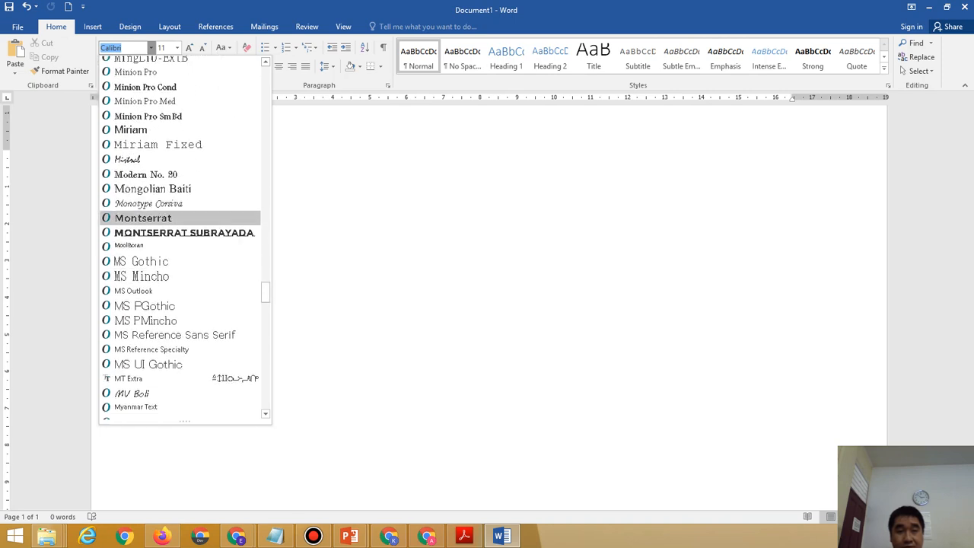
{"action": "left_click", "coordinate": [185, 203]}
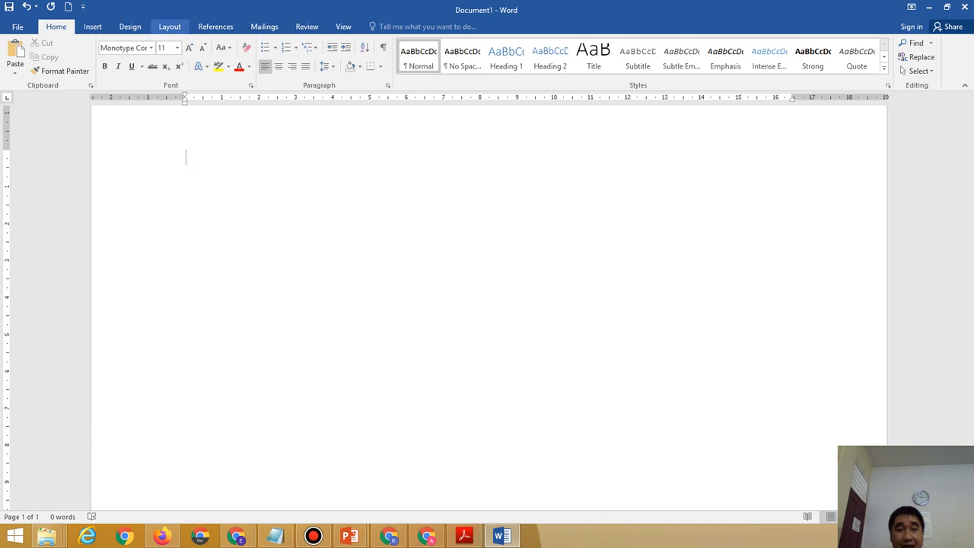
{"action": "left_click", "coordinate": [151, 47]}
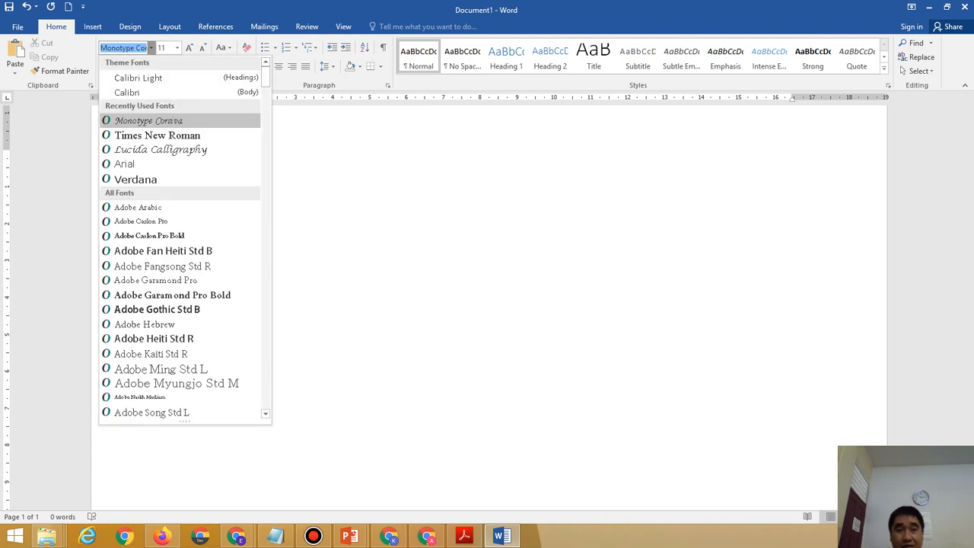
{"action": "left_click", "coordinate": [135, 47]}
{"action": "key", "text": "shift+End"}
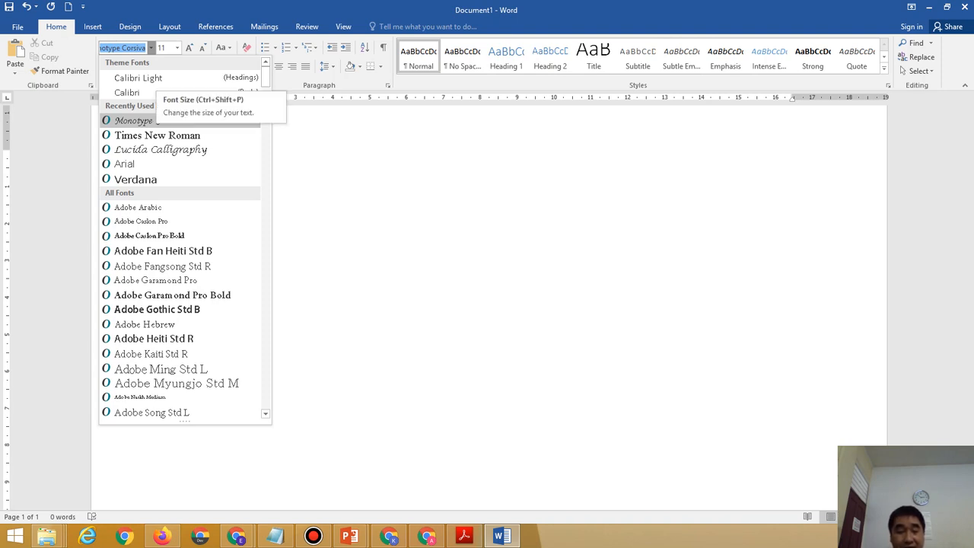
{"action": "type", "text": "M"}
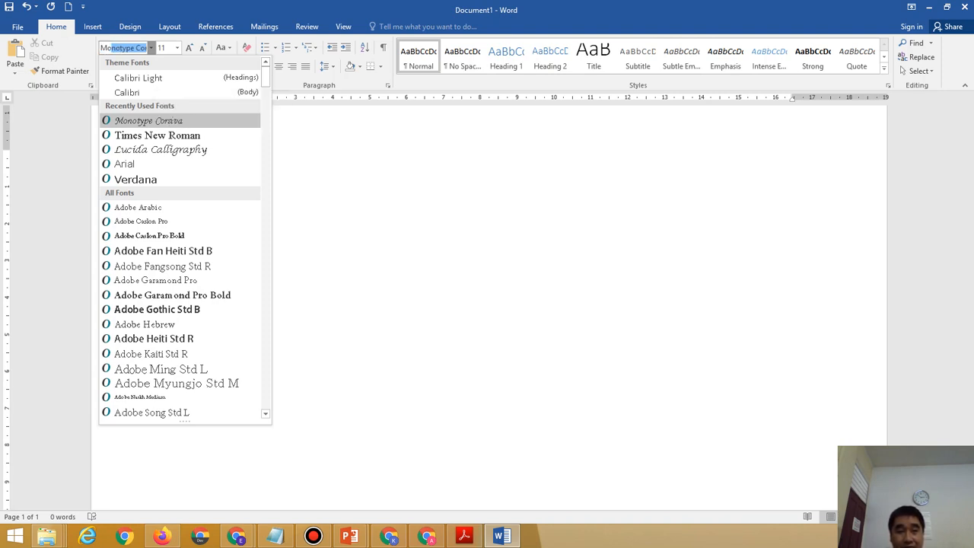
{"action": "type", "text": "on"}
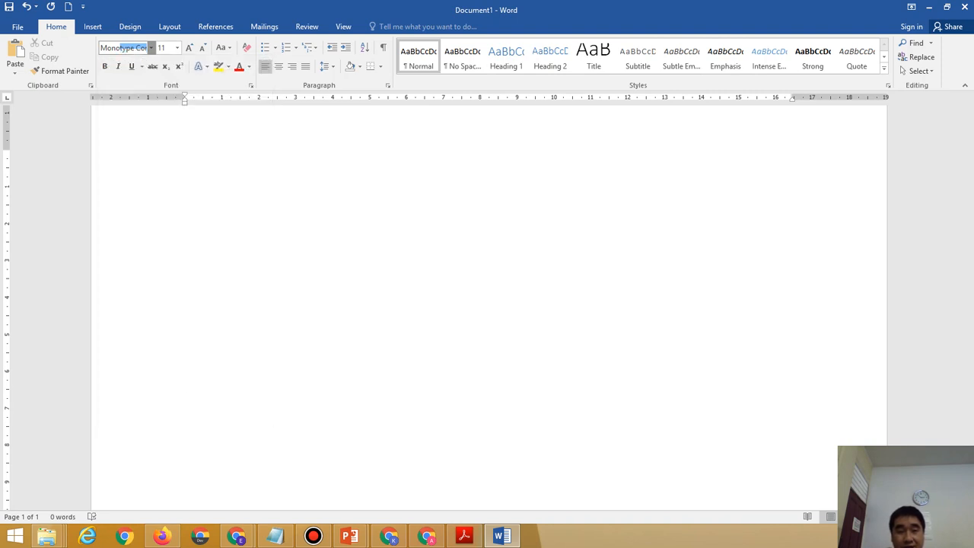
{"action": "key", "text": "Return"}
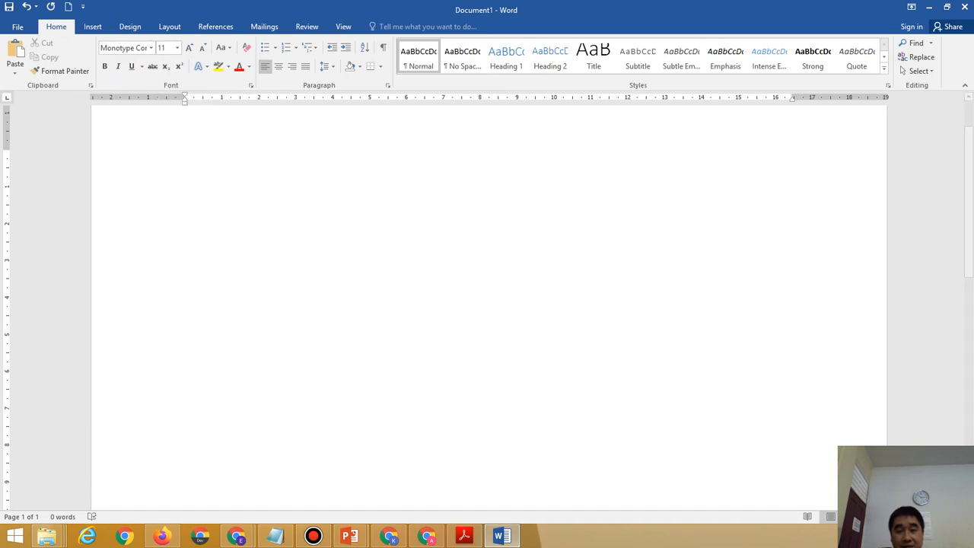
Set the font size to 14 pt after checking the PDF.
{"action": "left_click", "coordinate": [463, 536]}
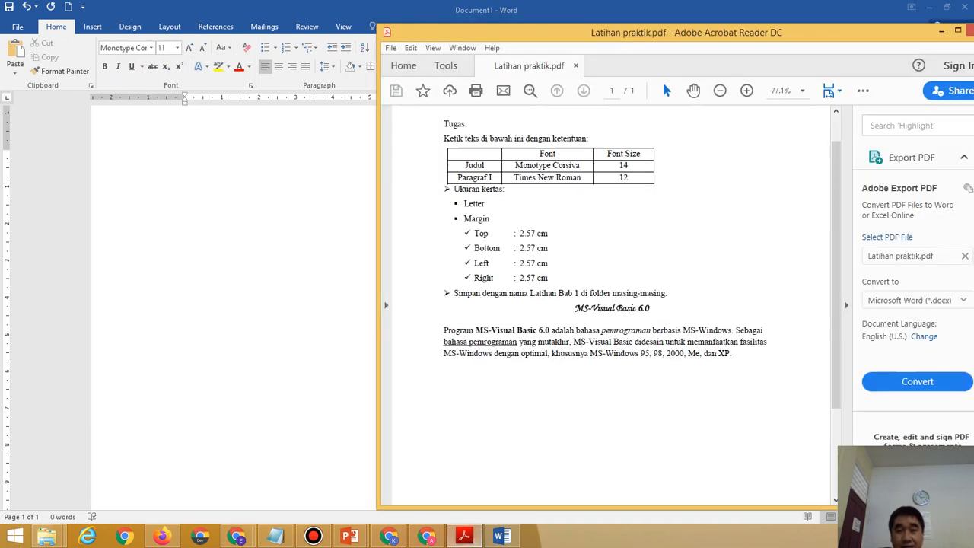
{"action": "left_click", "coordinate": [163, 47]}
{"action": "left_click", "coordinate": [176, 47]}
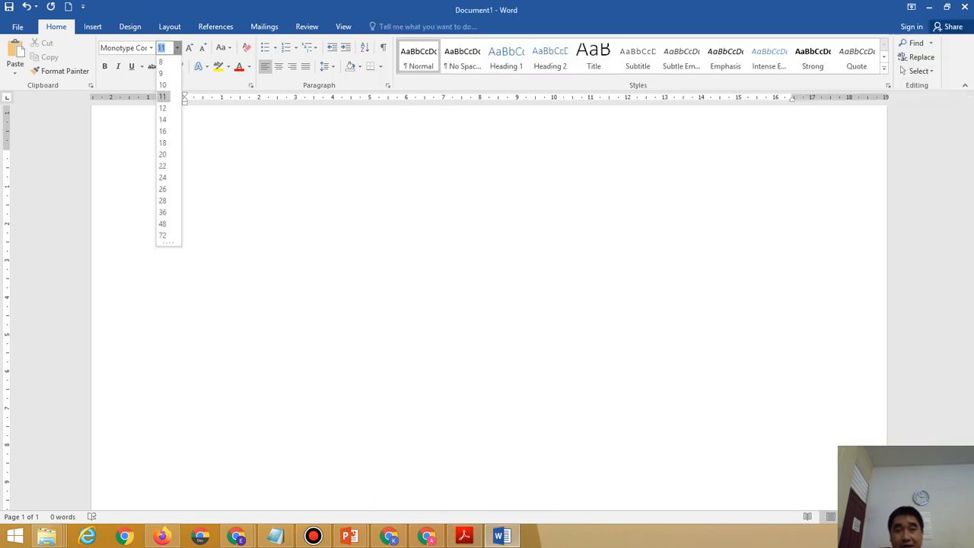
{"action": "left_click", "coordinate": [162, 119]}
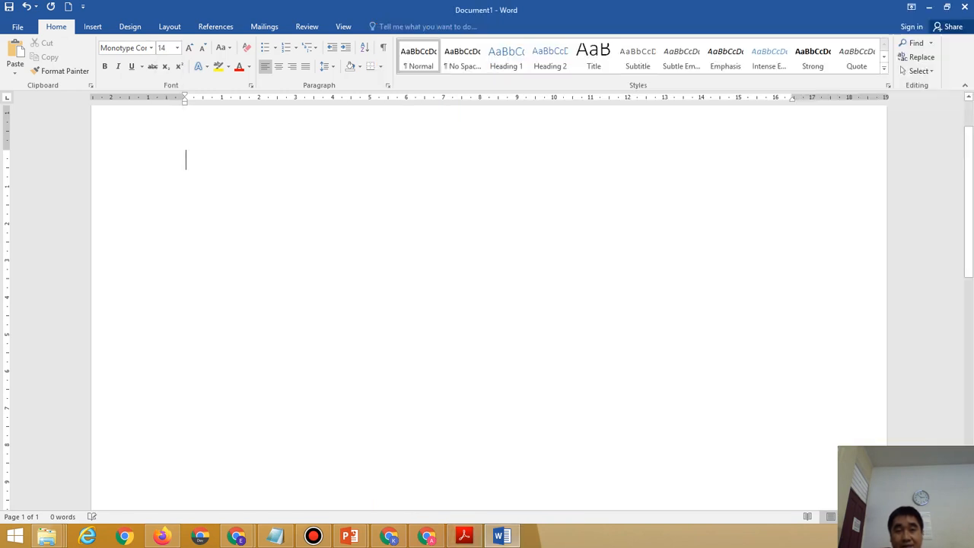
{"action": "left_click", "coordinate": [176, 47]}
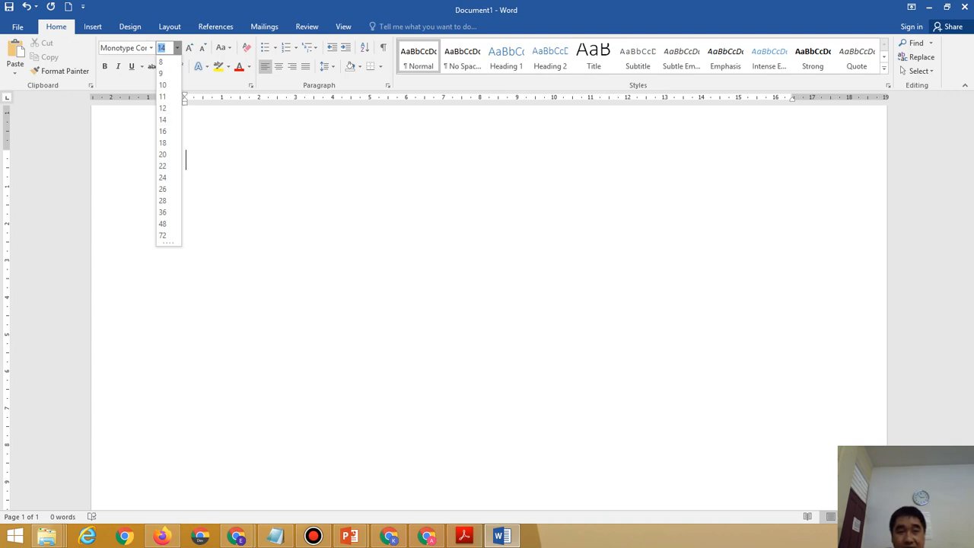
Try a 13 pt font size, then switch back to 14 pt.
{"action": "left_click", "coordinate": [165, 47]}
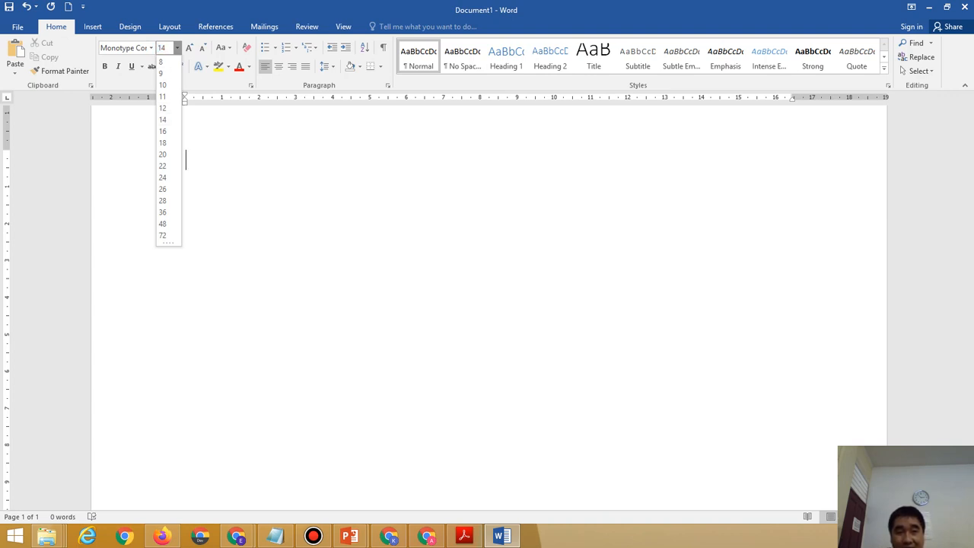
{"action": "key", "text": "BackSpace"}
{"action": "key", "text": "BackSpace"}
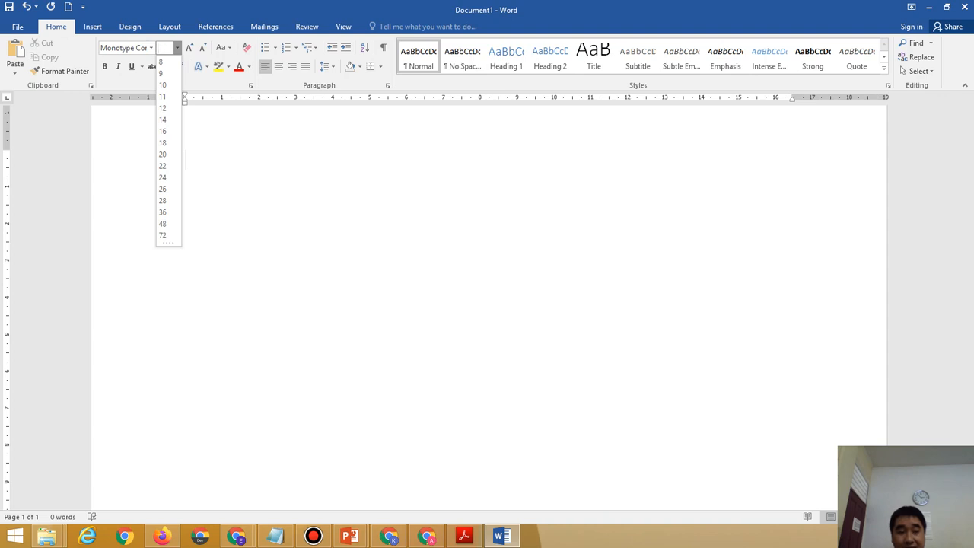
{"action": "type", "text": "13"}
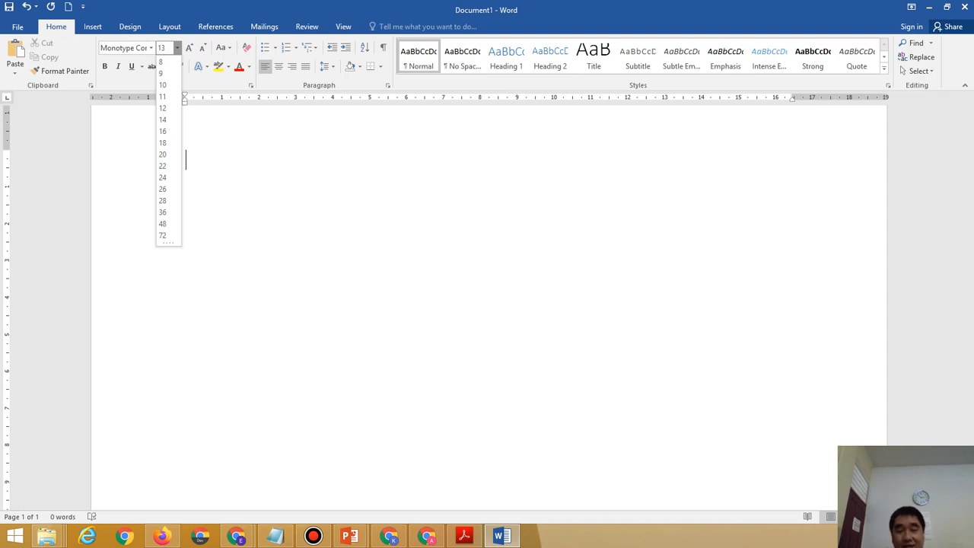
{"action": "key", "text": "Return"}
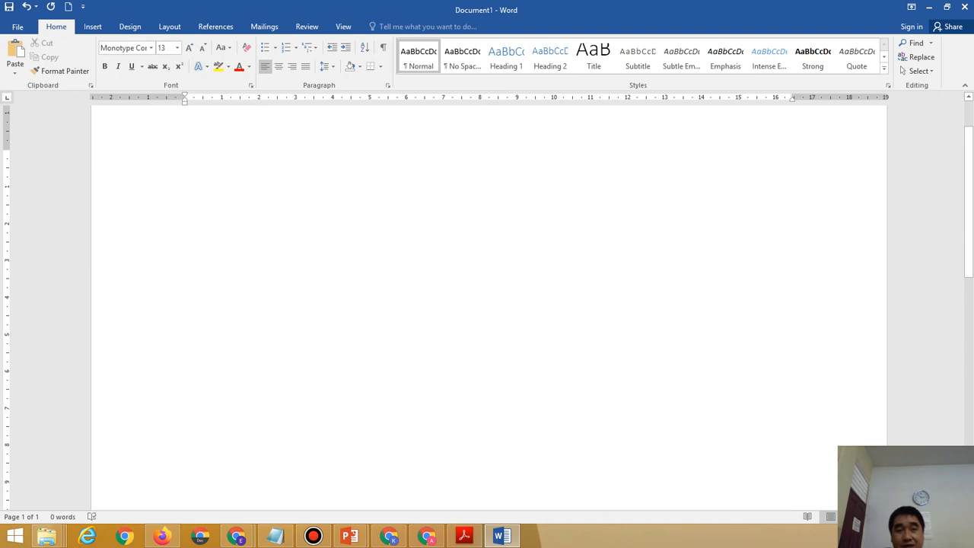
{"action": "left_click", "coordinate": [176, 47]}
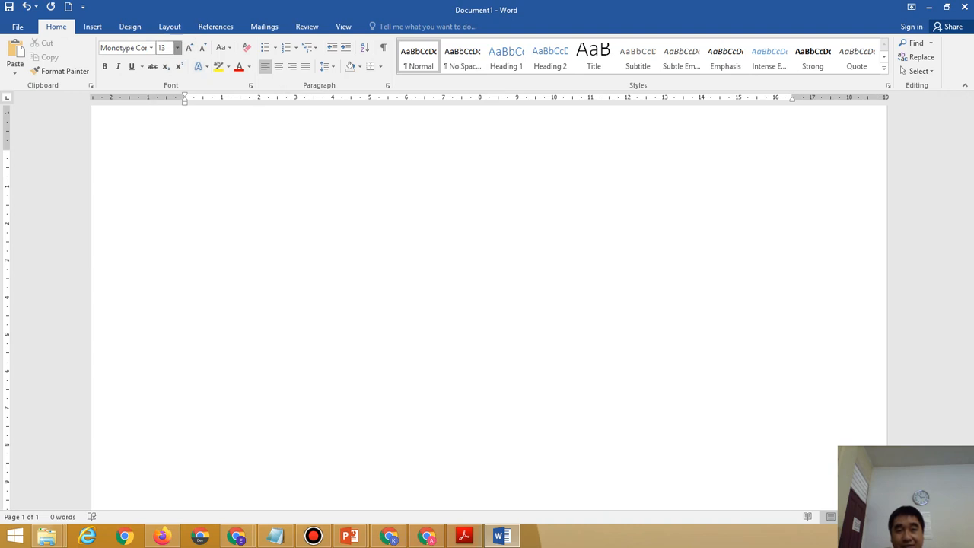
{"action": "left_click", "coordinate": [162, 119]}
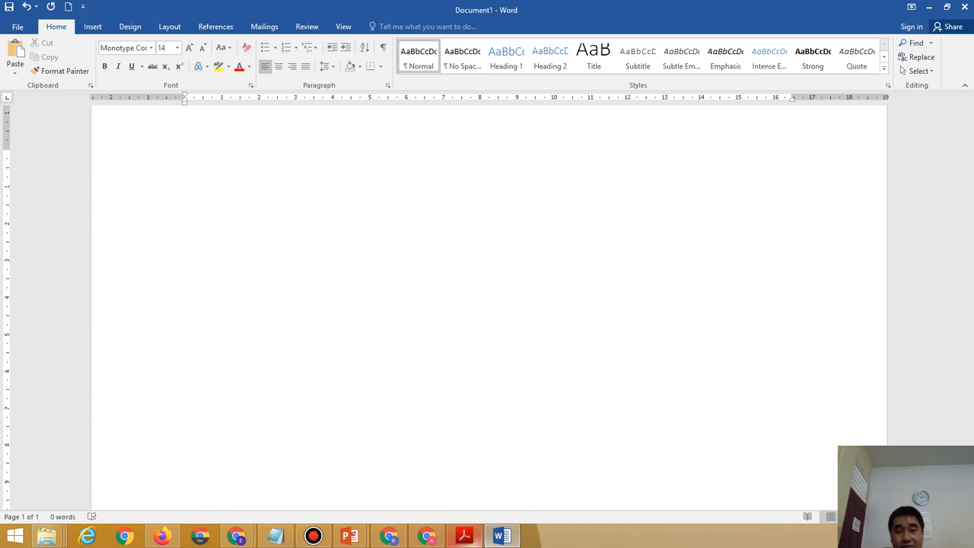
Centre-align the empty title line with Ctrl+E, checking the instructions PDF before and after.
{"action": "left_click", "coordinate": [464, 536]}
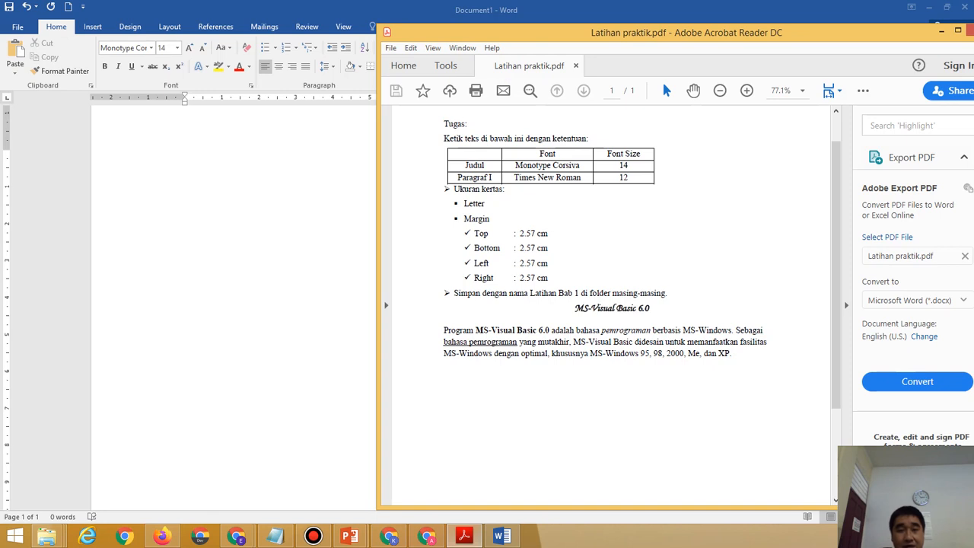
{"action": "key", "text": "alt+Tab"}
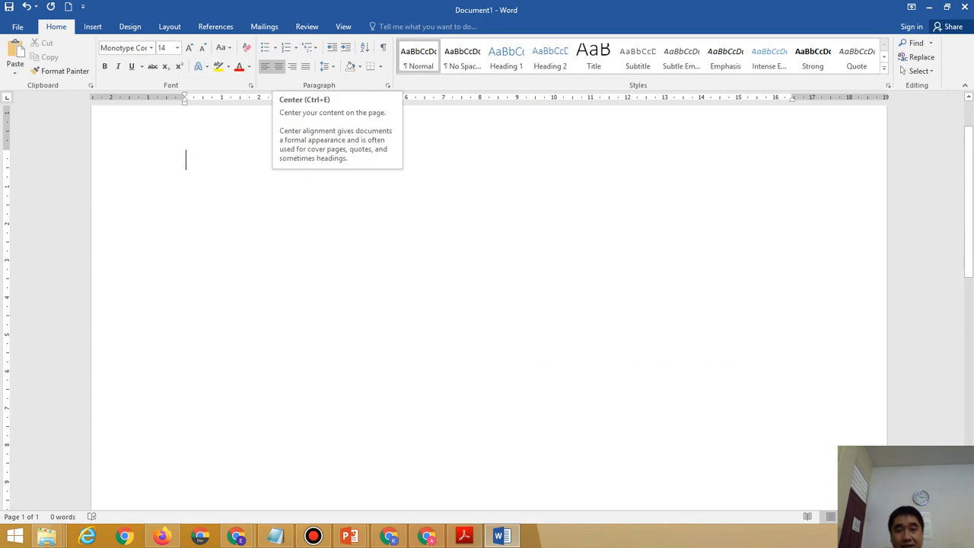
{"action": "key", "text": "ctrl+e"}
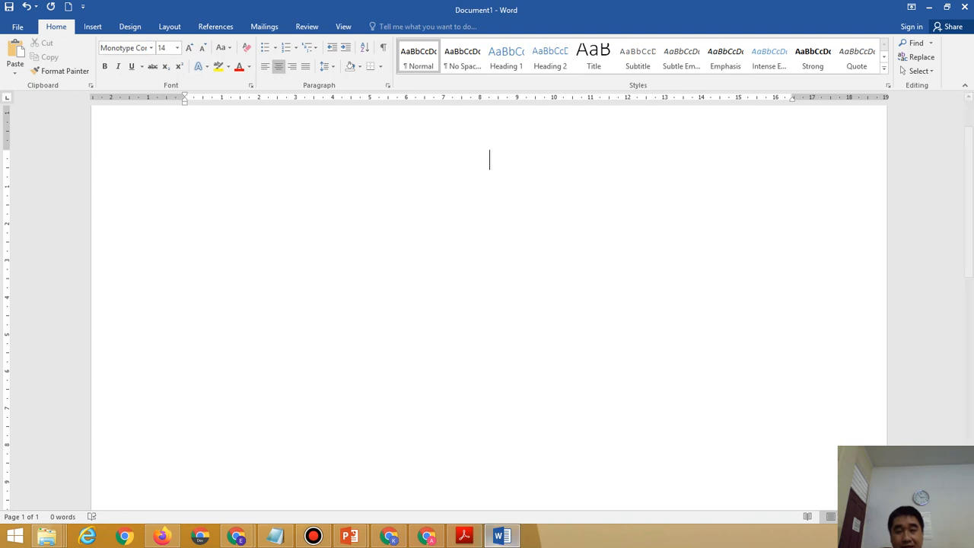
{"action": "mouse_move", "coordinate": [501, 537]}
{"action": "left_click", "coordinate": [464, 537]}
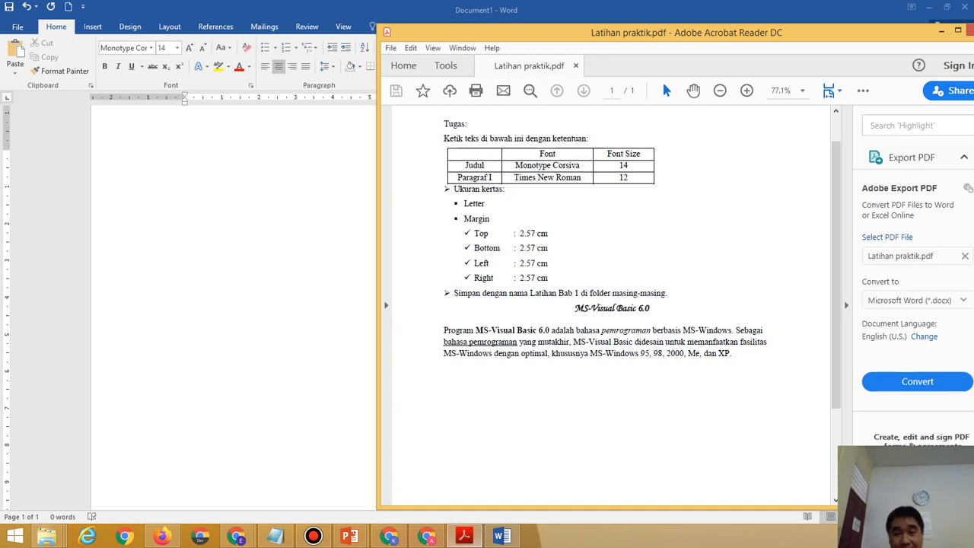
{"action": "left_click", "coordinate": [941, 31]}
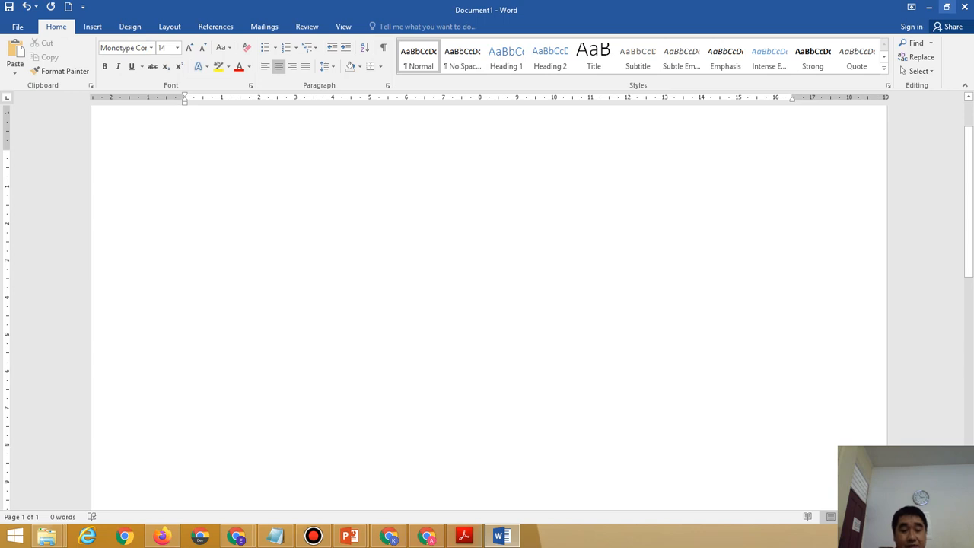
Type the title 'MS-Visual Basic 6.0', fixing the capital V and hyphen, and view the assignment PDF.
{"action": "type", "text": "MS "}
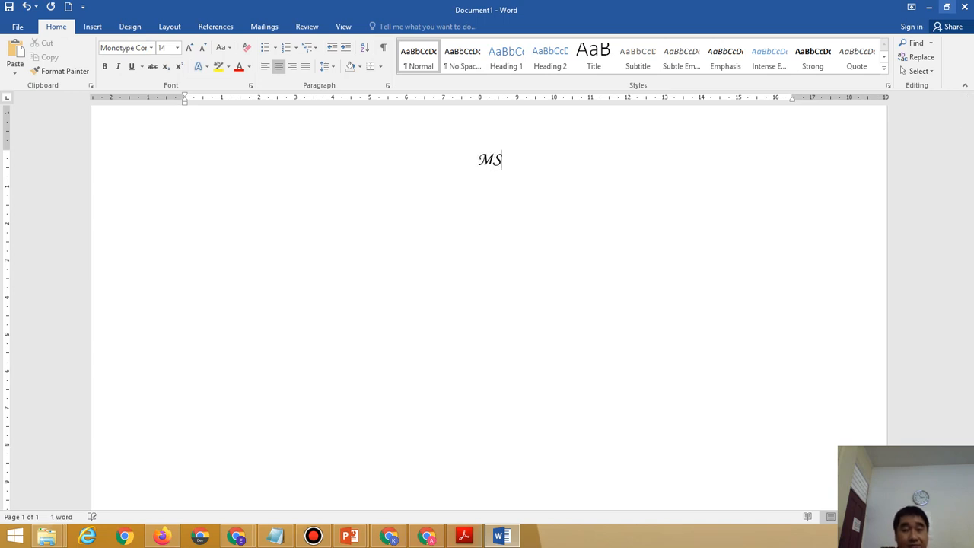
{"action": "type", "text": "v"}
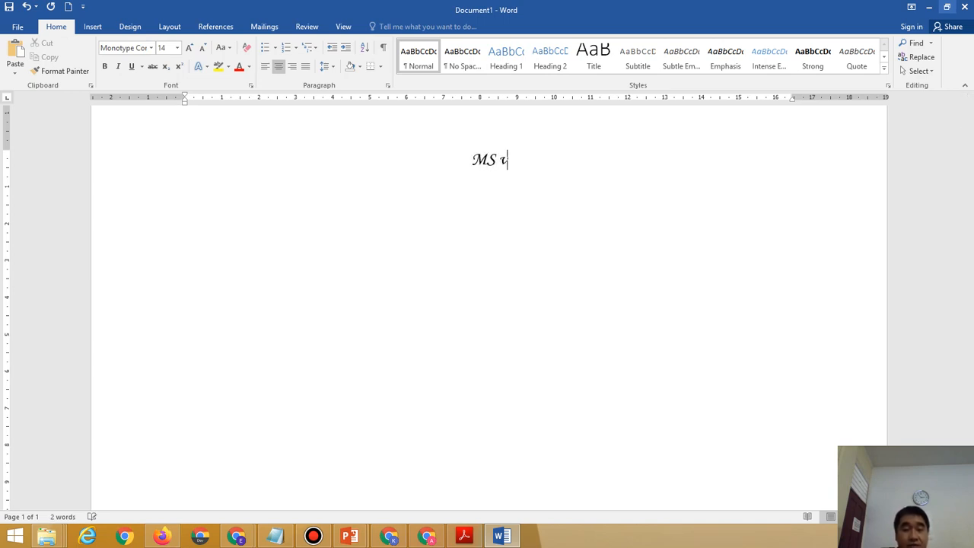
{"action": "type", "text": "isual"}
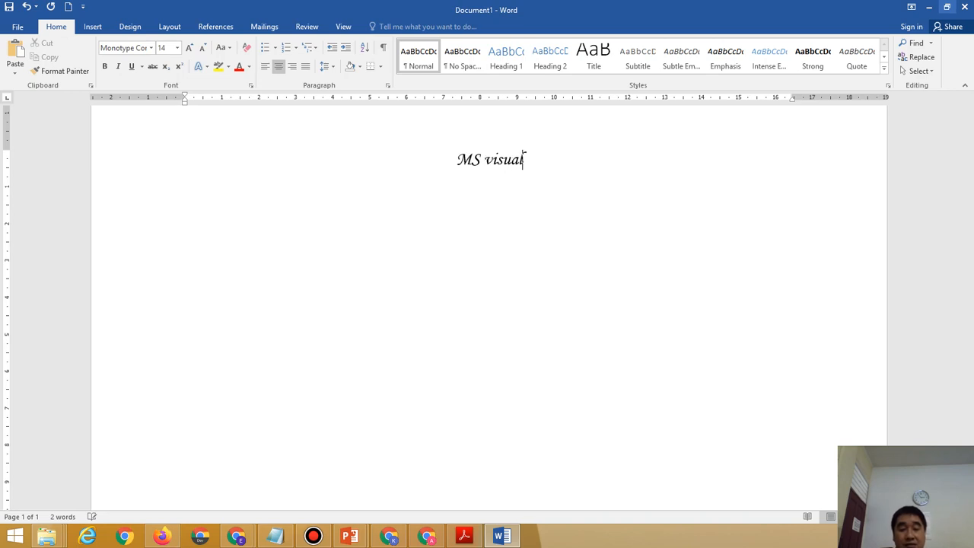
{"action": "type", "text": " Basi"}
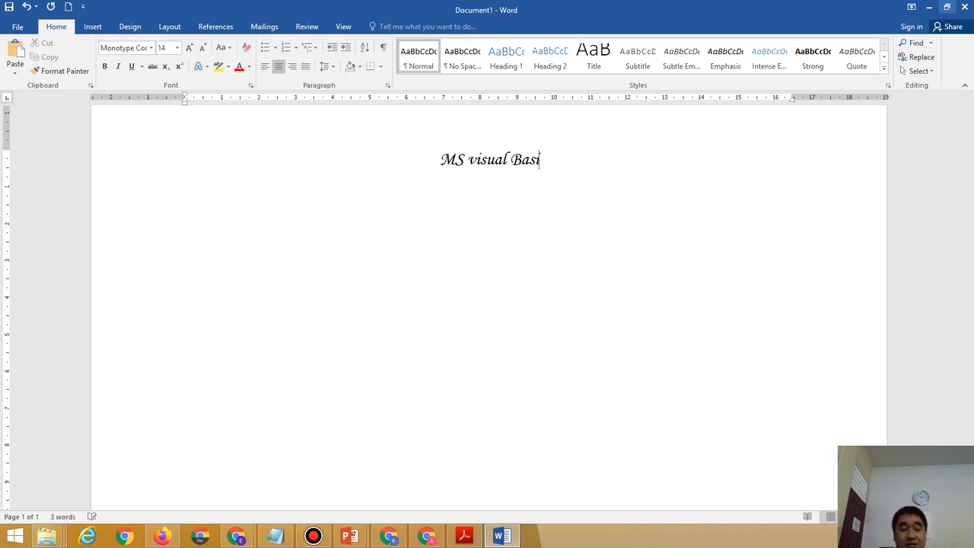
{"action": "type", "text": "c "}
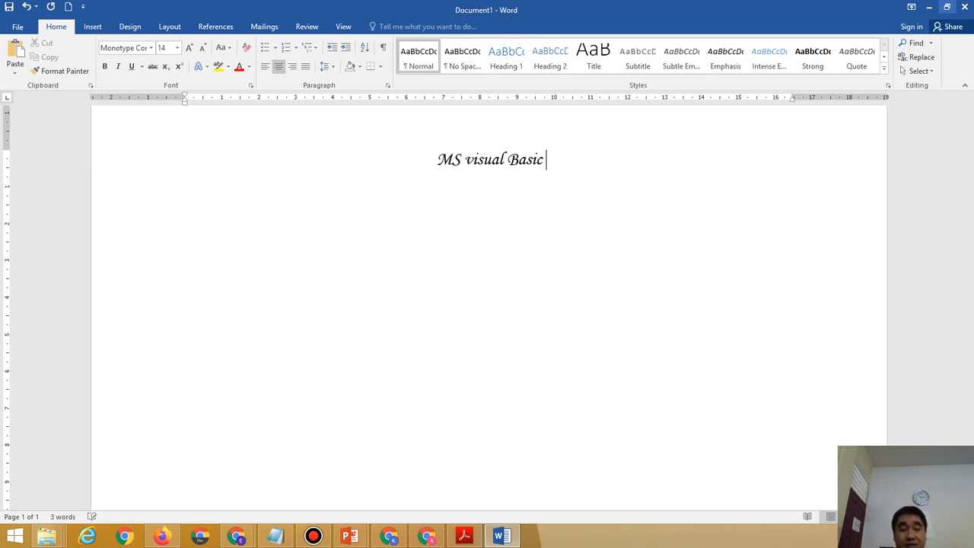
{"action": "type", "text": "6.0"}
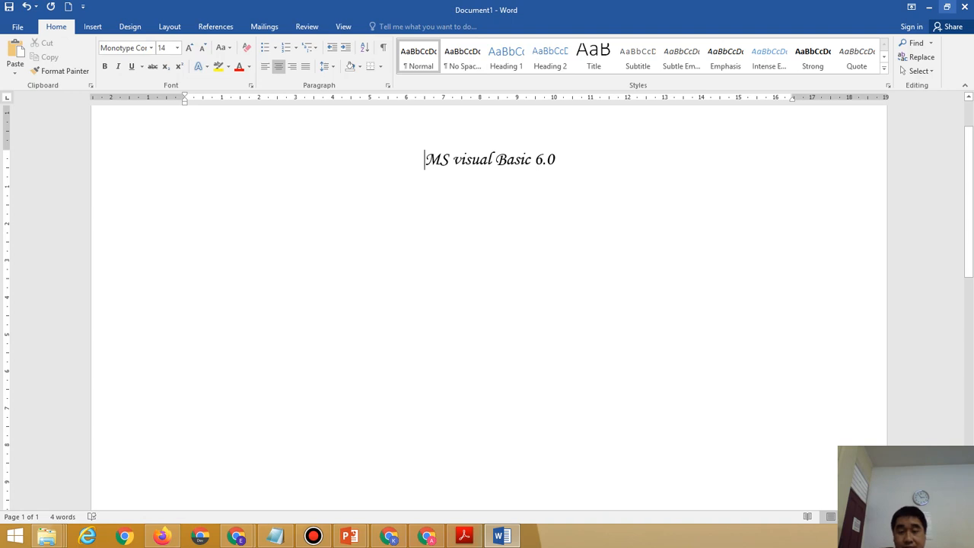
{"action": "key", "text": "Right"}
{"action": "key", "text": "Right"}
{"action": "key", "text": "Right"}
{"action": "key", "text": "Right"}
{"action": "key", "text": "BackSpace"}
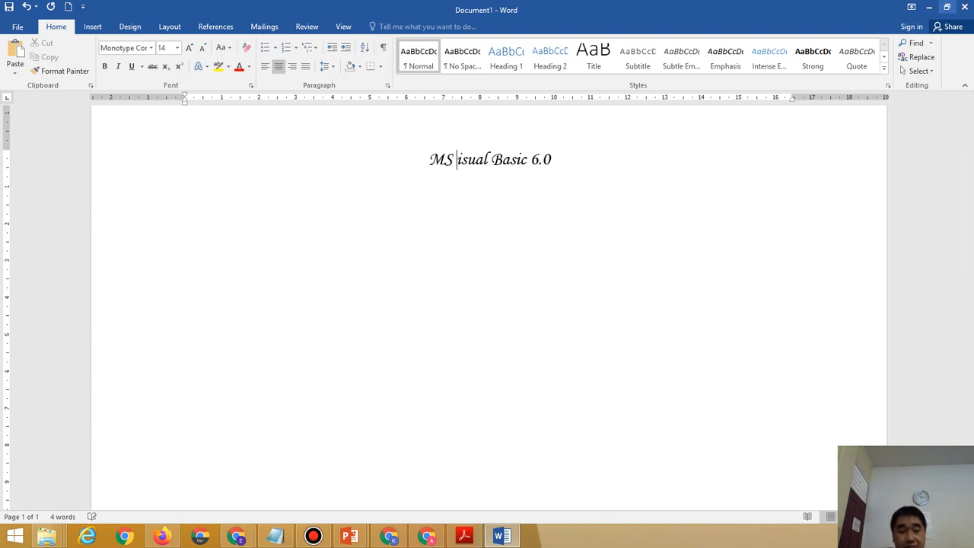
{"action": "type", "text": "V"}
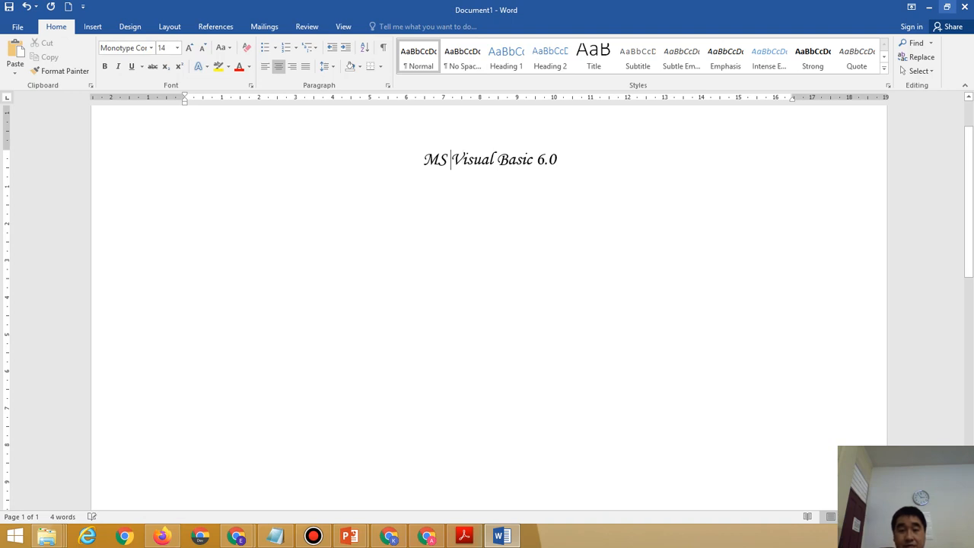
{"action": "key", "text": "BackSpace"}
{"action": "type", "text": "-"}
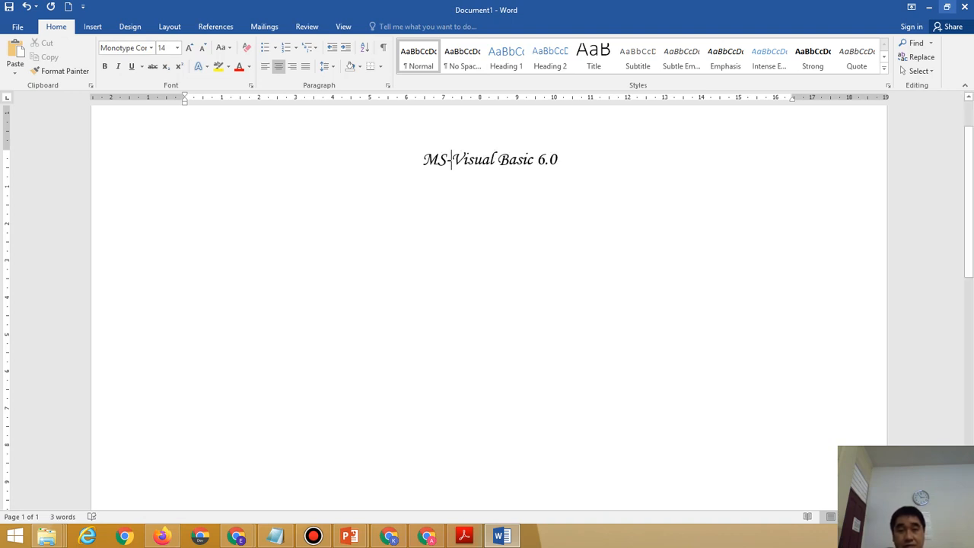
{"action": "key", "text": "End"}
{"action": "left_click", "coordinate": [464, 535]}
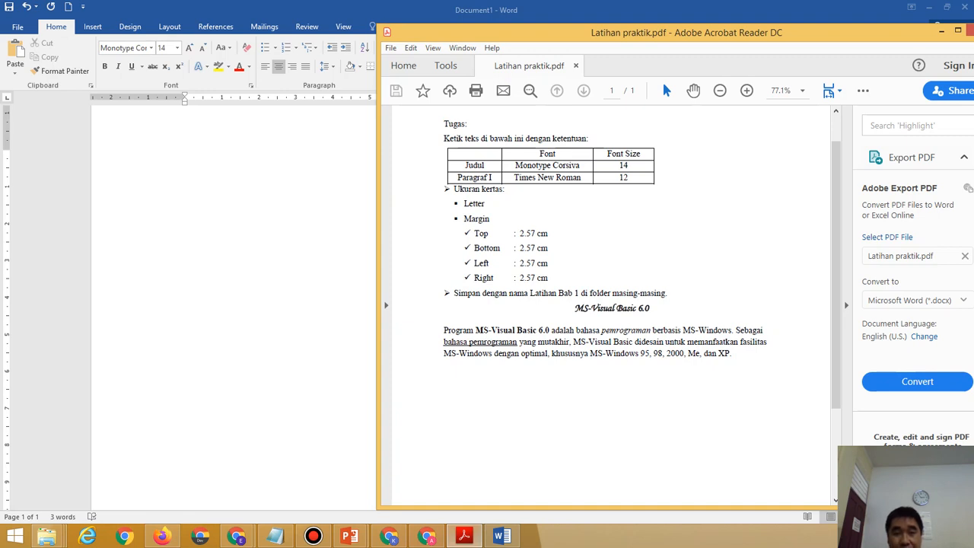
Raise the title's Spacing After from 8 pt to 12 pt in the Paragraph dialog.
{"action": "key", "text": "alt+Tab"}
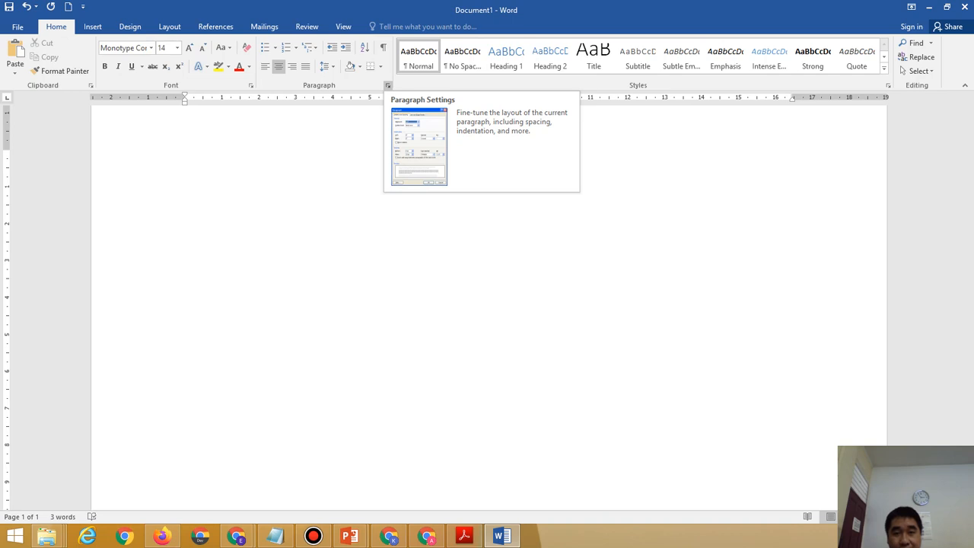
{"action": "left_click", "coordinate": [387, 85]}
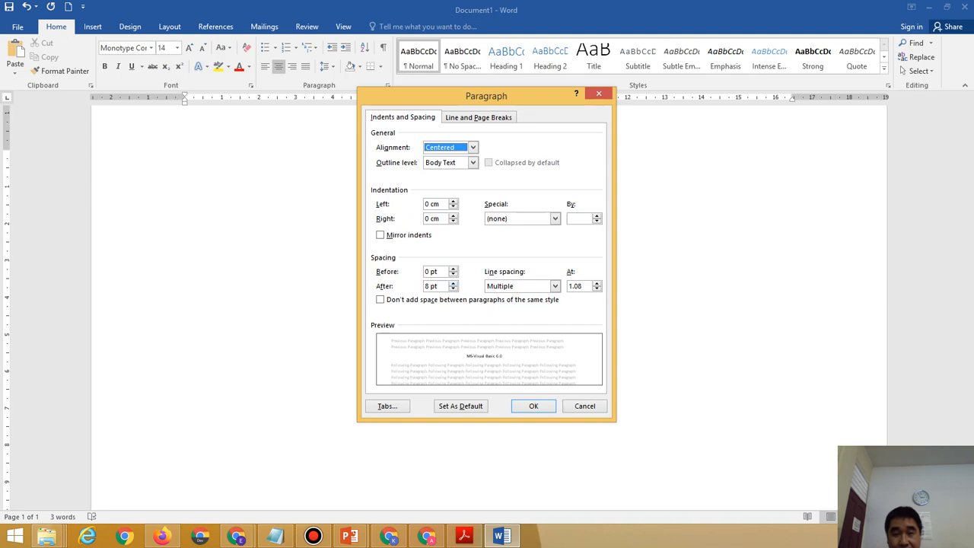
{"action": "left_click_drag", "start_coordinate": [486, 96], "coordinate": [265, 122]}
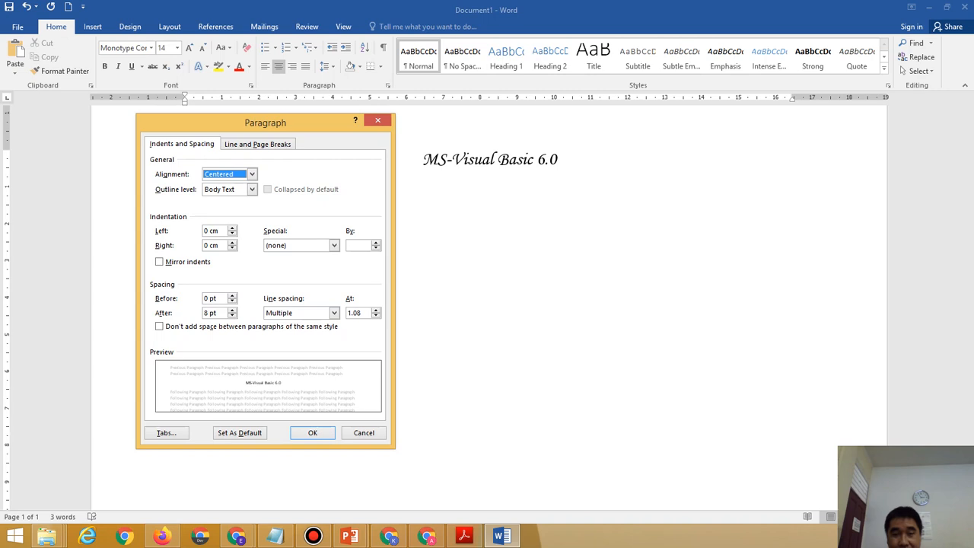
{"action": "left_click", "coordinate": [464, 537]}
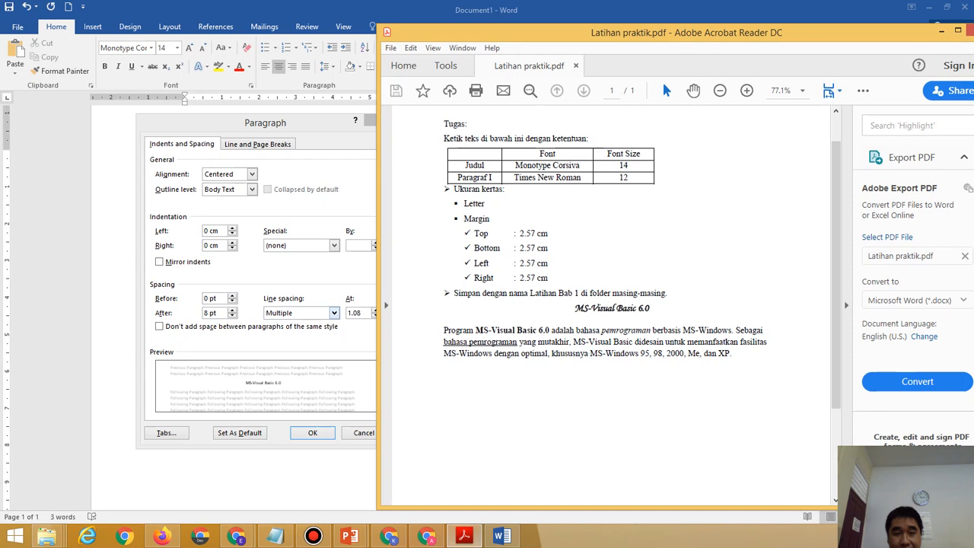
{"action": "key", "text": "alt+Tab"}
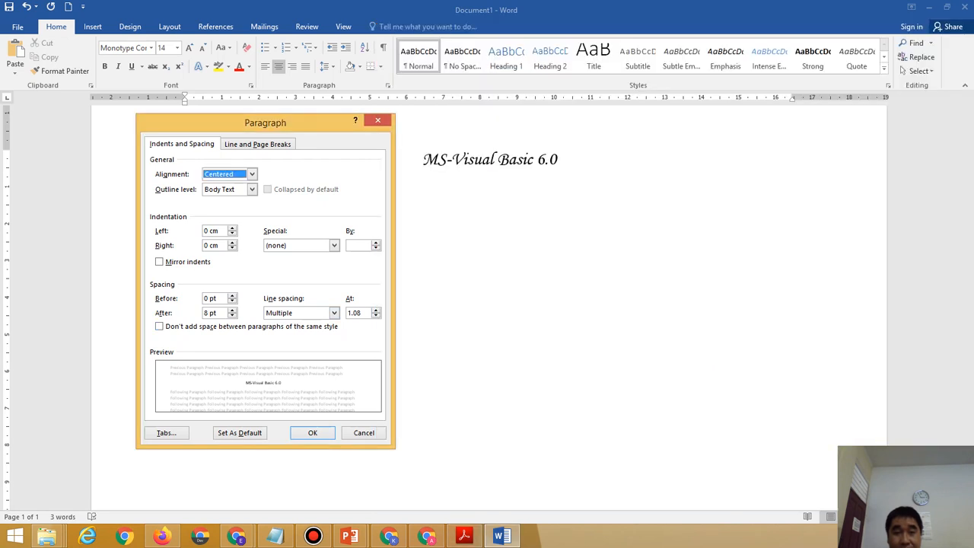
{"action": "left_click", "coordinate": [232, 310]}
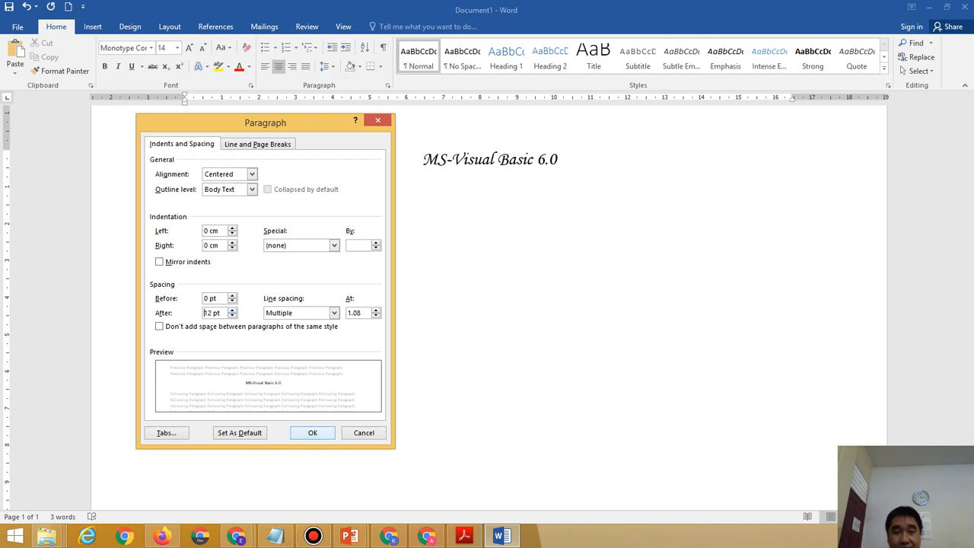
{"action": "left_click", "coordinate": [312, 432]}
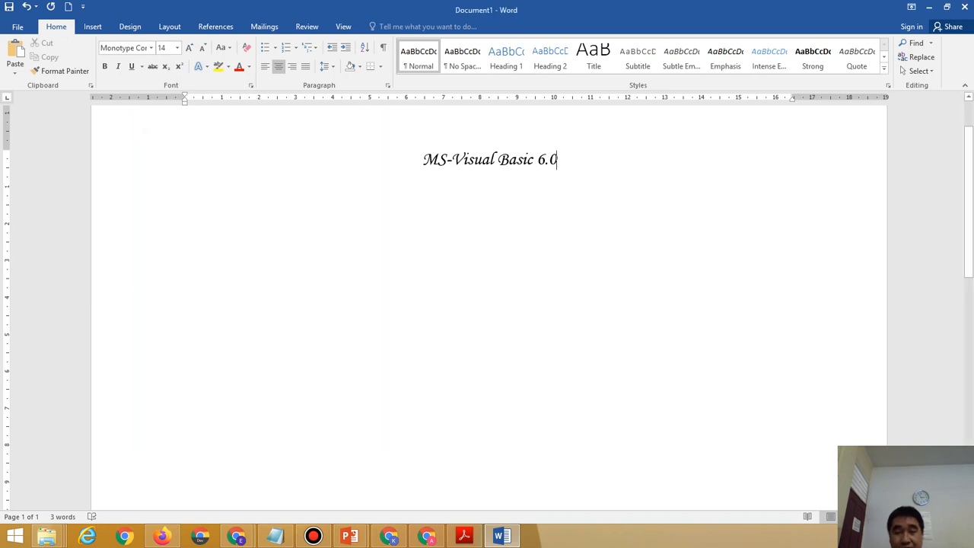
Add an empty line below the title, checking the assignment PDF before continuing.
{"action": "key", "text": "Return"}
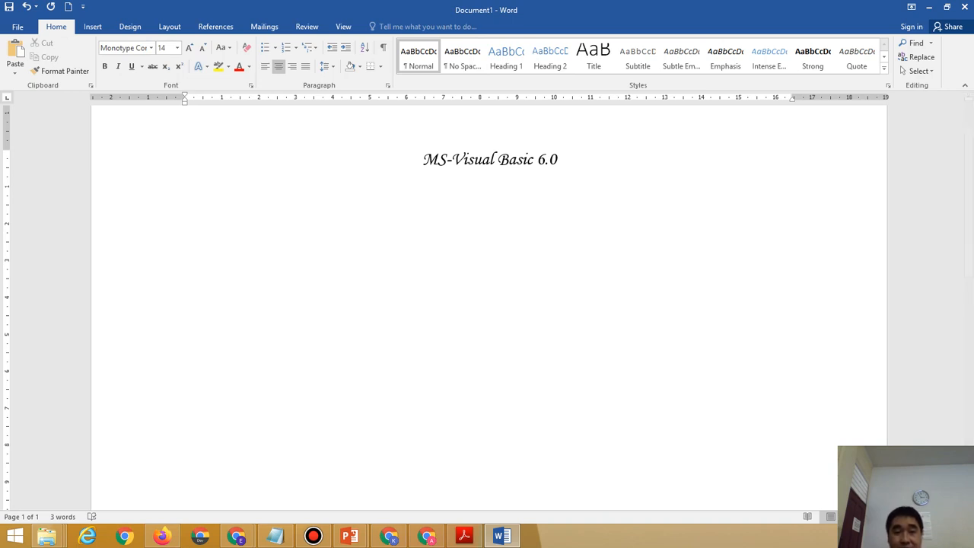
{"action": "mouse_move", "coordinate": [513, 539]}
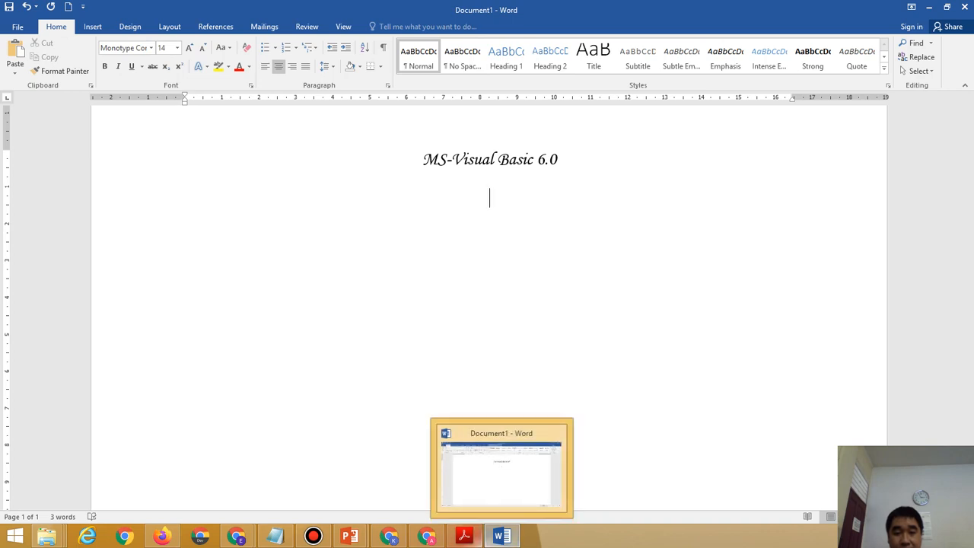
{"action": "left_click", "coordinate": [464, 536]}
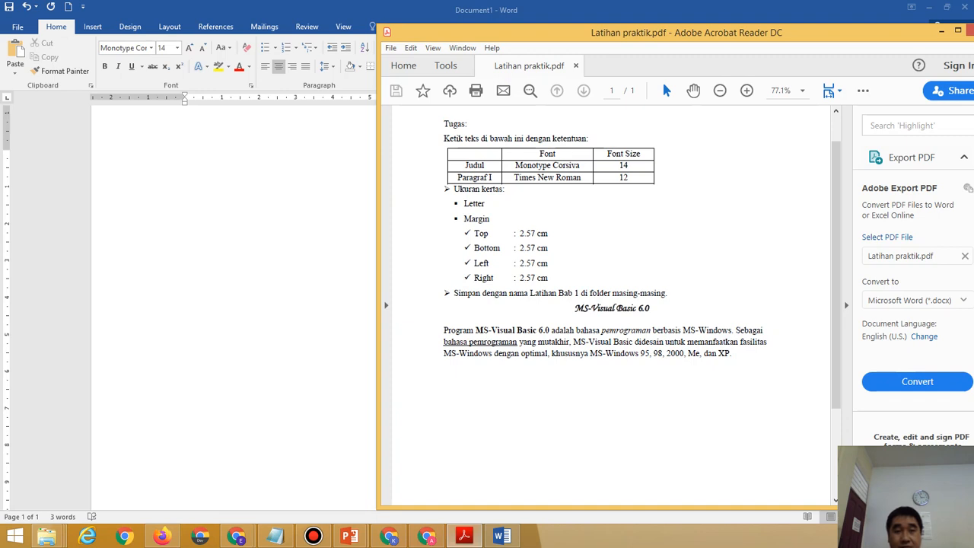
{"action": "left_click", "coordinate": [251, 198]}
{"action": "left_click", "coordinate": [152, 48]}
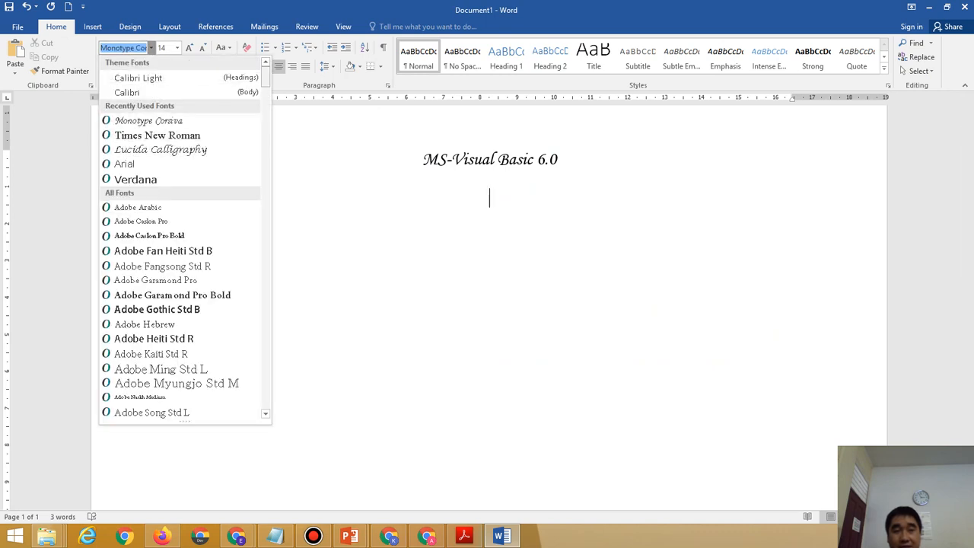
Set the new line's font to Times New Roman, size 12.
{"action": "scroll", "coordinate": [185, 237], "scroll_direction": "down", "scroll_amount": 20}
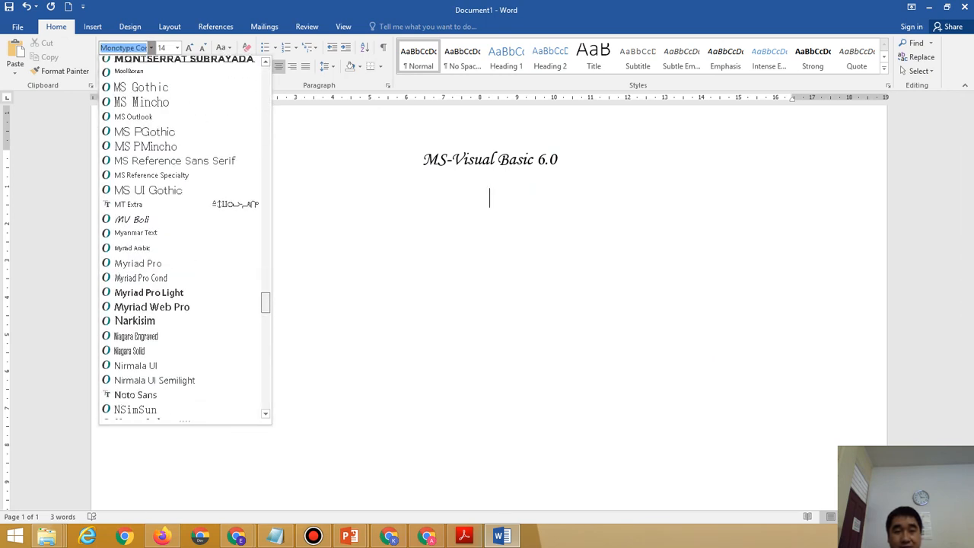
{"action": "scroll", "coordinate": [185, 237], "scroll_direction": "down", "scroll_amount": 18}
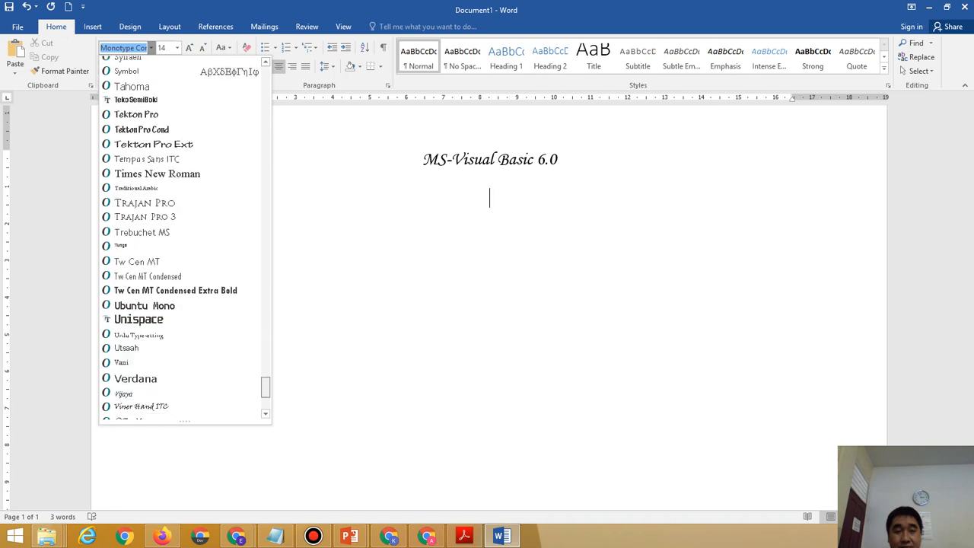
{"action": "left_click", "coordinate": [156, 173]}
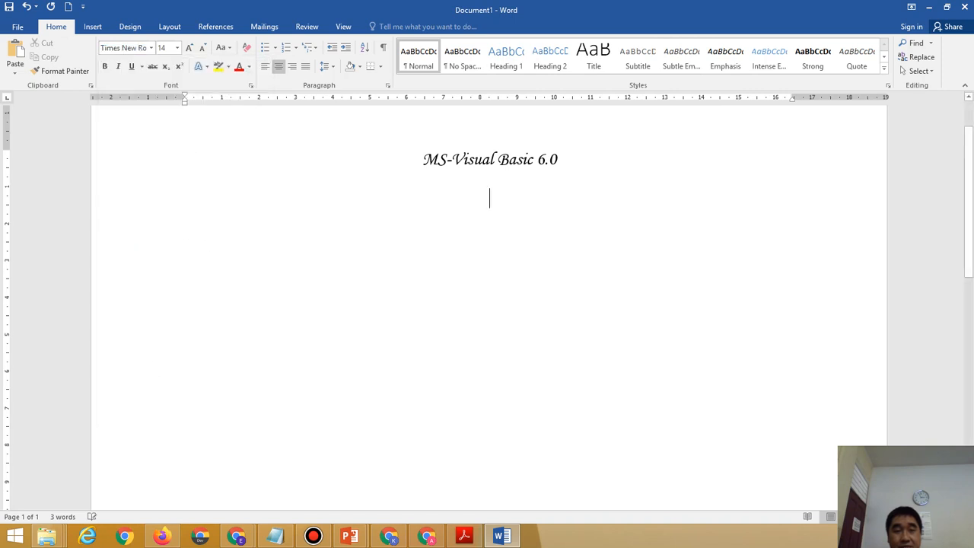
{"action": "left_click", "coordinate": [177, 48]}
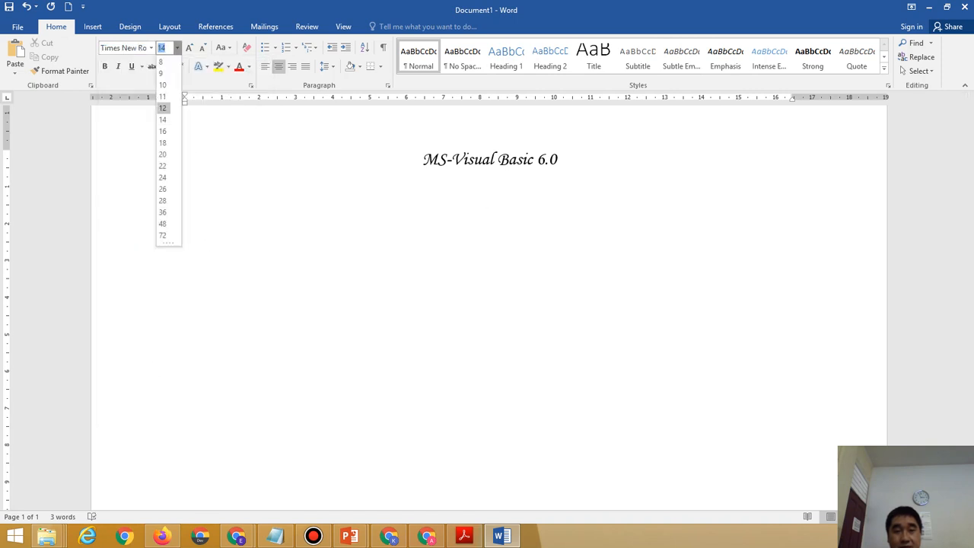
{"action": "left_click", "coordinate": [162, 108]}
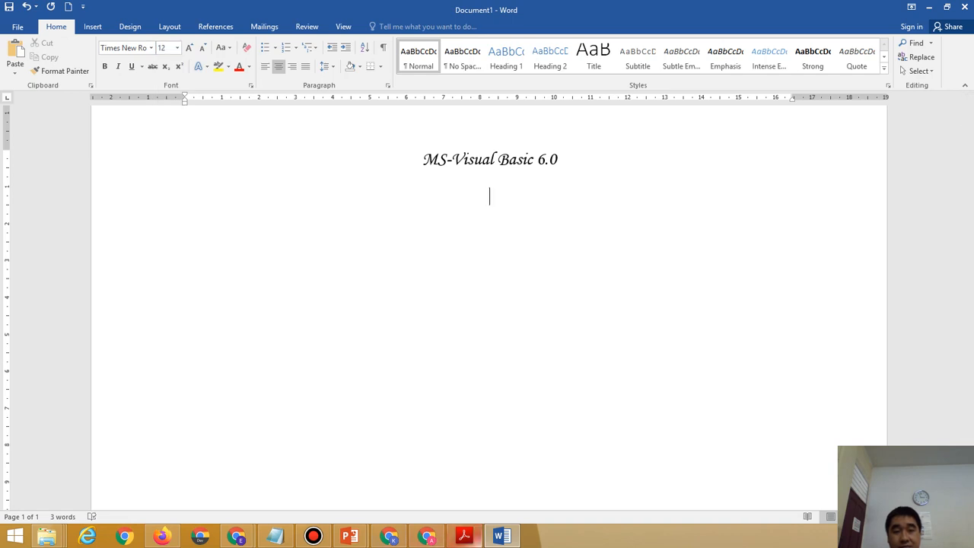
Check the assignment PDF, then left-align the new line.
{"action": "left_click", "coordinate": [464, 537]}
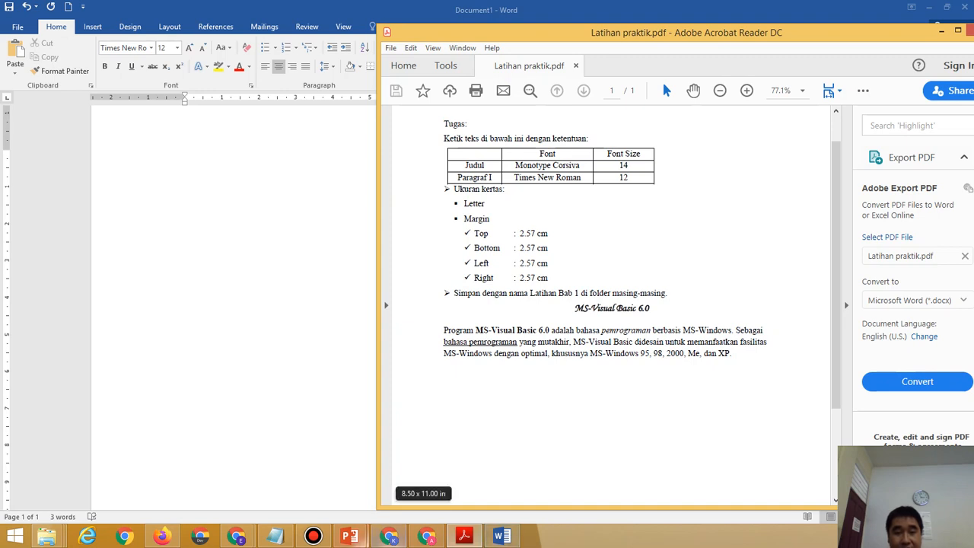
{"action": "left_click", "coordinate": [502, 535]}
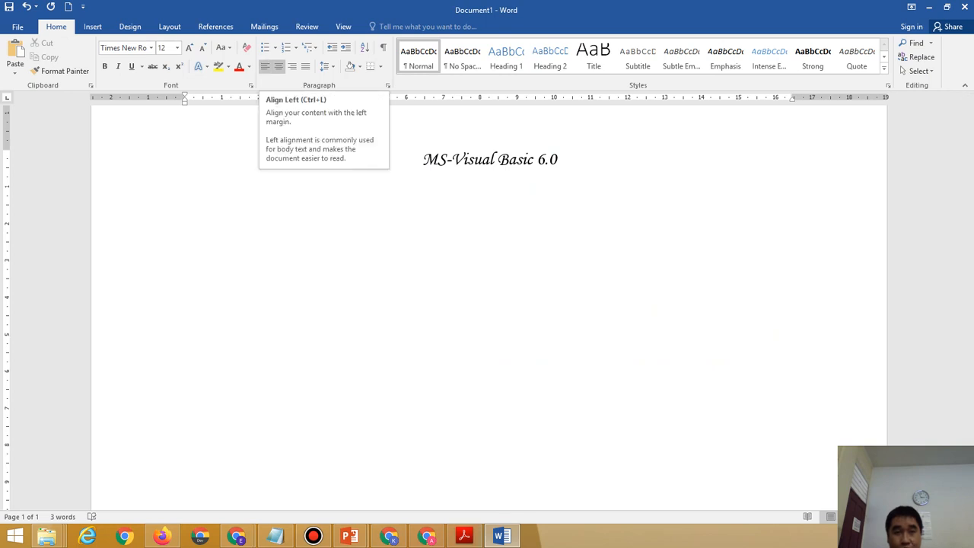
{"action": "left_click", "coordinate": [264, 67]}
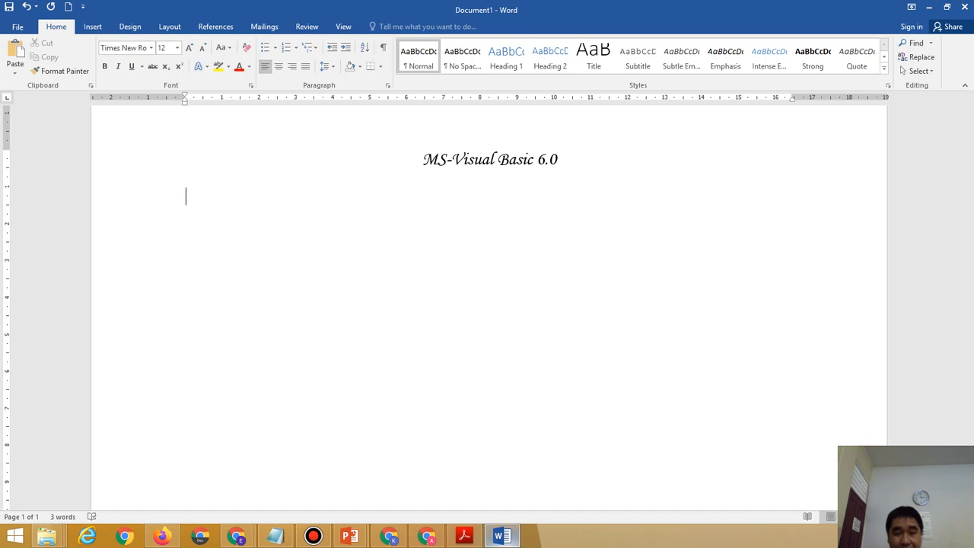
{"action": "mouse_move", "coordinate": [464, 536]}
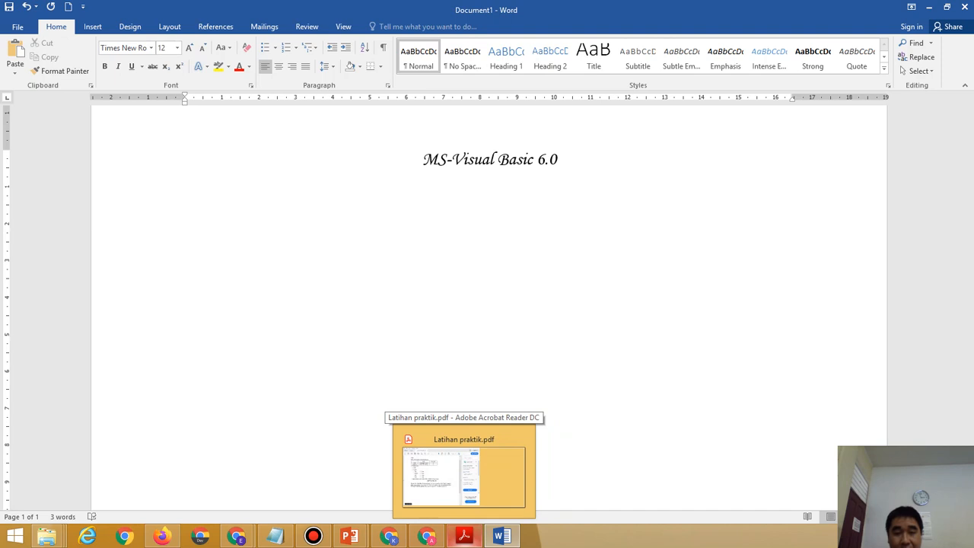
Type 'Program MS-Visual Basic 6.0 adalah bahasa pemrograman berbasis MS-Windows.' while reading it from the PDF.
{"action": "left_click", "coordinate": [464, 475]}
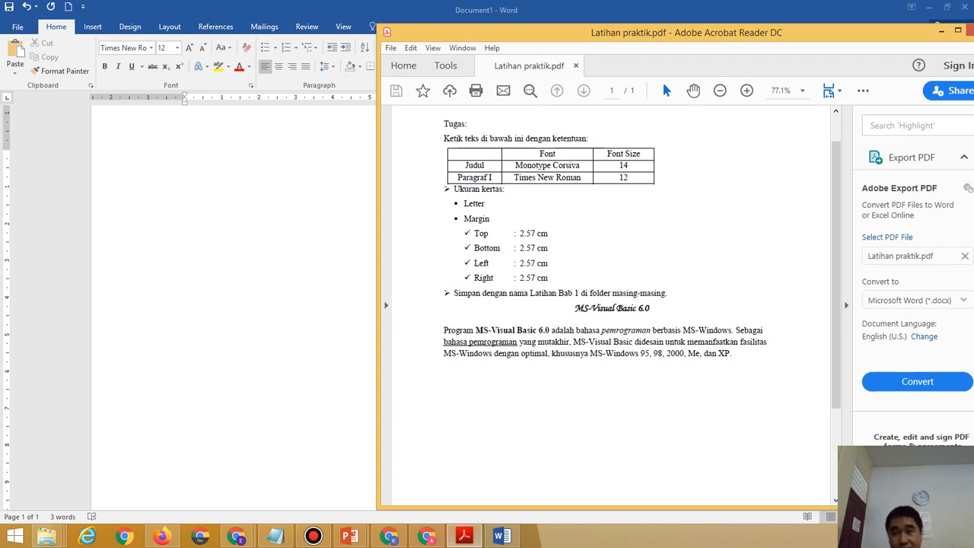
{"action": "key", "text": "alt+Tab"}
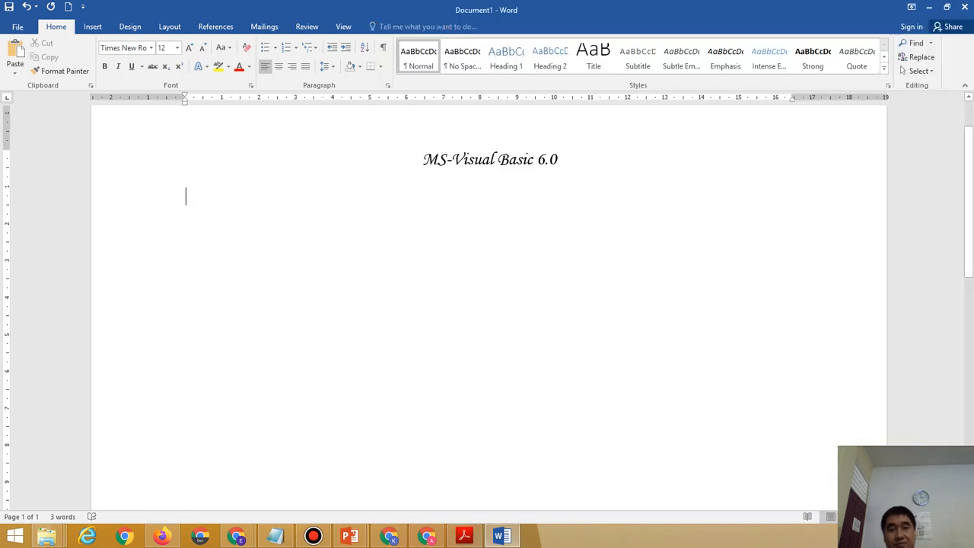
{"action": "type", "text": "Pro"}
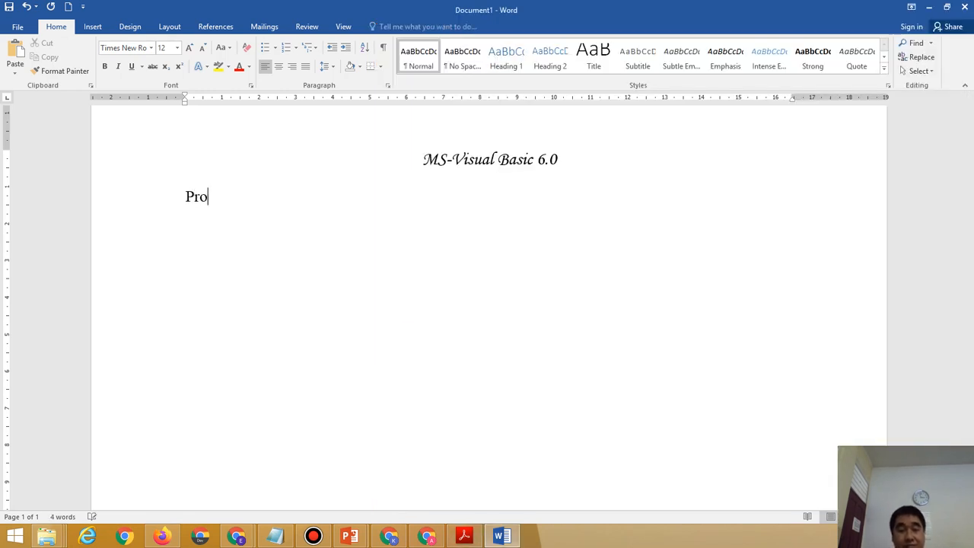
{"action": "type", "text": "gram "}
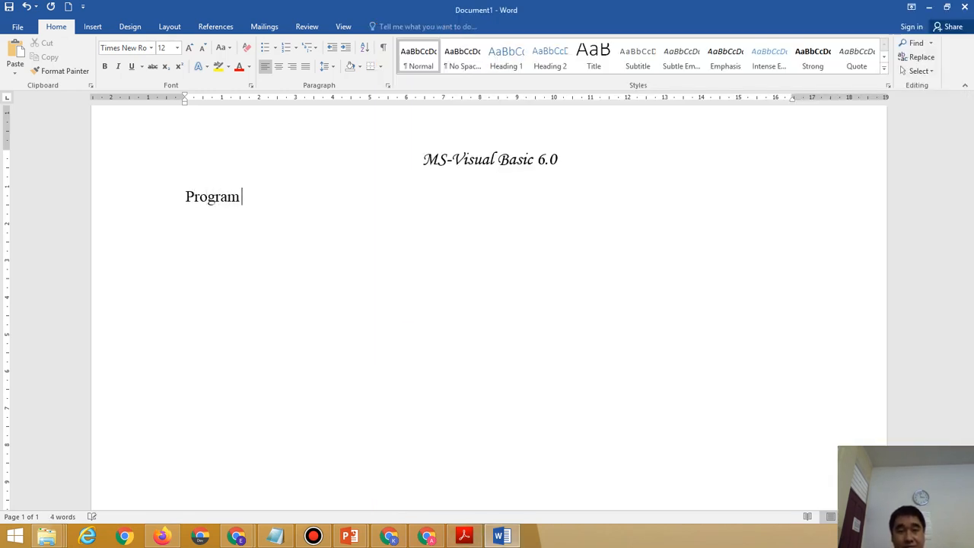
{"action": "type", "text": "MS-Vi"}
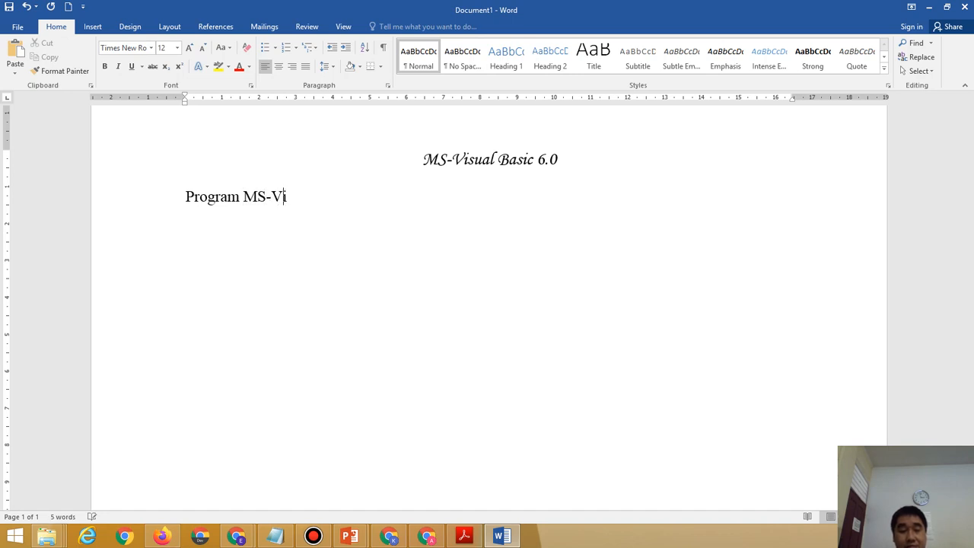
{"action": "type", "text": "sual Bas"}
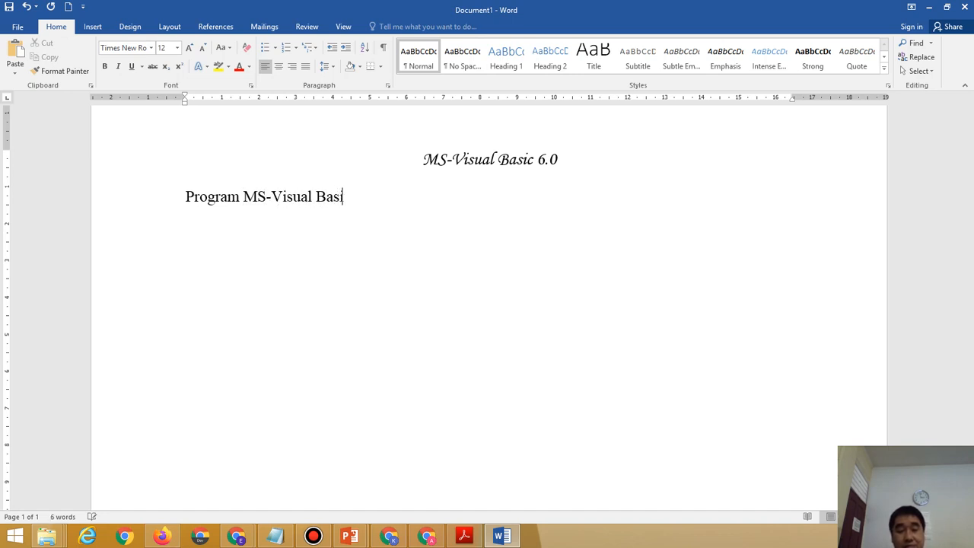
{"action": "type", "text": "ic 6."}
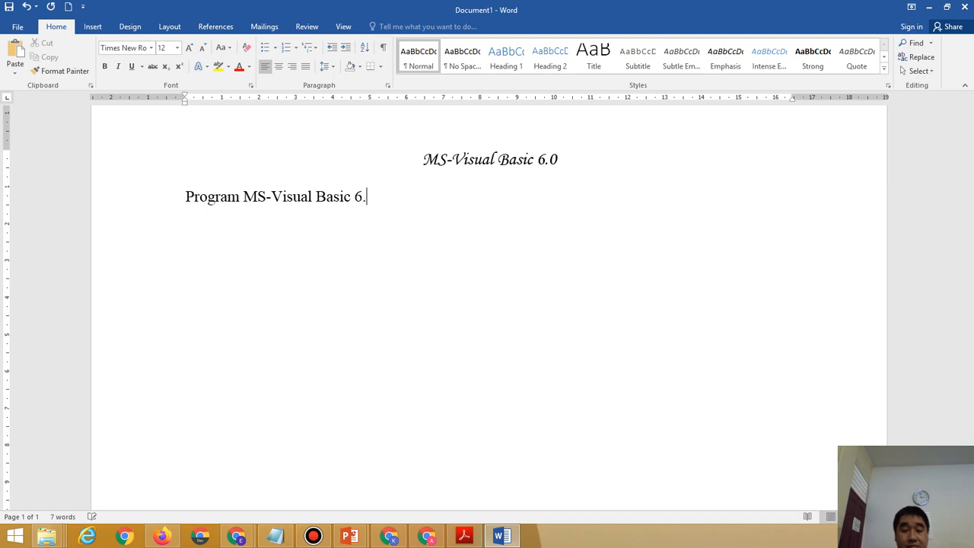
{"action": "type", "text": "0adalah"}
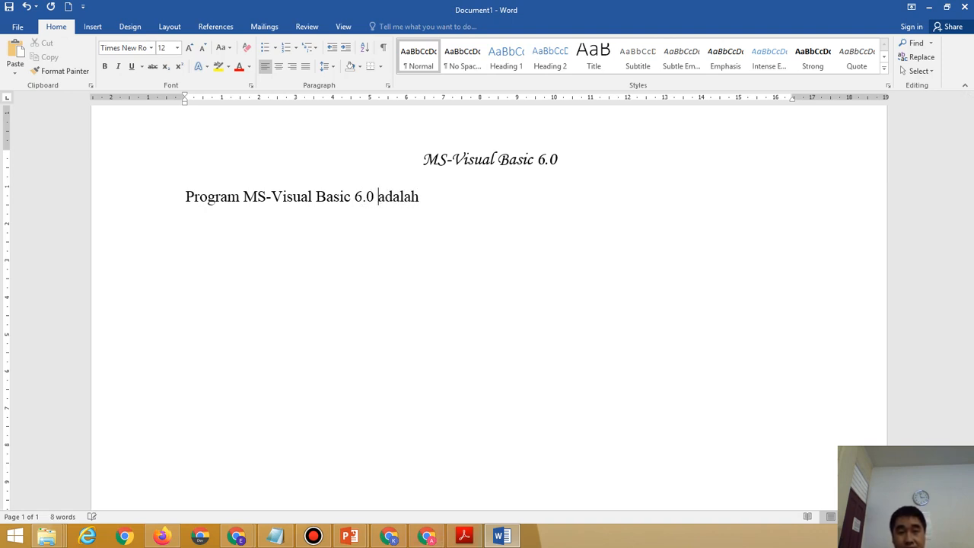
{"action": "key", "text": "End"}
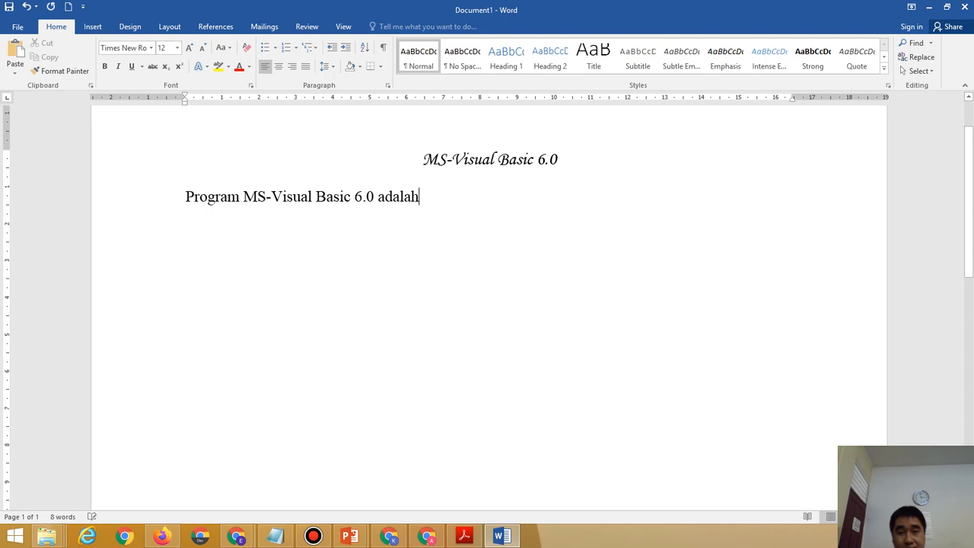
{"action": "left_click", "coordinate": [463, 536]}
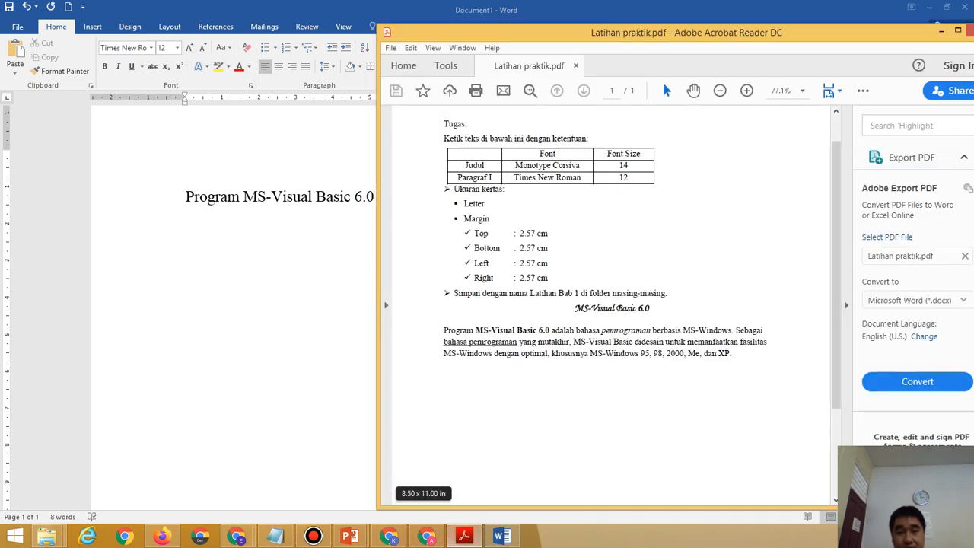
{"action": "key", "text": "alt+Tab"}
{"action": "type", "text": "ba"}
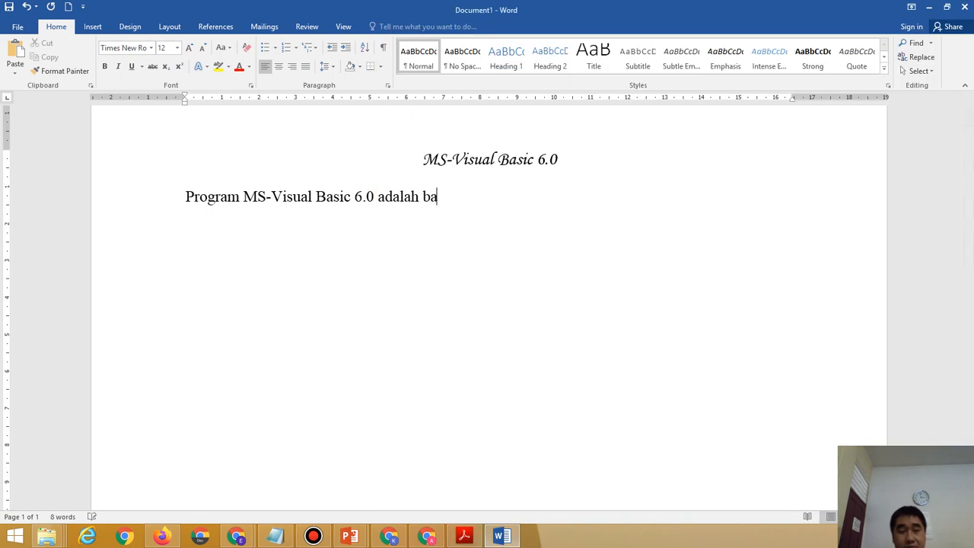
{"action": "type", "text": "hasa pemro"}
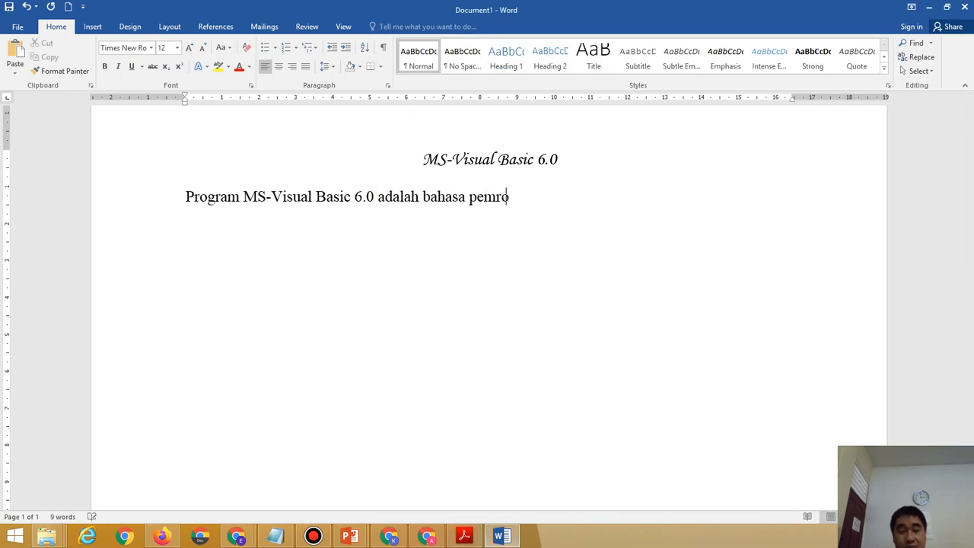
{"action": "type", "text": "graman b"}
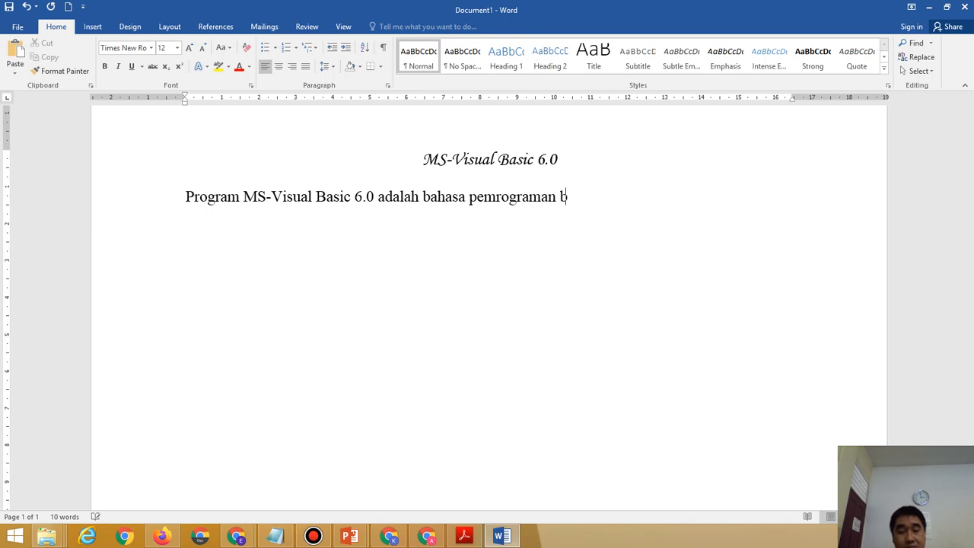
{"action": "type", "text": "erbasis "}
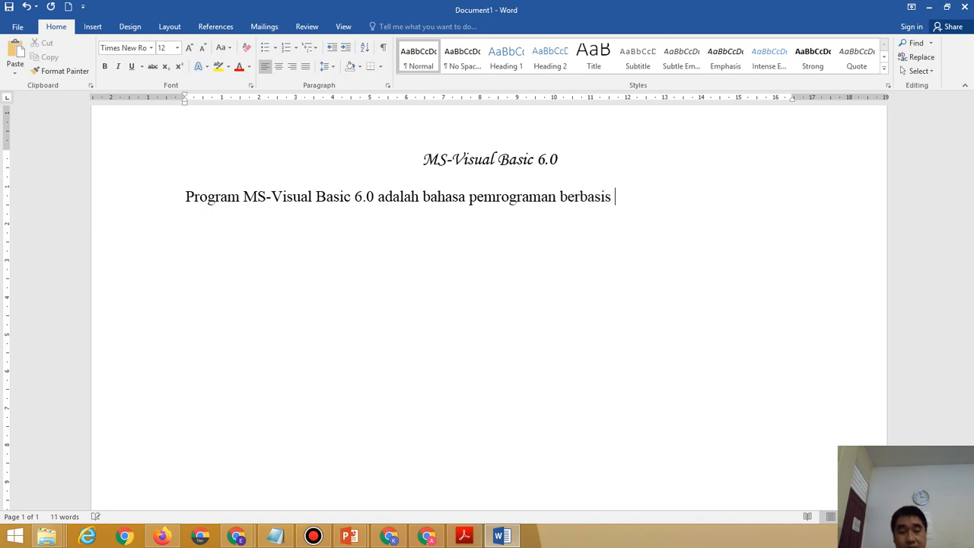
{"action": "type", "text": "MS-Win"}
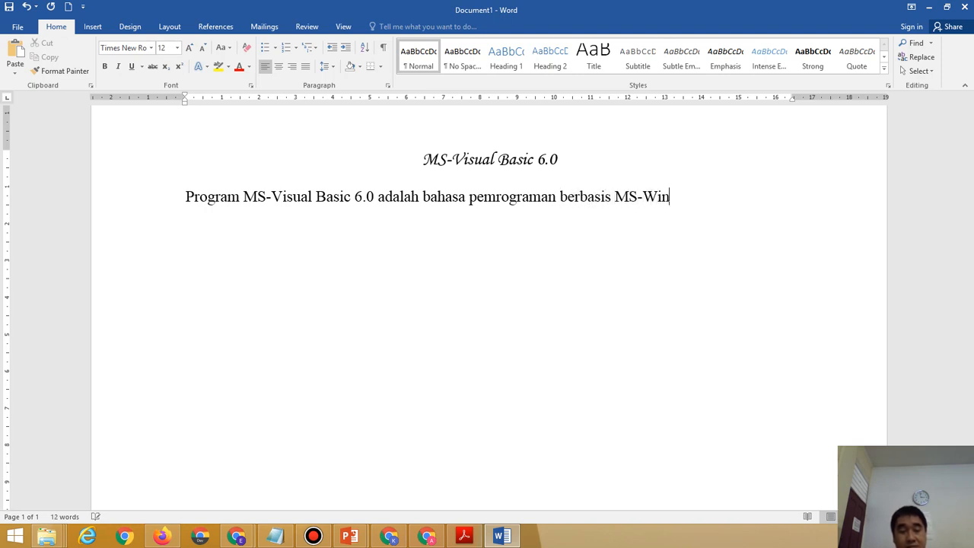
{"action": "type", "text": "dows."}
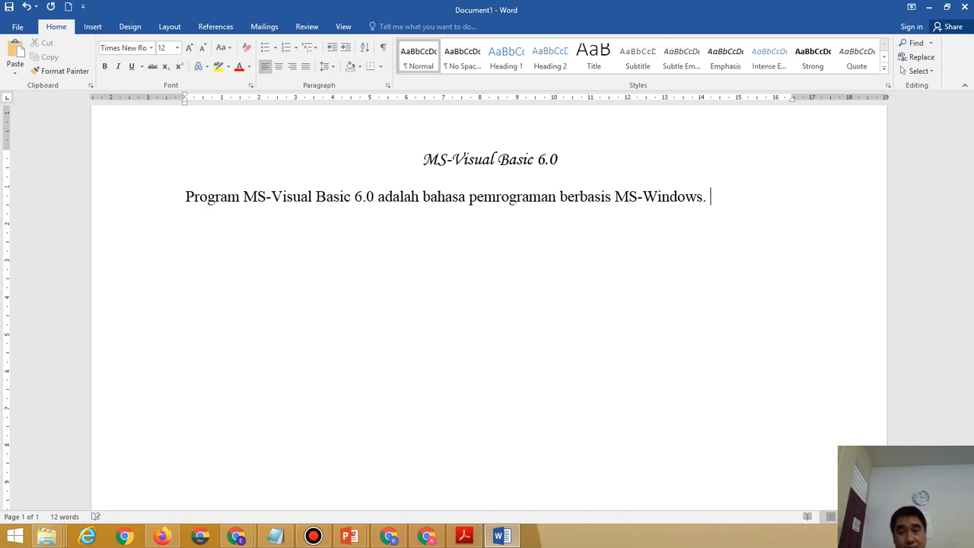
{"action": "left_click", "coordinate": [464, 536]}
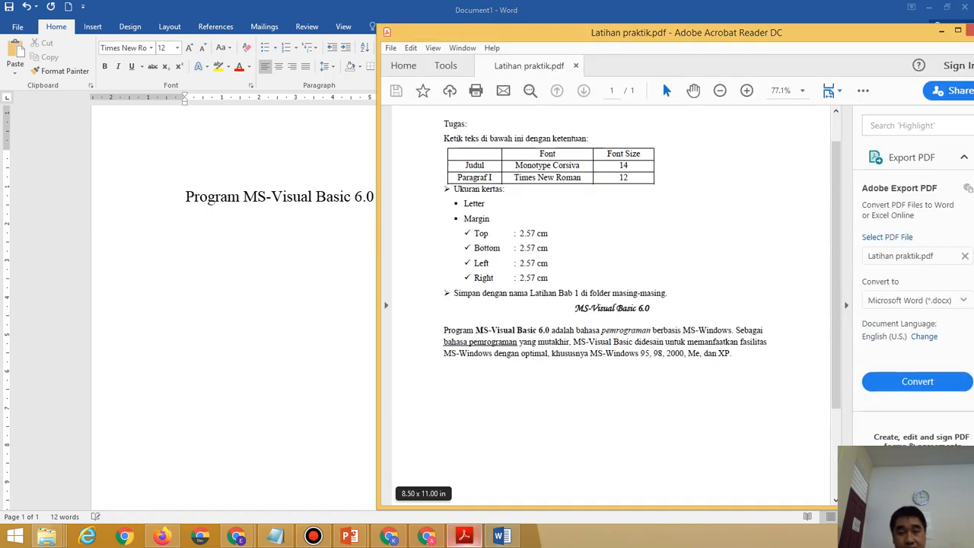
{"action": "key", "text": "alt+Tab"}
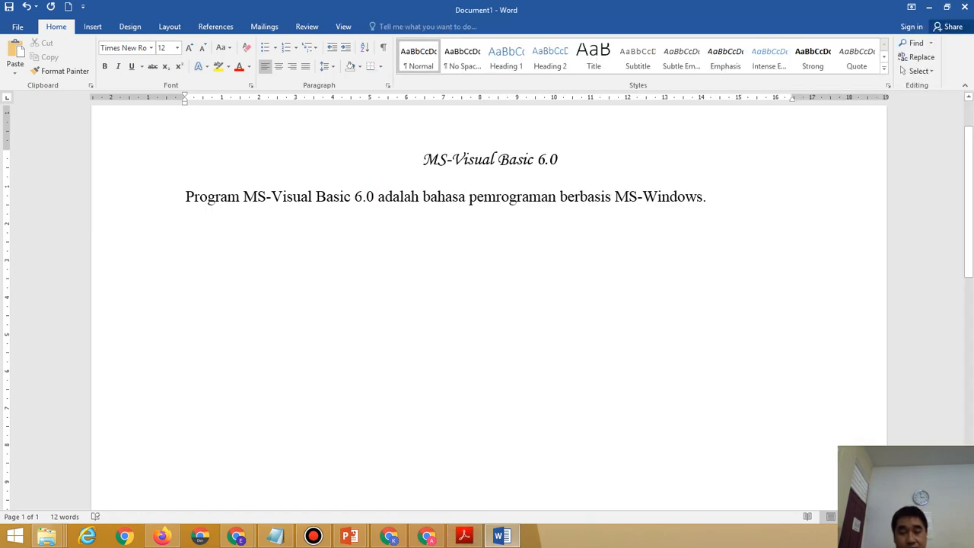
Continue the paragraph with 'Sebagai bahasa pemrograman yang mutakhir,' following the PDF source.
{"action": "type", "text": "Sebagai"}
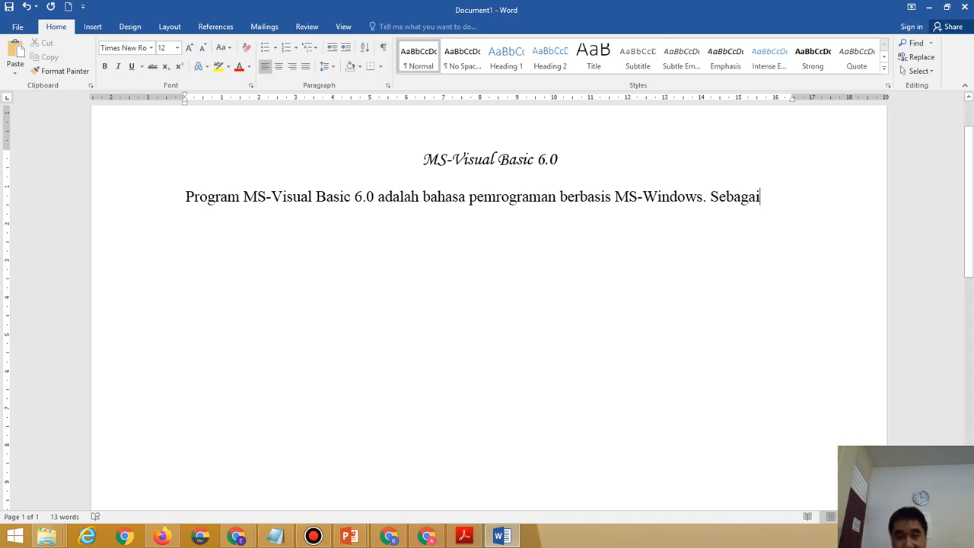
{"action": "mouse_move", "coordinate": [465, 536]}
{"action": "left_click", "coordinate": [456, 471]}
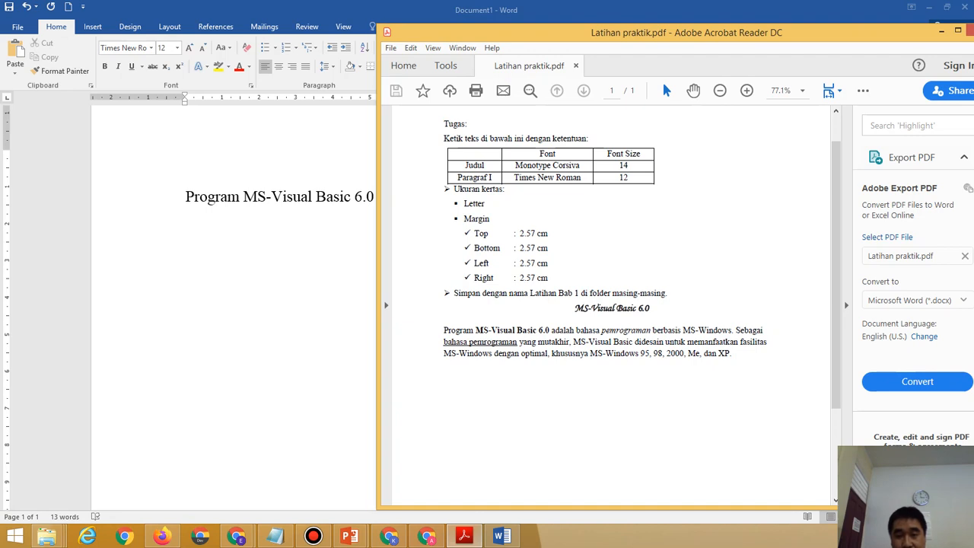
{"action": "key", "text": "alt+Tab"}
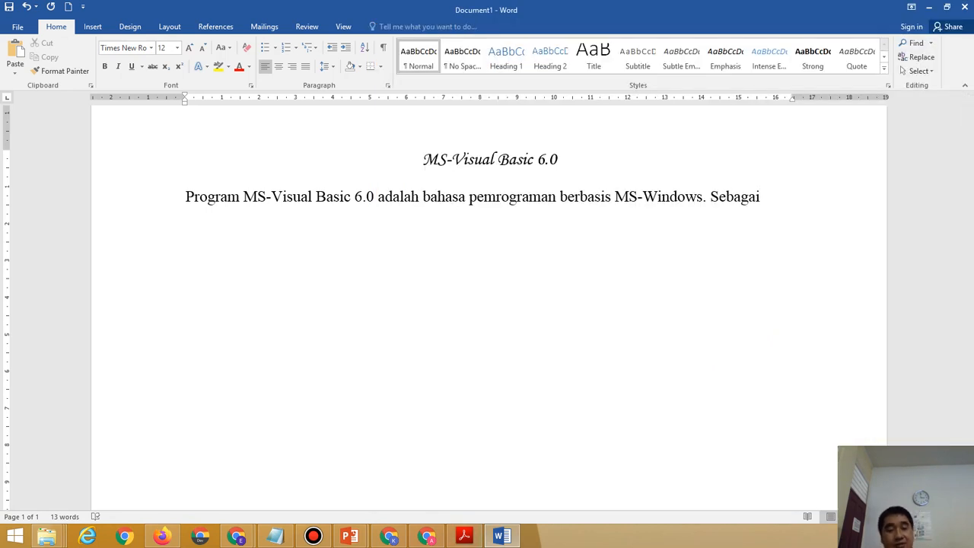
{"action": "type", "text": "bahas"}
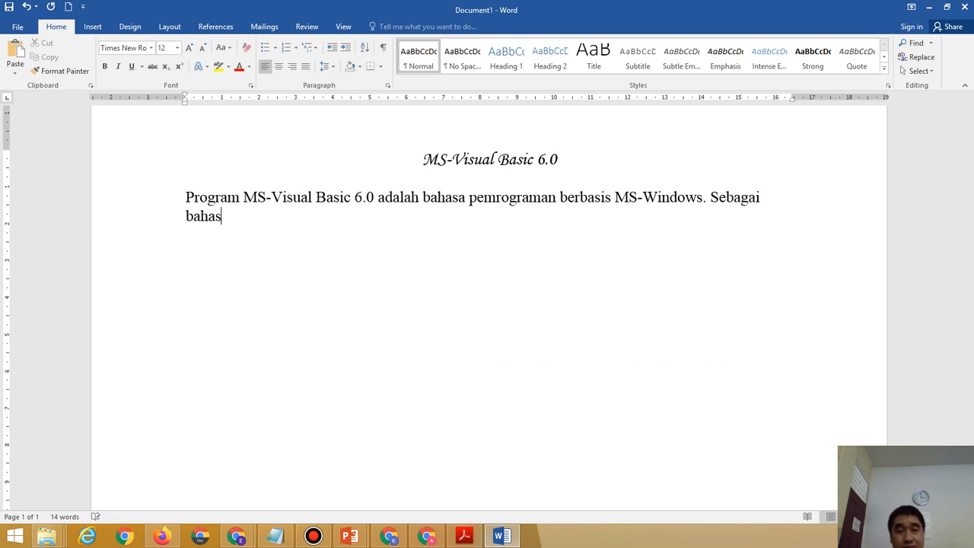
{"action": "type", "text": "a pemr"}
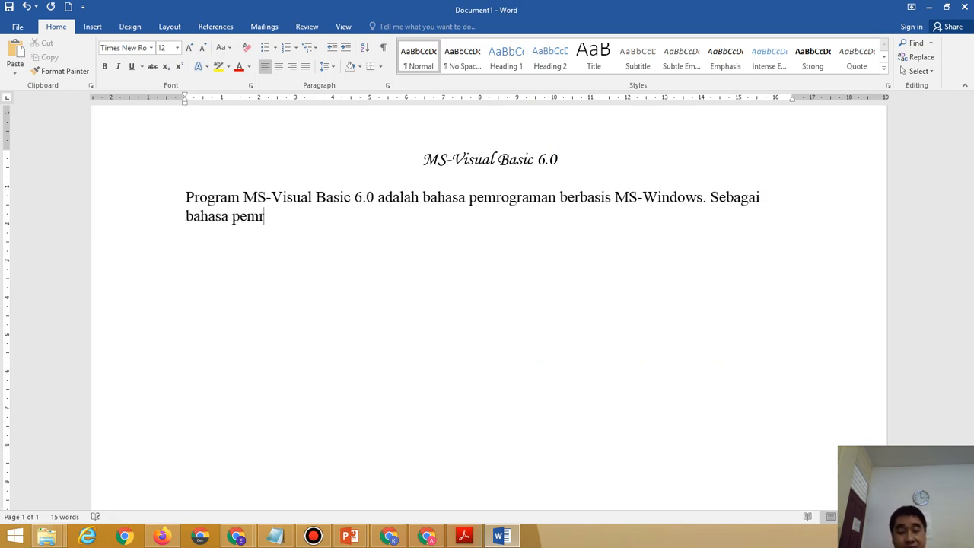
{"action": "type", "text": "ograman"}
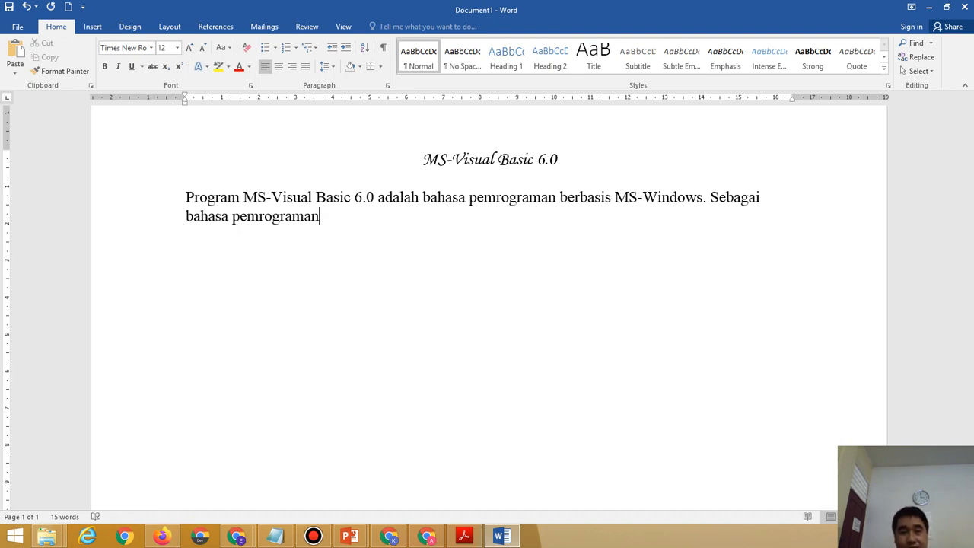
{"action": "type", "text": "yang mu"}
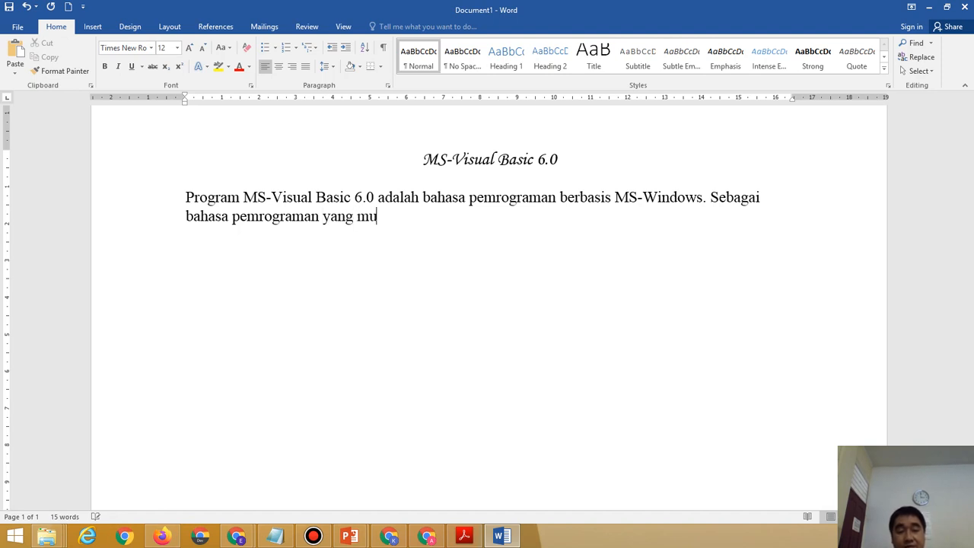
{"action": "type", "text": "takhir"}
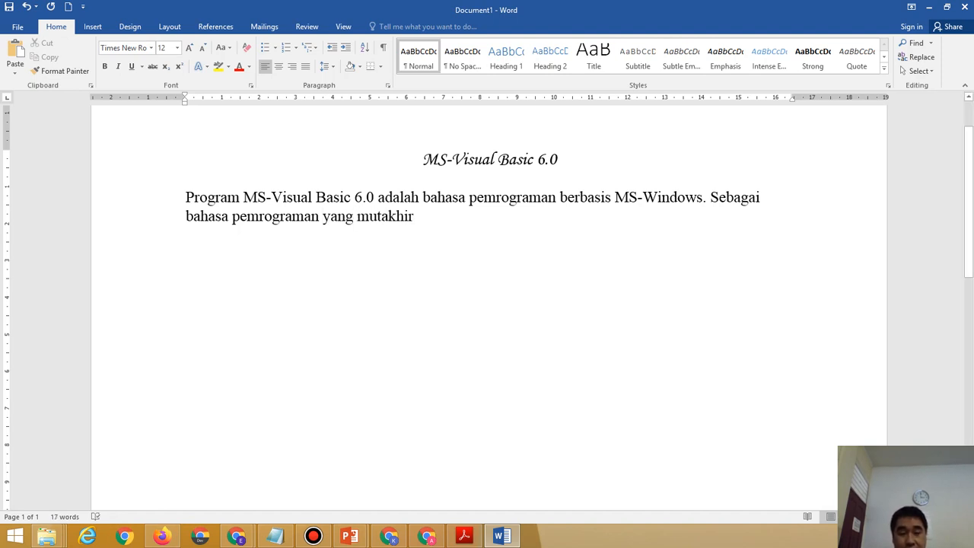
{"action": "type", "text": ","}
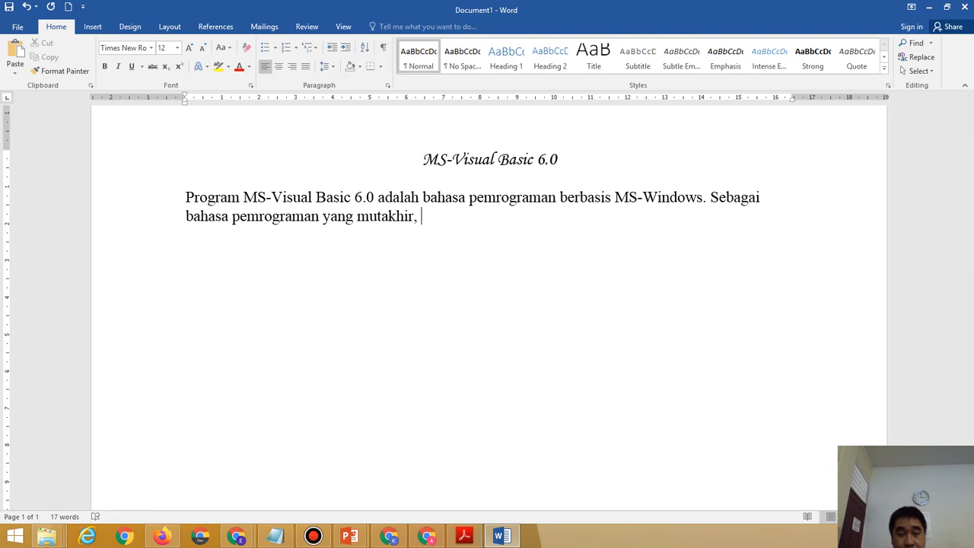
{"action": "key", "text": "alt+Tab"}
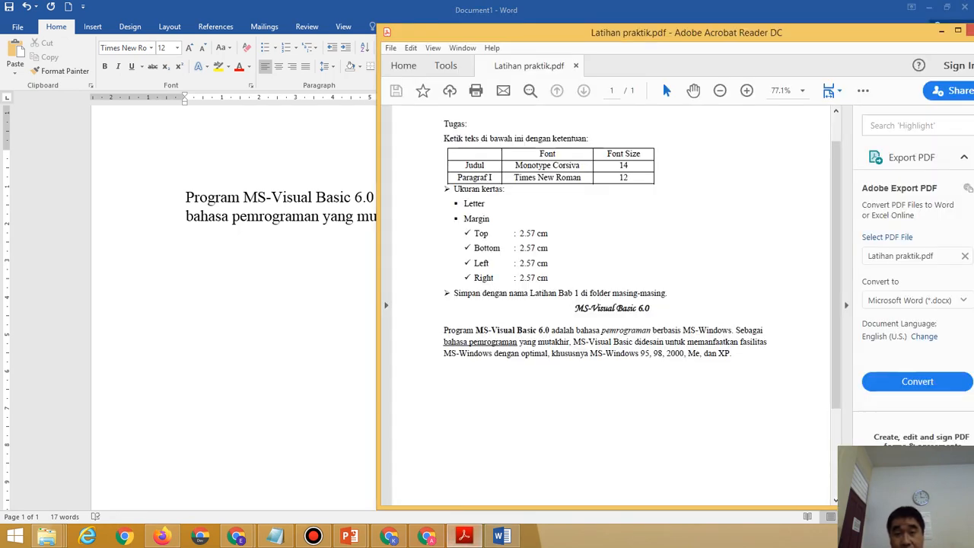
Type 'MS-Visual Basic didesain untuk memanfaatkan fasilitas MS-Windows dengan optimal.', removing a stray V.
{"action": "key", "text": "alt+Tab"}
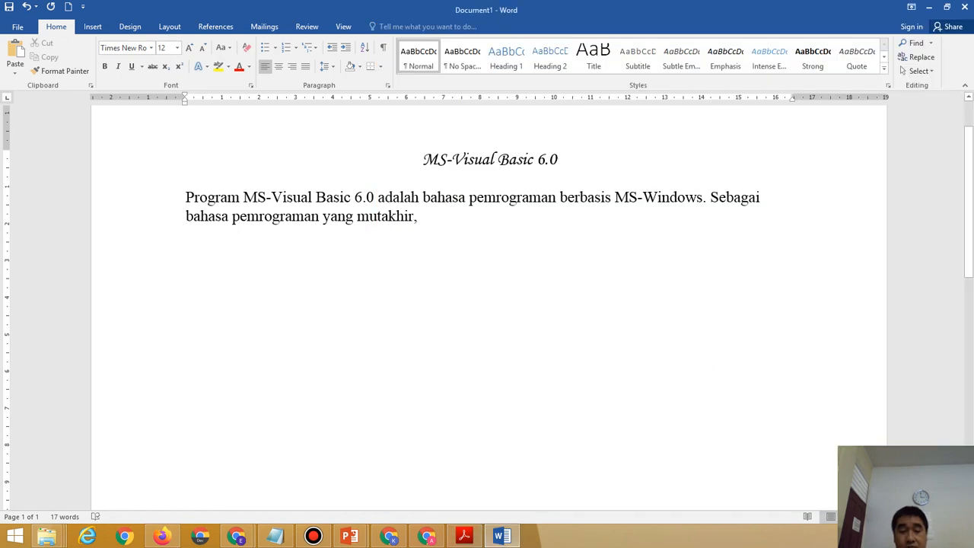
{"action": "type", "text": "MS-Visu"}
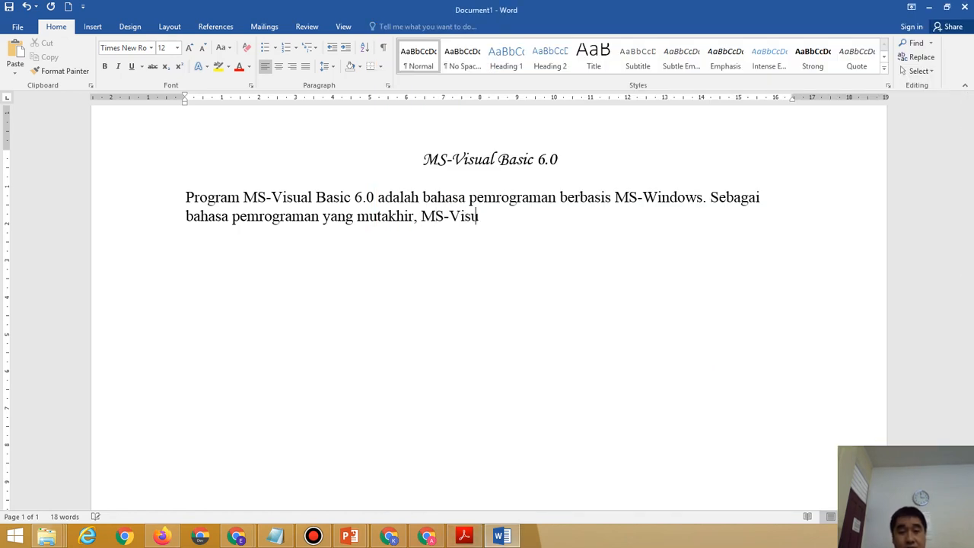
{"action": "type", "text": "al Basic d"}
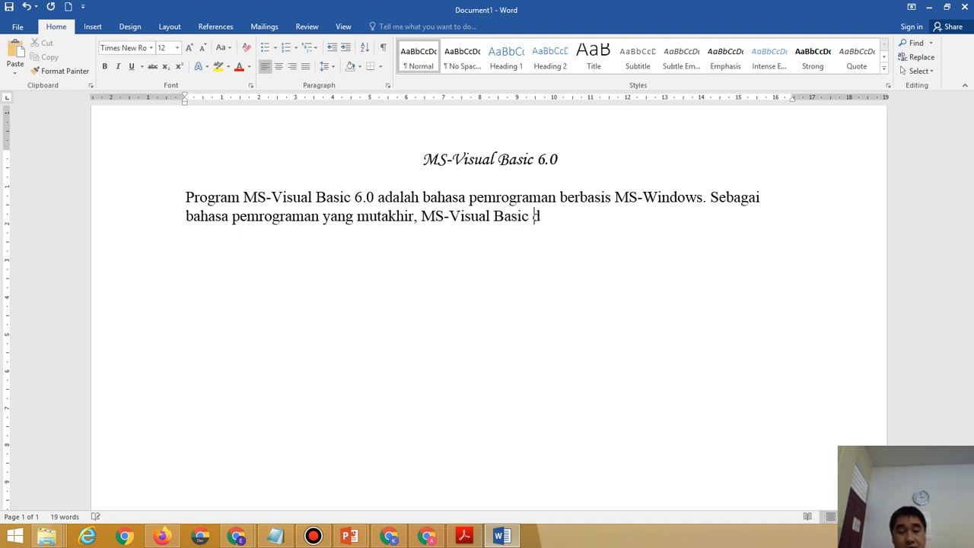
{"action": "type", "text": "idesain"}
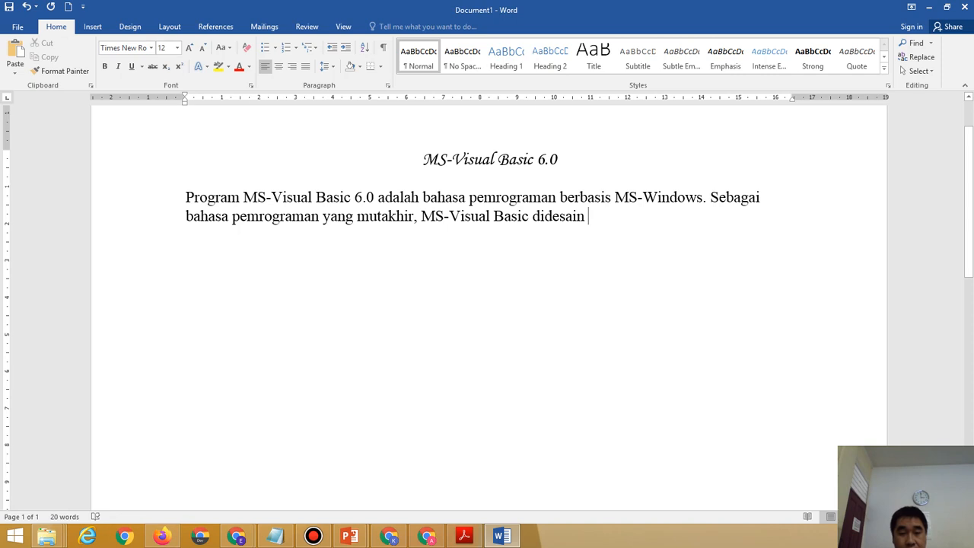
{"action": "left_click", "coordinate": [464, 536]}
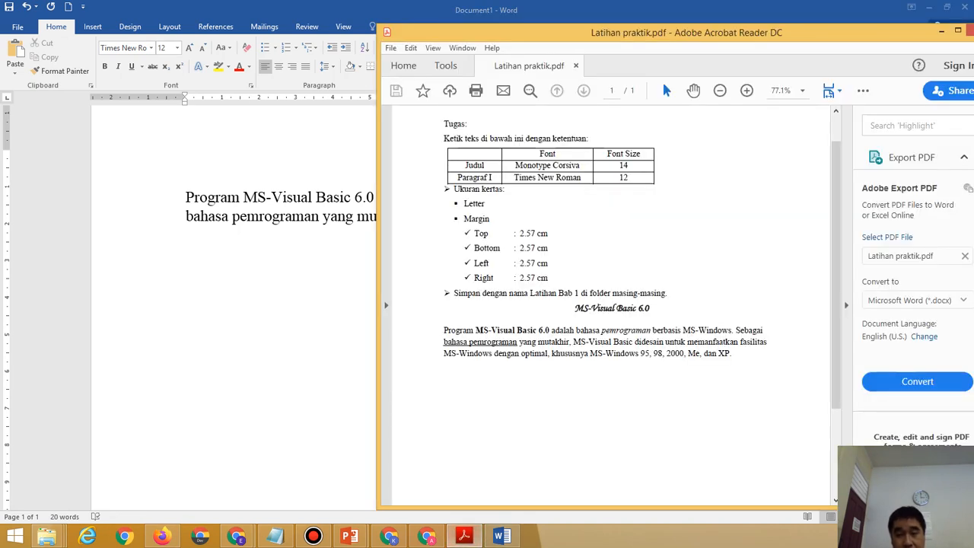
{"action": "key", "text": "alt+Tab"}
{"action": "type", "text": "un"}
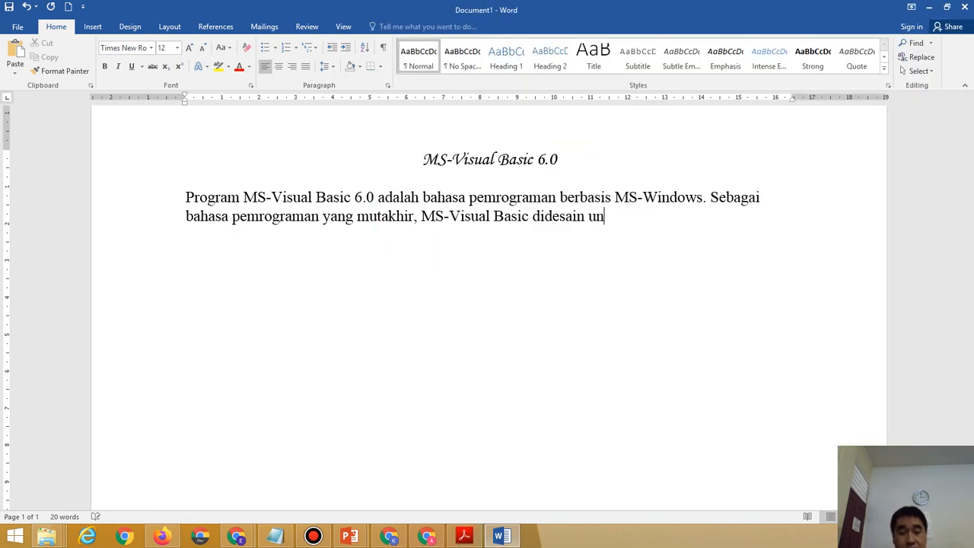
{"action": "type", "text": "tuk memanf"}
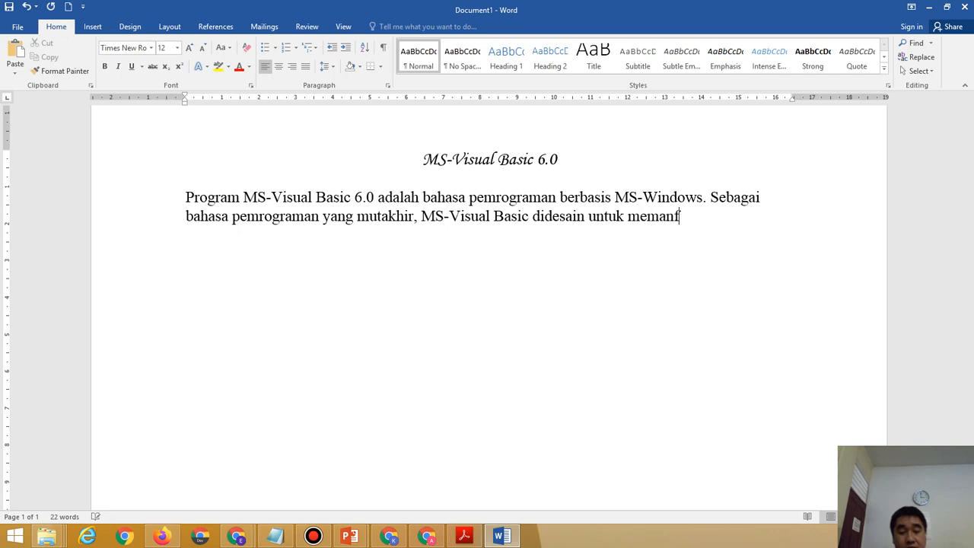
{"action": "type", "text": "aatkan fasilitas "}
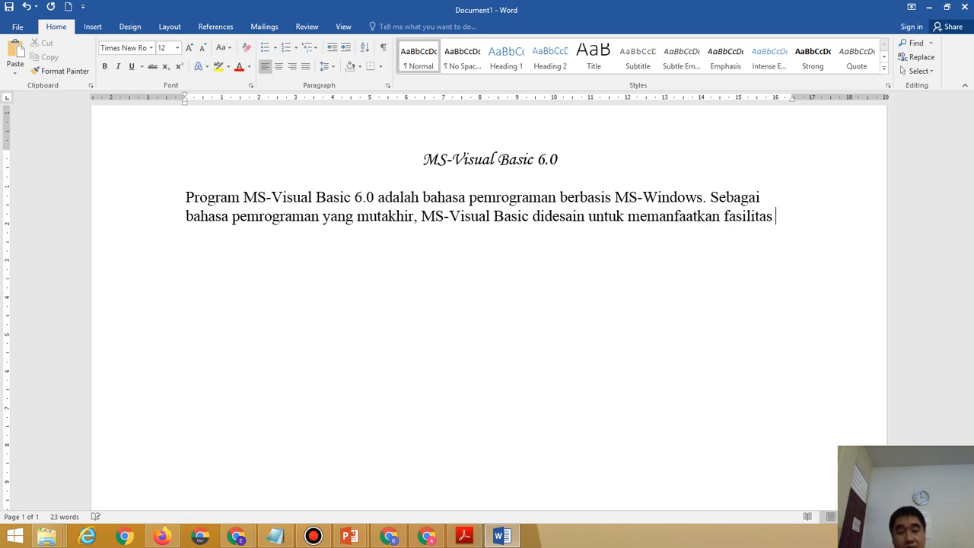
{"action": "type", "text": "MS-Wind"}
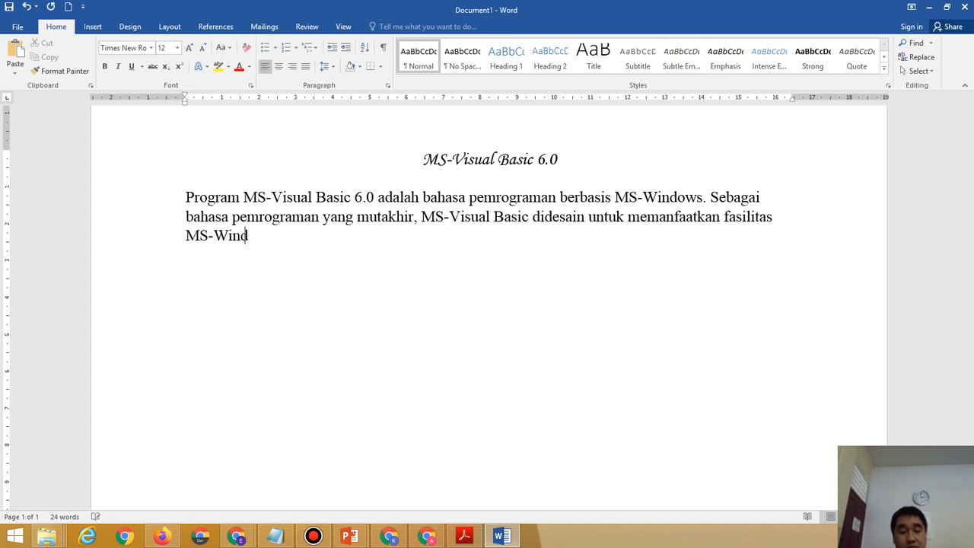
{"action": "type", "text": "ows denga"}
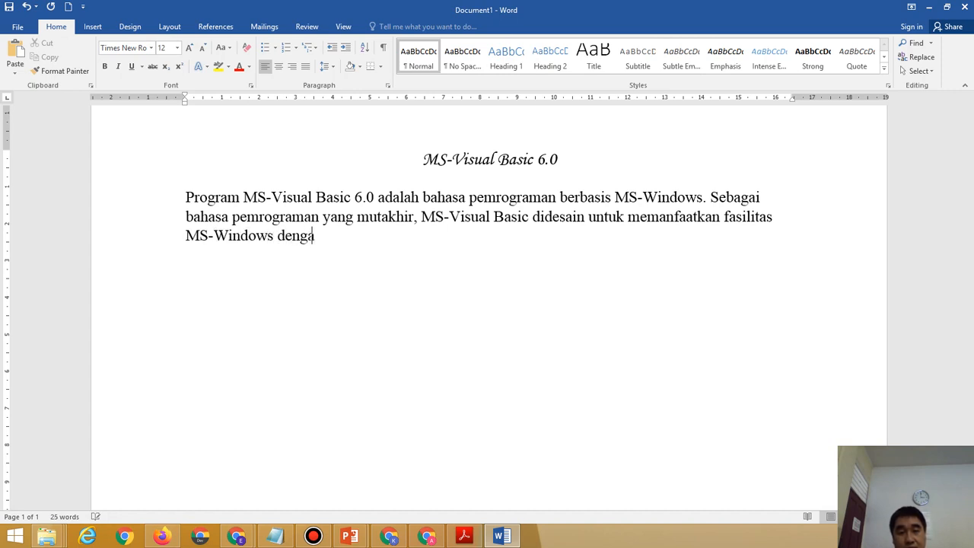
{"action": "type", "text": "n optimal"}
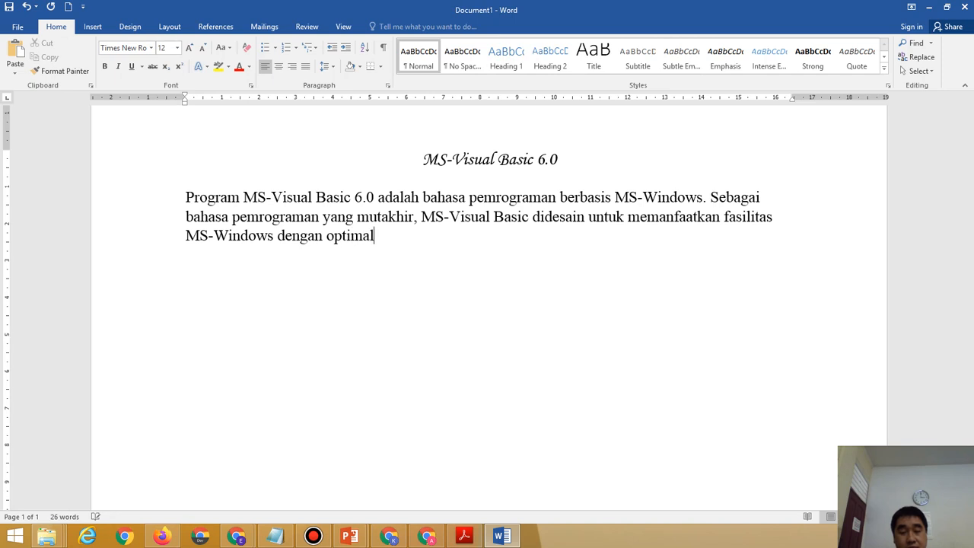
{"action": "type", "text": "."}
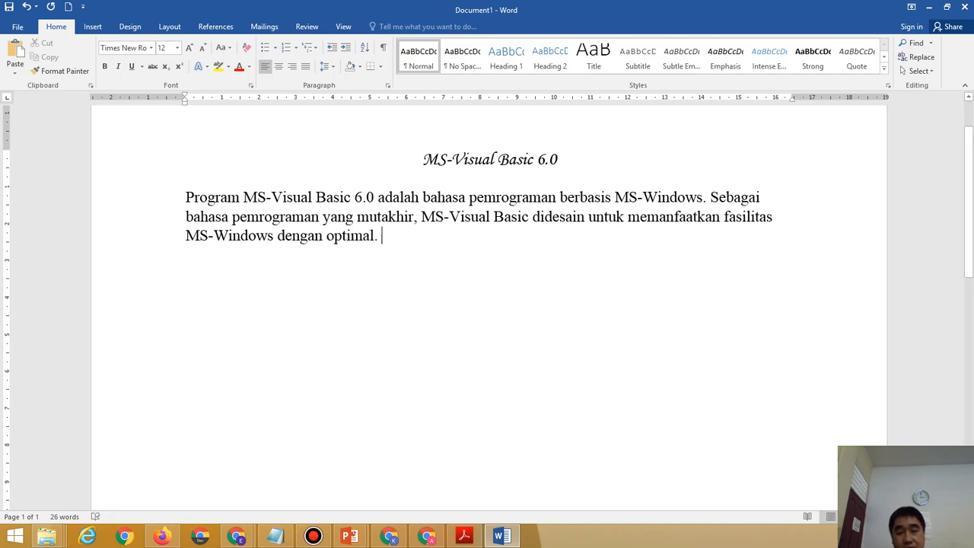
Replace the final period with ', khususnya MS-Windows 95, 98, 2000, Me, dan XP.'.
{"action": "left_click", "coordinate": [465, 536]}
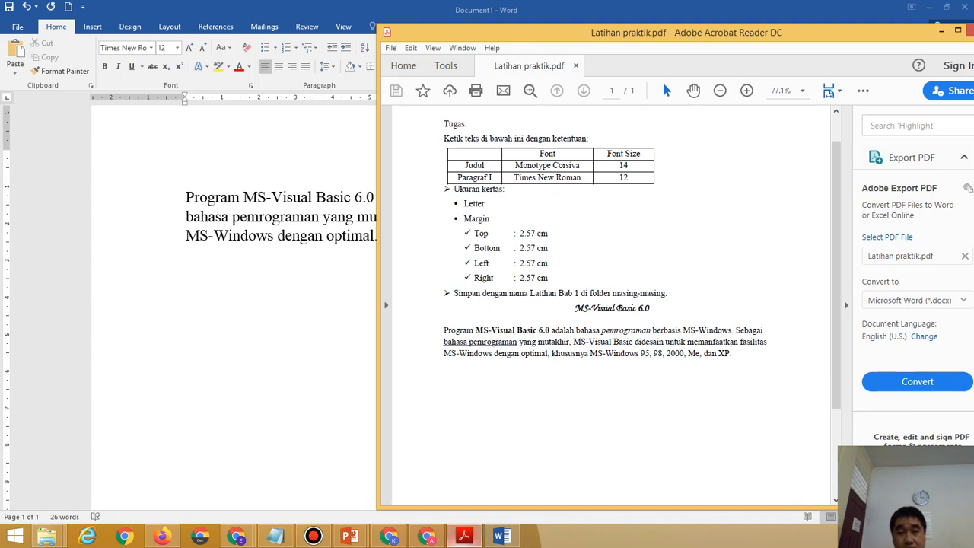
{"action": "key", "text": "alt+Tab"}
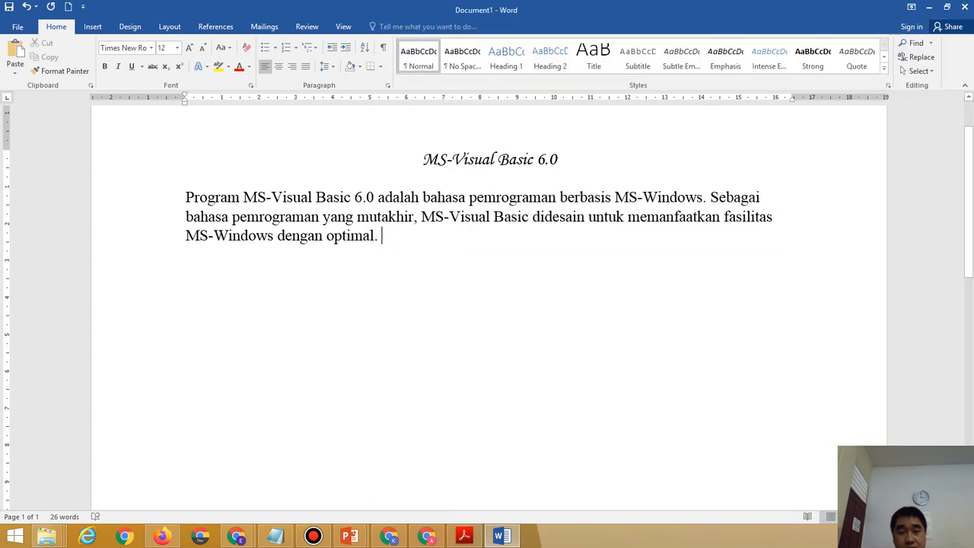
{"action": "key", "text": "BackSpace"}
{"action": "key", "text": "BackSpace"}
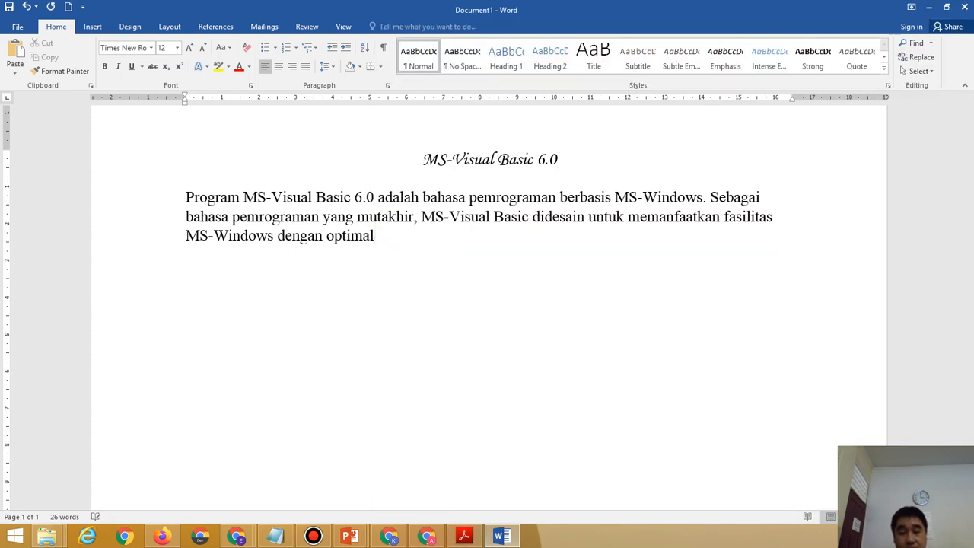
{"action": "type", "text": ", khusus"}
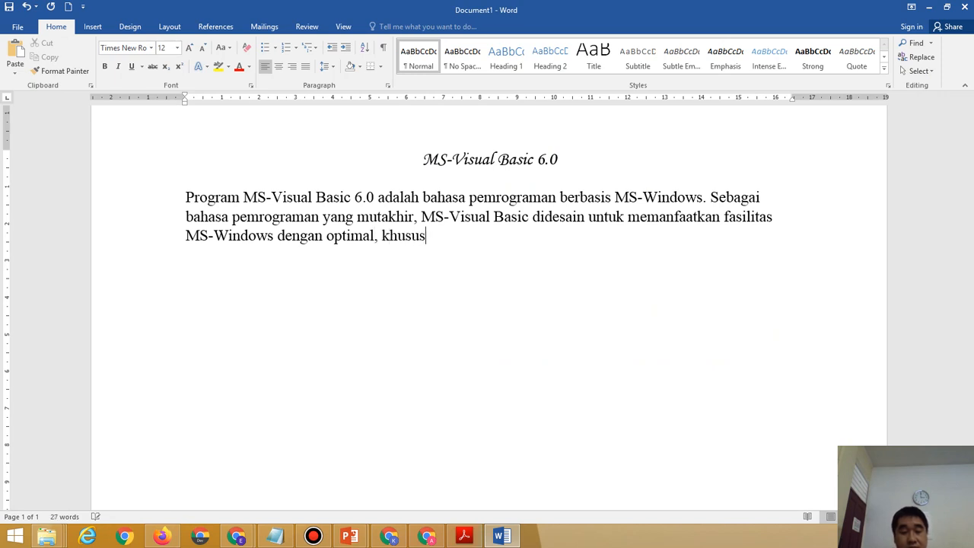
{"action": "type", "text": "nya MS-Windo"}
{"action": "type", "text": "ws "}
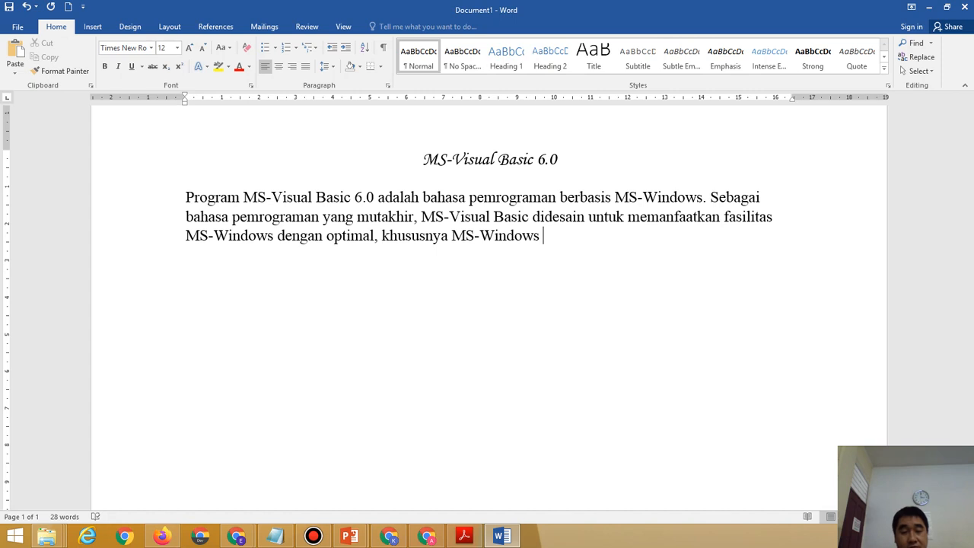
{"action": "type", "text": "95"}
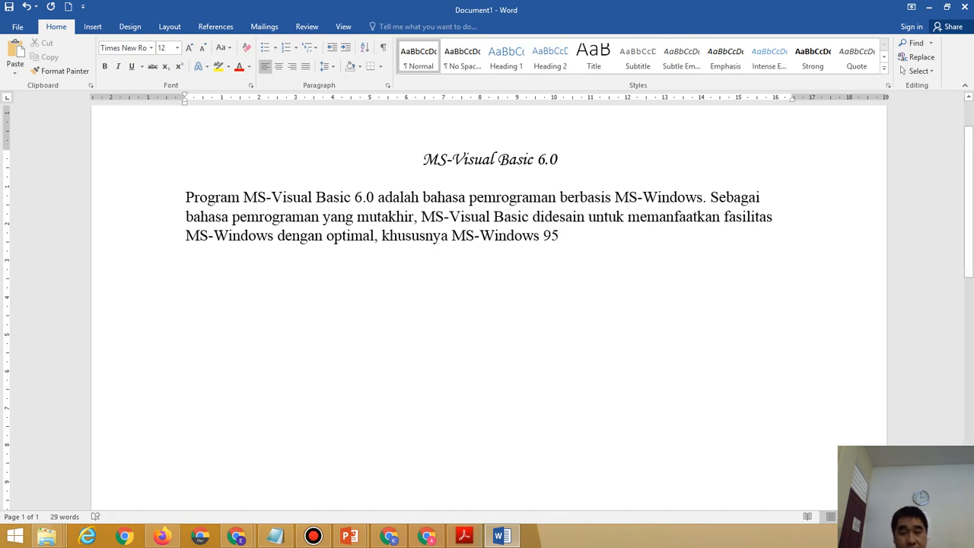
{"action": "key", "text": "alt+Tab"}
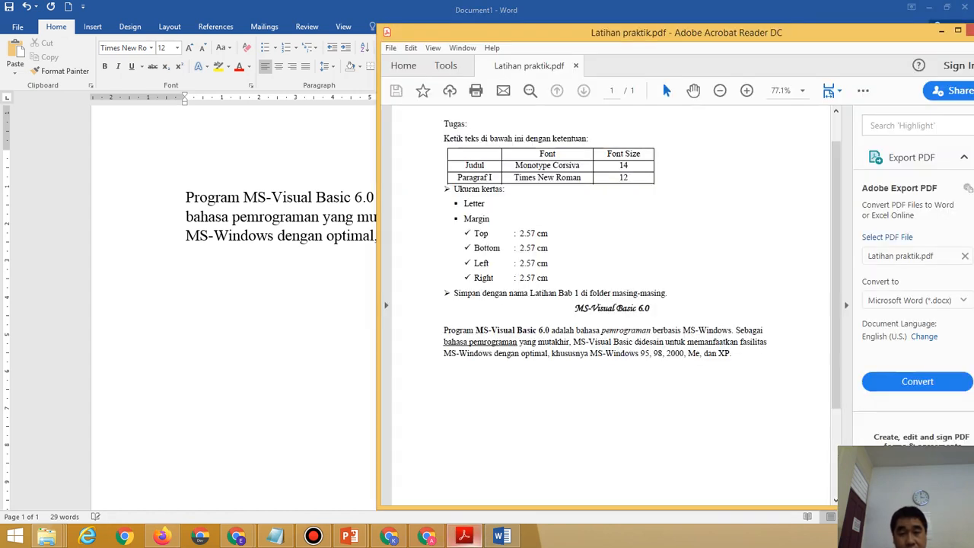
{"action": "key", "text": "alt+Tab"}
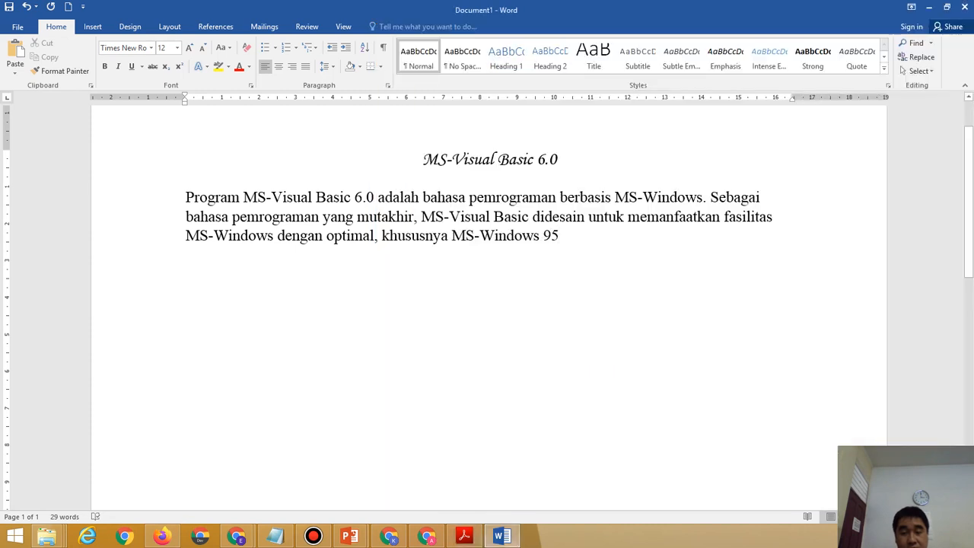
{"action": "type", "text": ", 98,"}
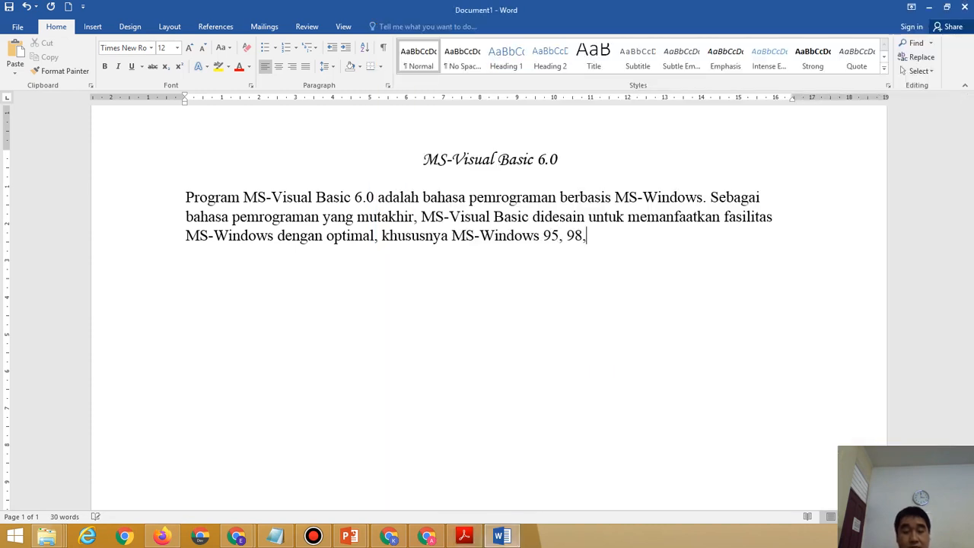
{"action": "type", "text": " 2000,"}
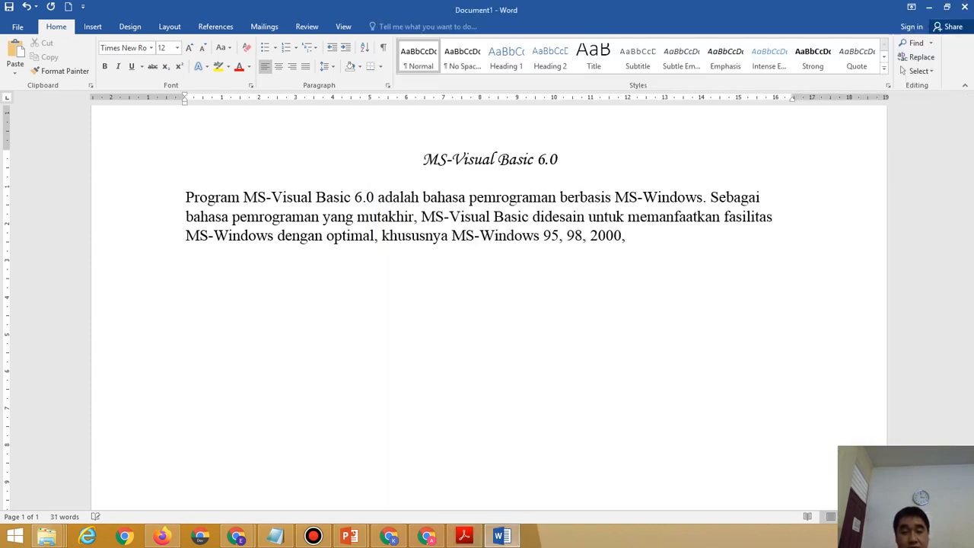
{"action": "type", "text": " Me,"}
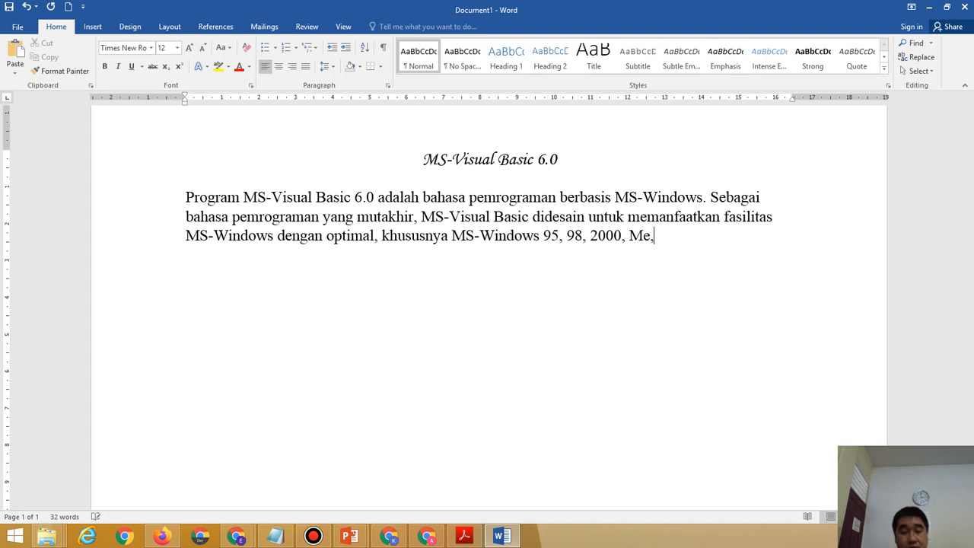
{"action": "type", "text": " dan XP."}
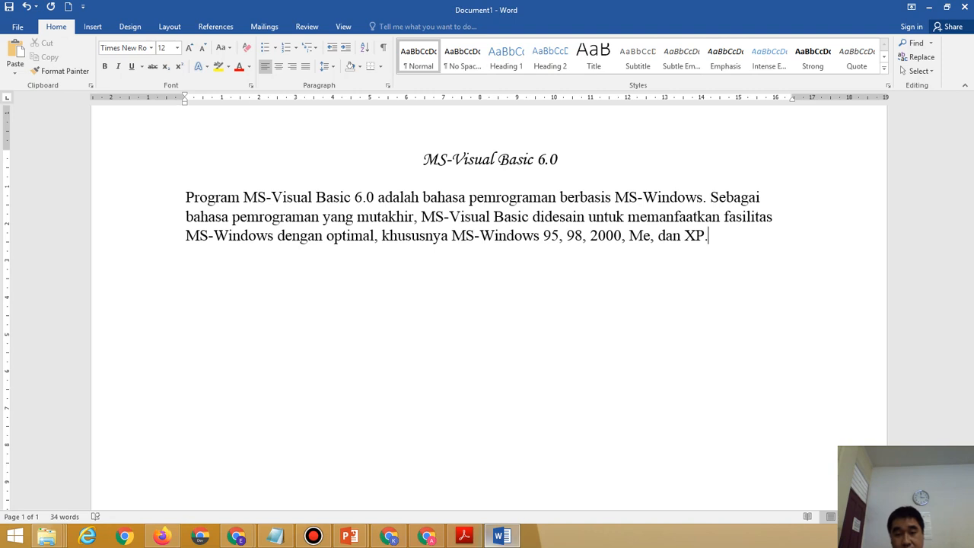
{"action": "left_click", "coordinate": [464, 537]}
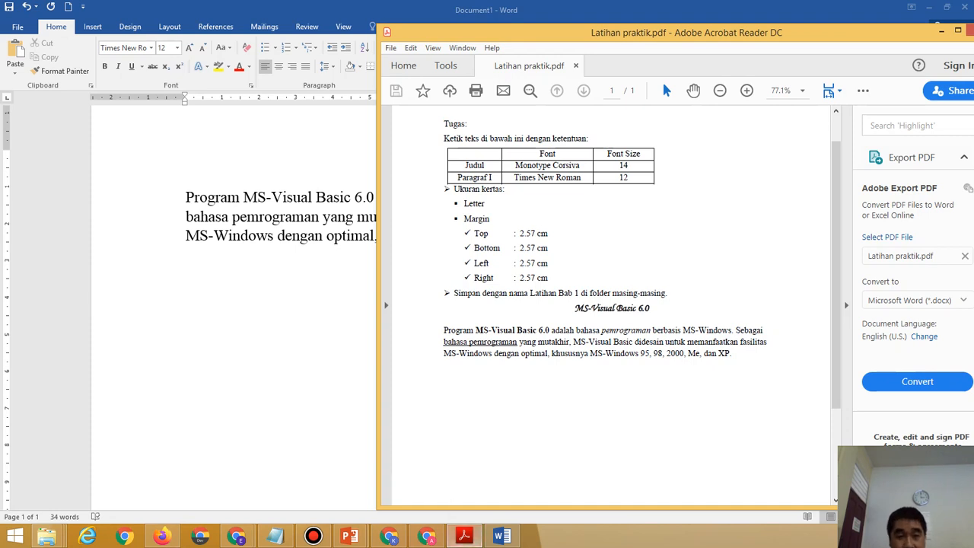
Compare the Word document with the exercise PDF, switching between the two windows.
{"action": "key", "text": "alt+Tab"}
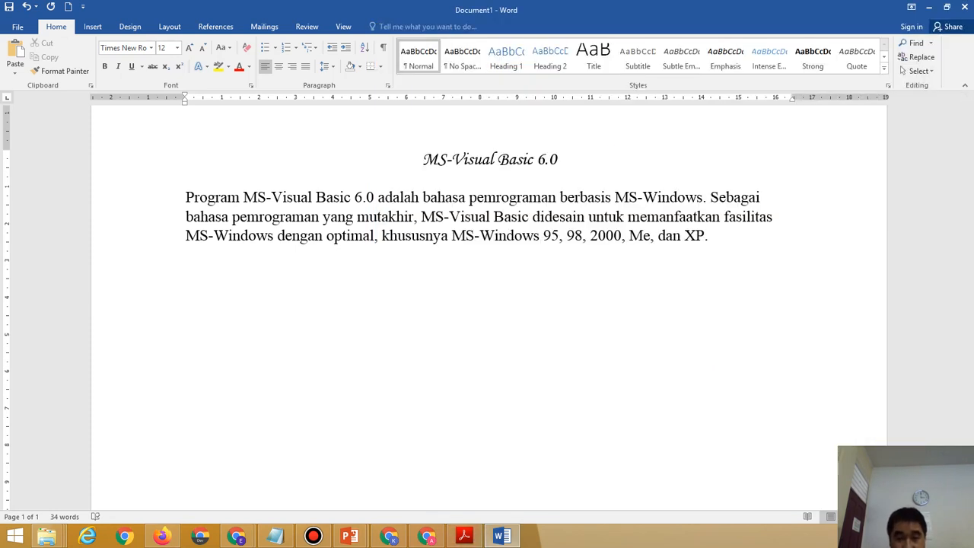
{"action": "key", "text": "alt+Tab"}
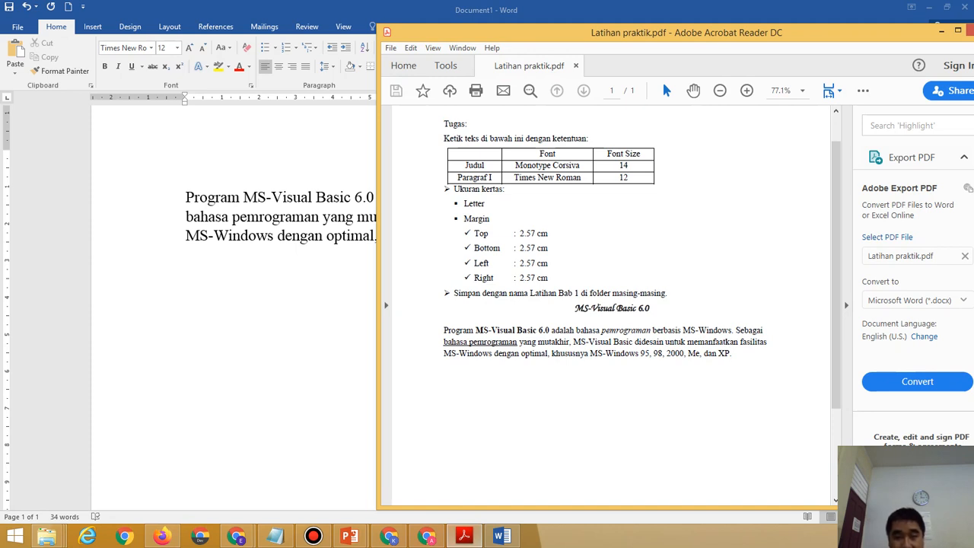
{"action": "key", "text": "alt+Tab"}
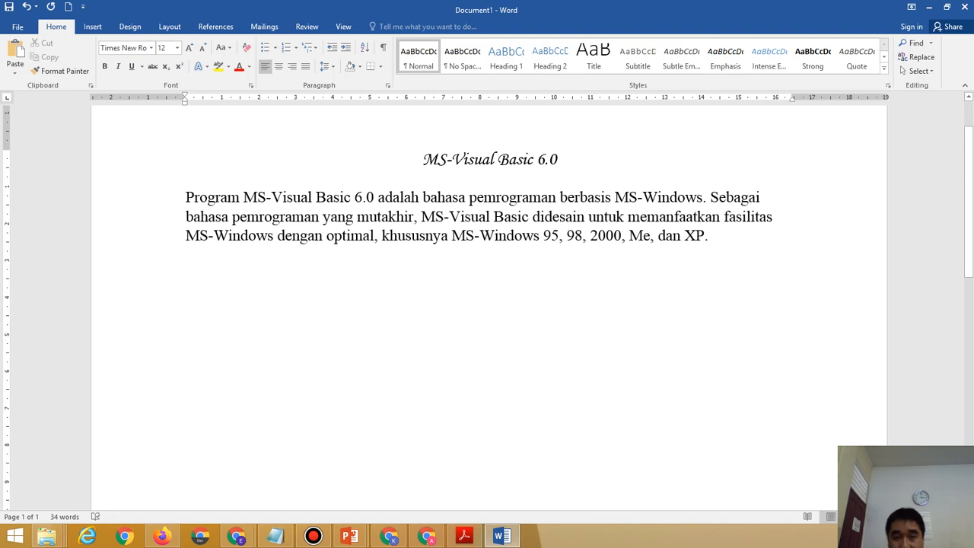
Select the title 'MS-Visual Basic 6.0', bold it, and compare with the exercise PDF.
{"action": "key", "text": "ctrl+Home"}
{"action": "key", "text": "shift+Right"}
{"action": "key", "text": "shift+Right"}
{"action": "key", "text": "shift+Right"}
{"action": "key", "text": "shift+Right"}
{"action": "key", "text": "shift+Right"}
{"action": "key", "text": "shift+Right"}
{"action": "key", "text": "shift+Right"}
{"action": "key", "text": "shift+Right"}
{"action": "key", "text": "shift+Right"}
{"action": "key", "text": "shift+Right"}
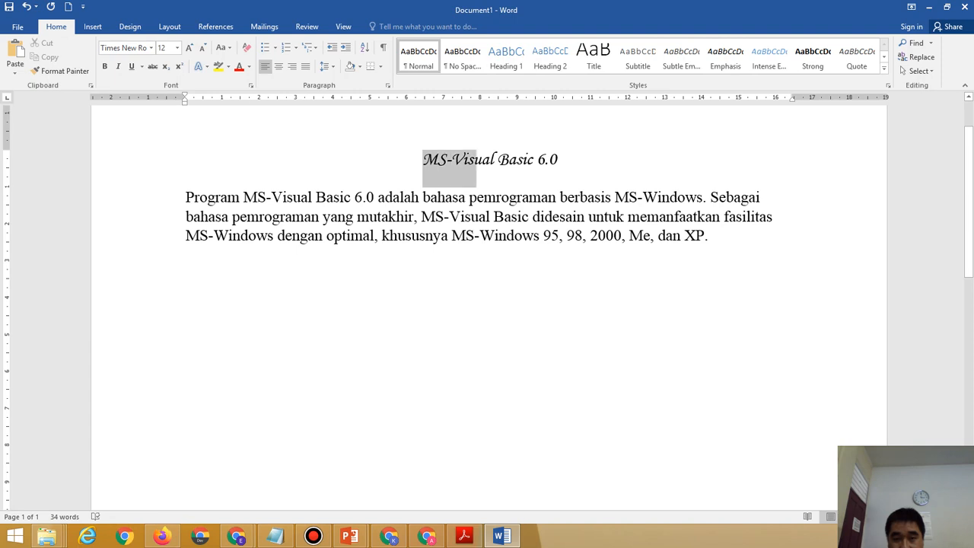
{"action": "key", "text": "ctrl+shift+Right"}
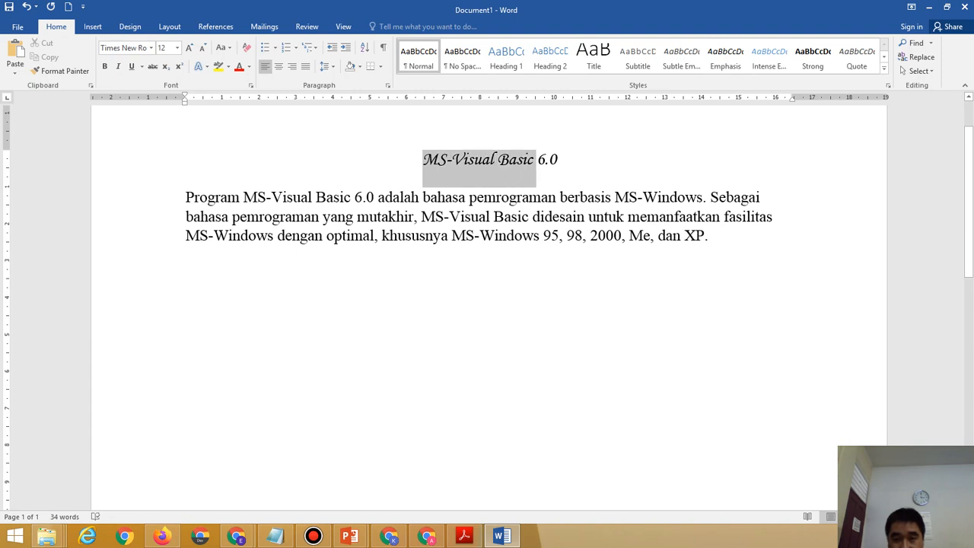
{"action": "key", "text": "shift+Right"}
{"action": "key", "text": "shift+Right"}
{"action": "key", "text": "shift+Right"}
{"action": "key", "text": "shift+Right"}
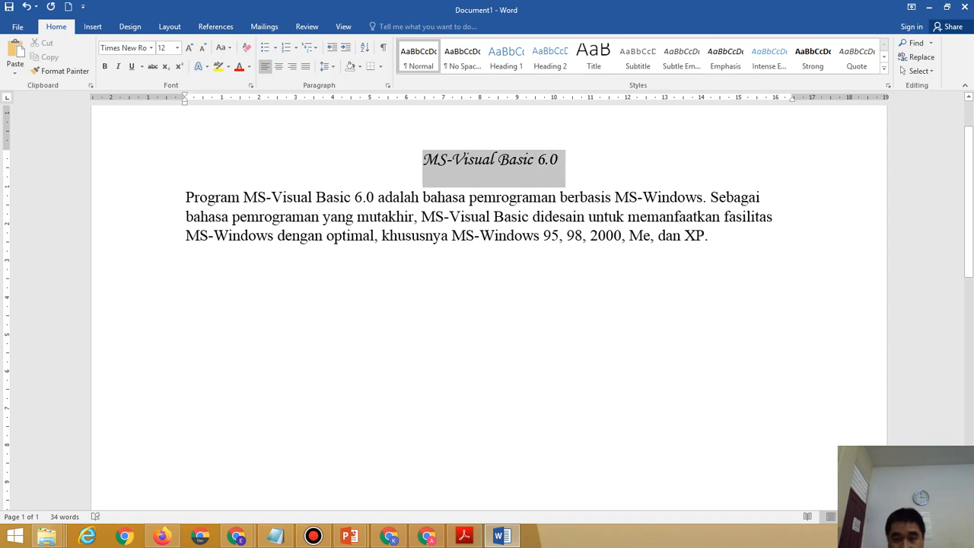
{"action": "key", "text": "shift+Left"}
{"action": "left_click_drag", "start_coordinate": [557, 162], "coordinate": [557, 161]}
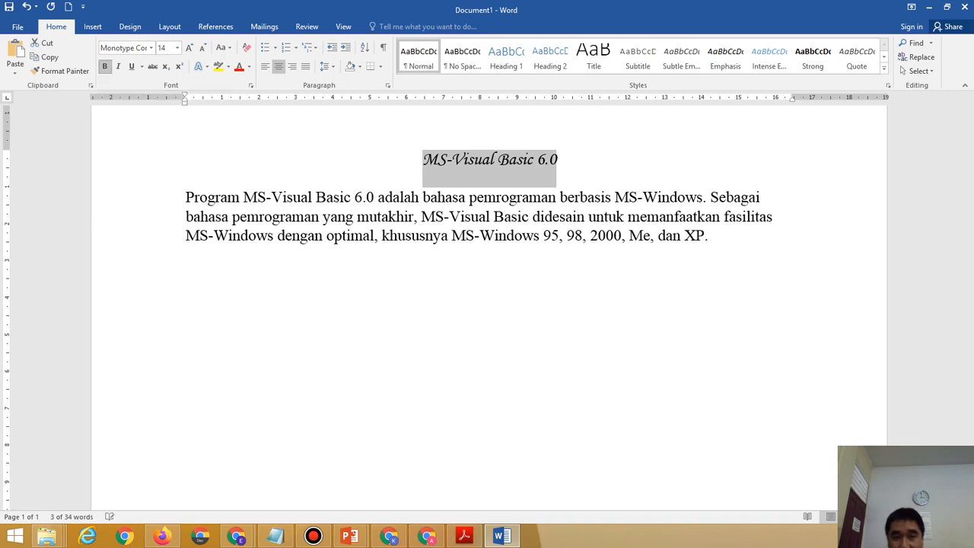
{"action": "left_click", "coordinate": [105, 66]}
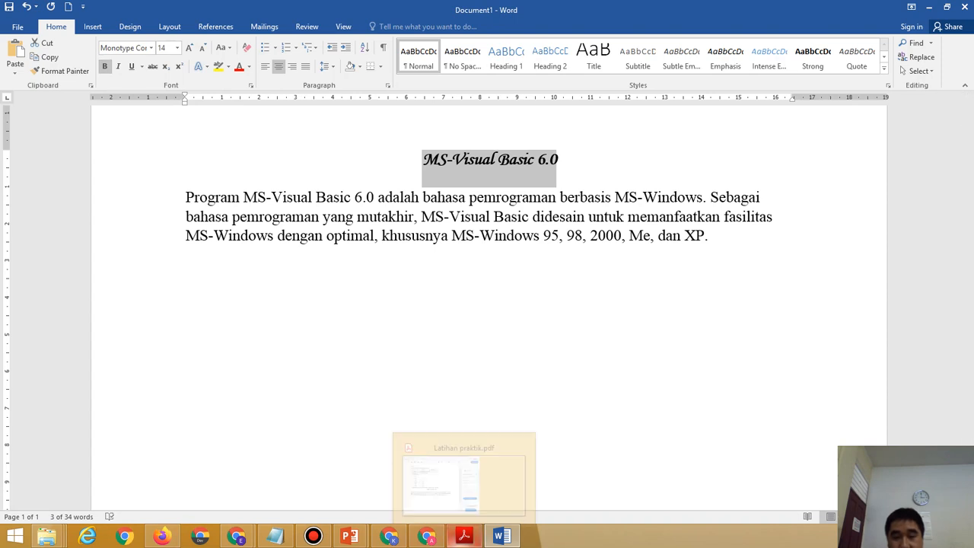
{"action": "left_click", "coordinate": [464, 537]}
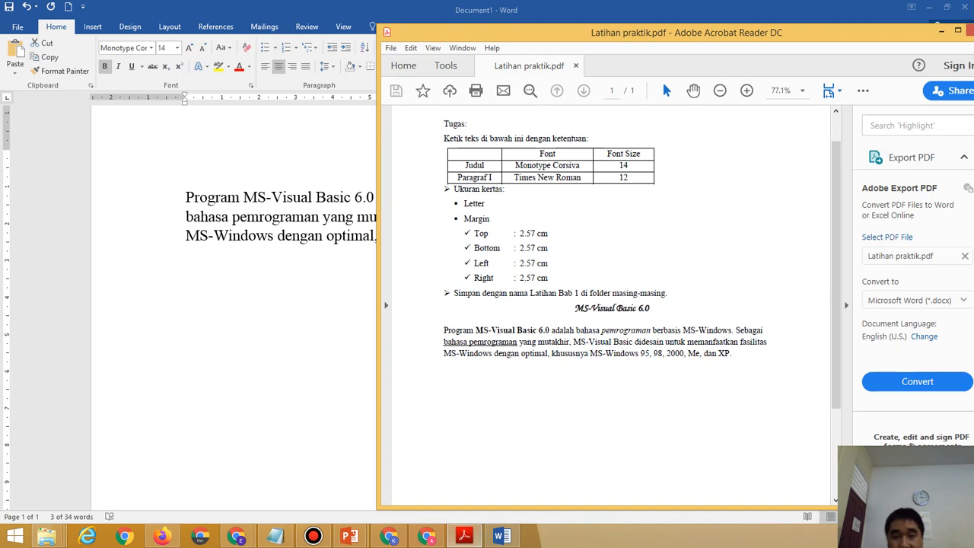
{"action": "key", "text": "alt+Tab"}
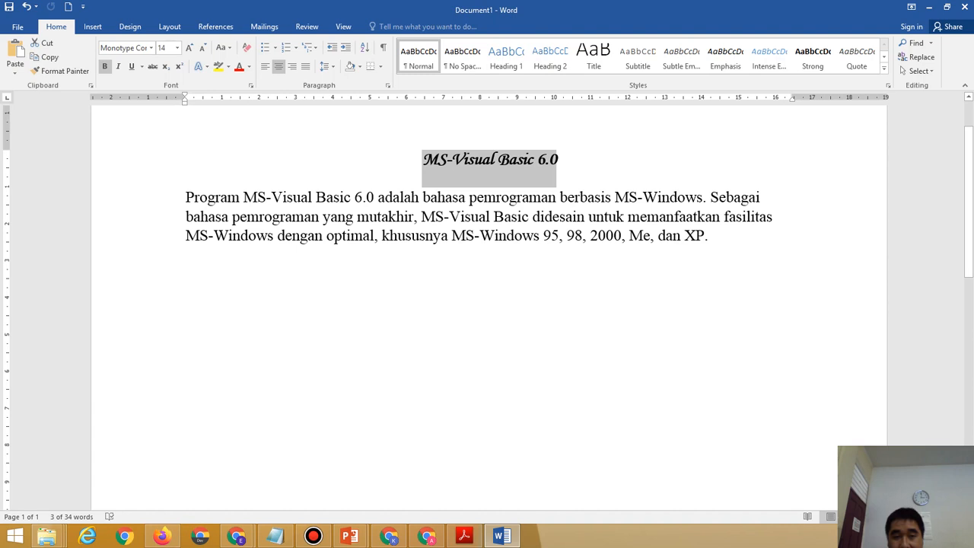
Bold 'MS-Visual Basic 6.0' after 'Program' in line one and compare with the PDF.
{"action": "left_click_drag", "start_coordinate": [244, 198], "coordinate": [378, 198]}
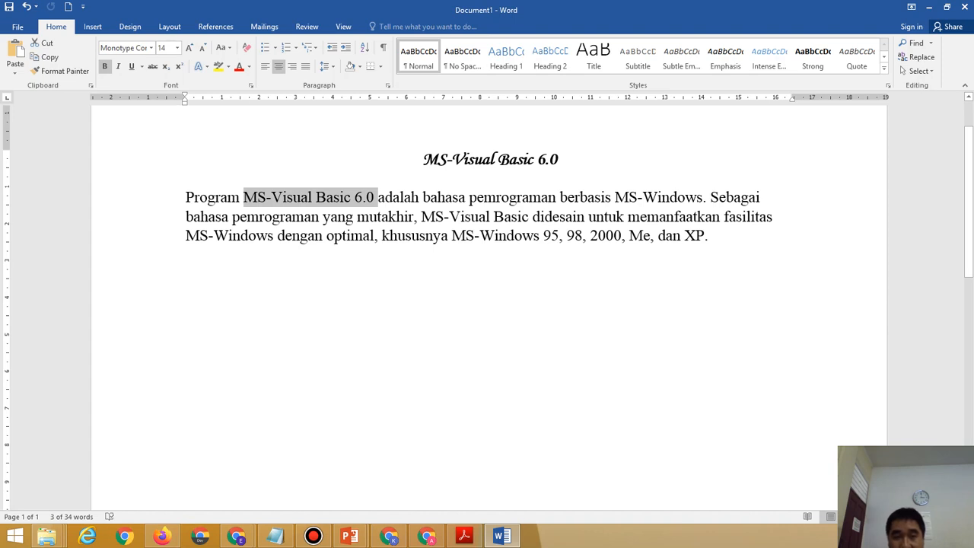
{"action": "left_click_drag", "start_coordinate": [377, 198], "coordinate": [374, 197]}
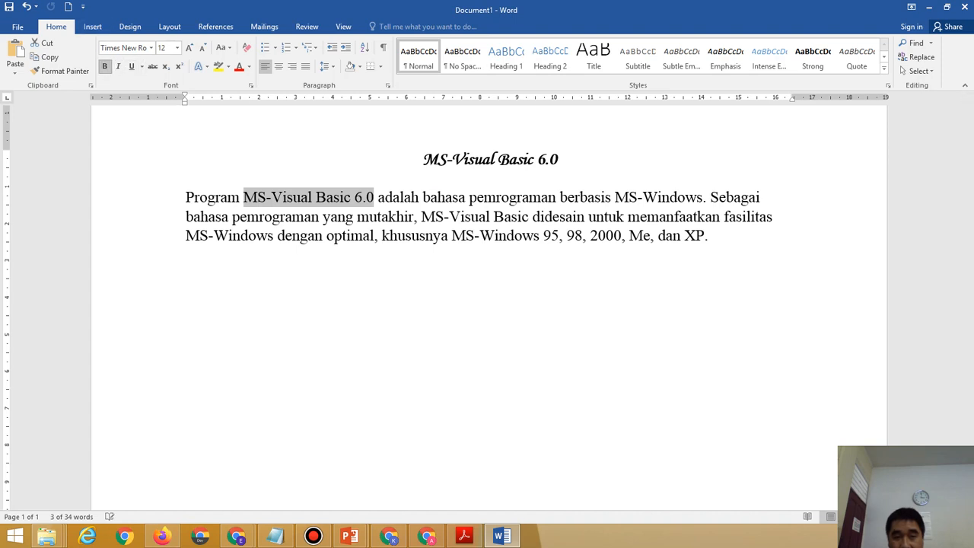
{"action": "left_click", "coordinate": [105, 66]}
{"action": "left_click", "coordinate": [463, 536]}
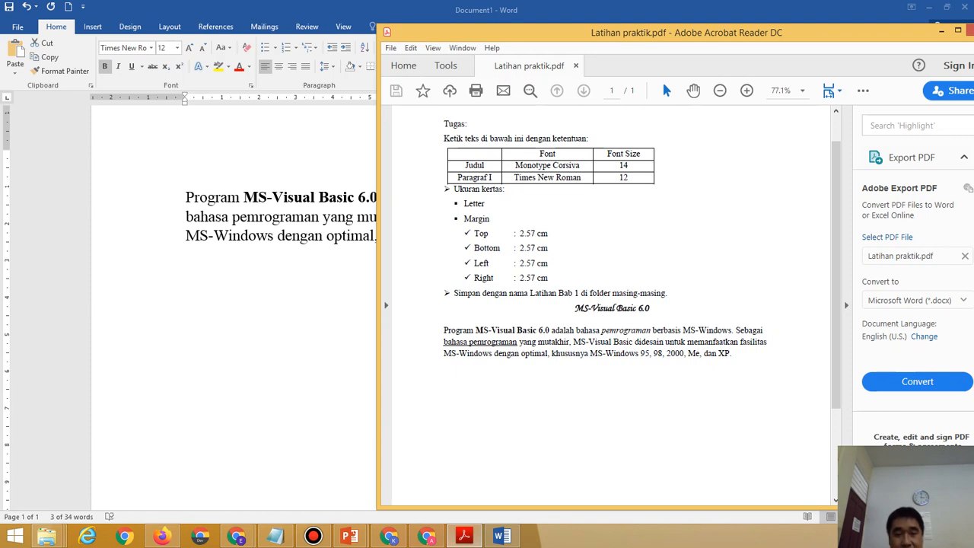
{"action": "key", "text": "alt+Tab"}
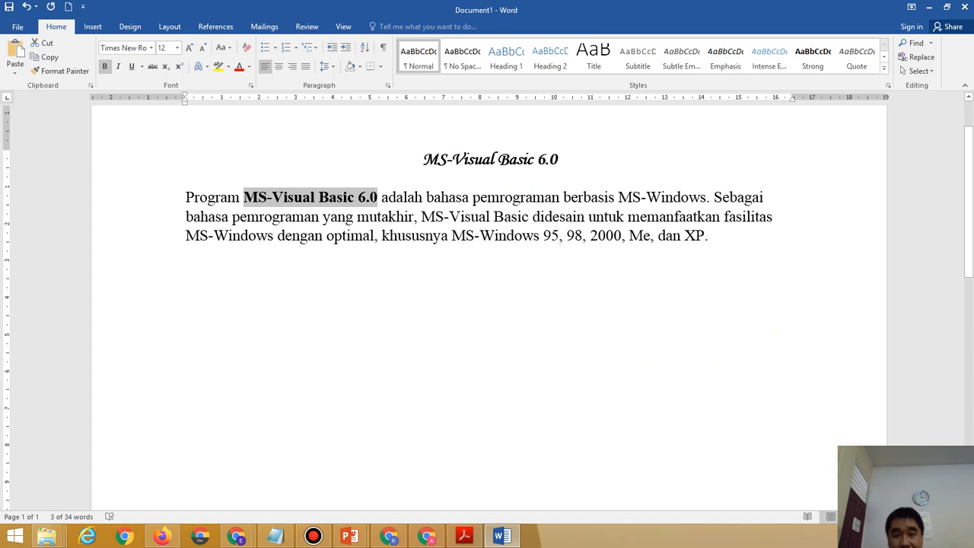
Italicize 'pemrograman' in the paragraph's first line and compare it with the reference PDF.
{"action": "left_click_drag", "start_coordinate": [472, 198], "coordinate": [560, 197]}
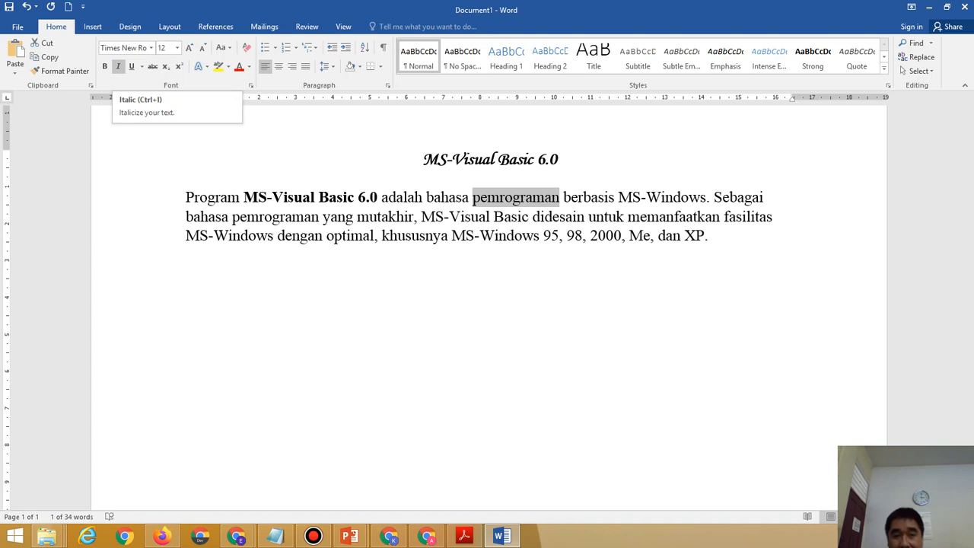
{"action": "left_click", "coordinate": [118, 66]}
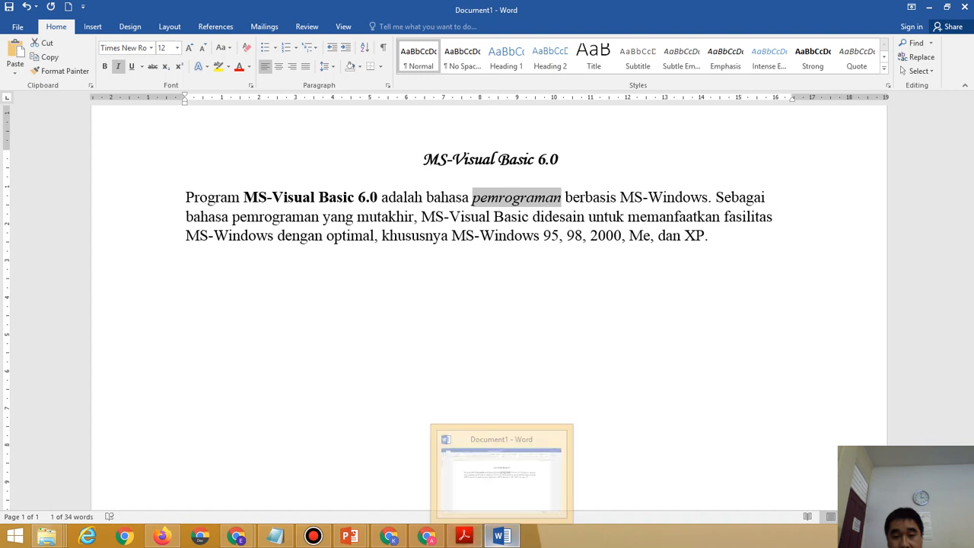
{"action": "left_click", "coordinate": [464, 536]}
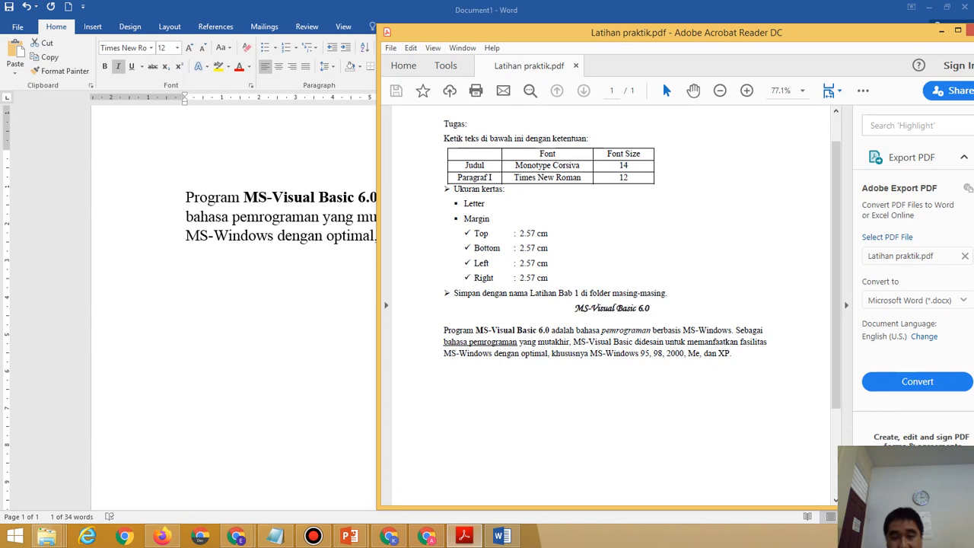
{"action": "key", "text": "alt+Tab"}
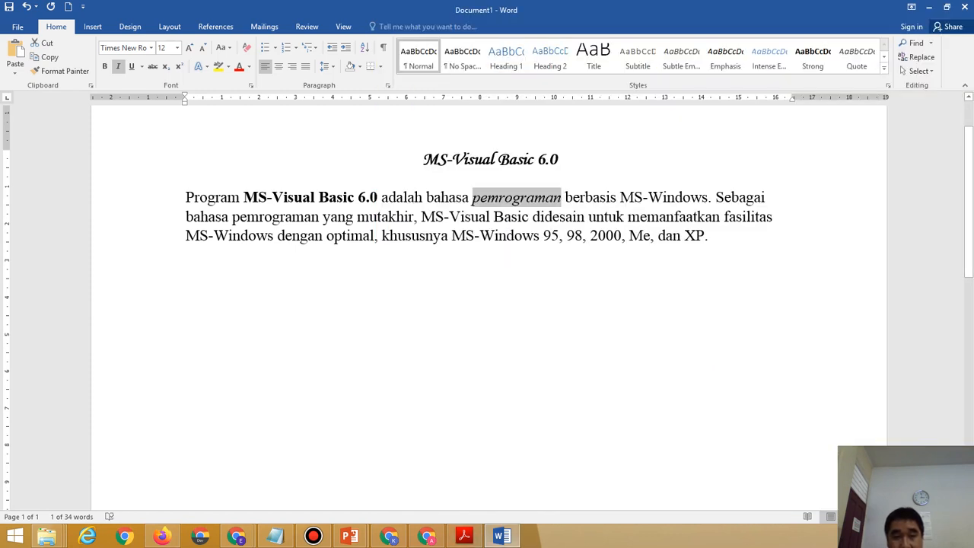
{"action": "left_click", "coordinate": [214, 236]}
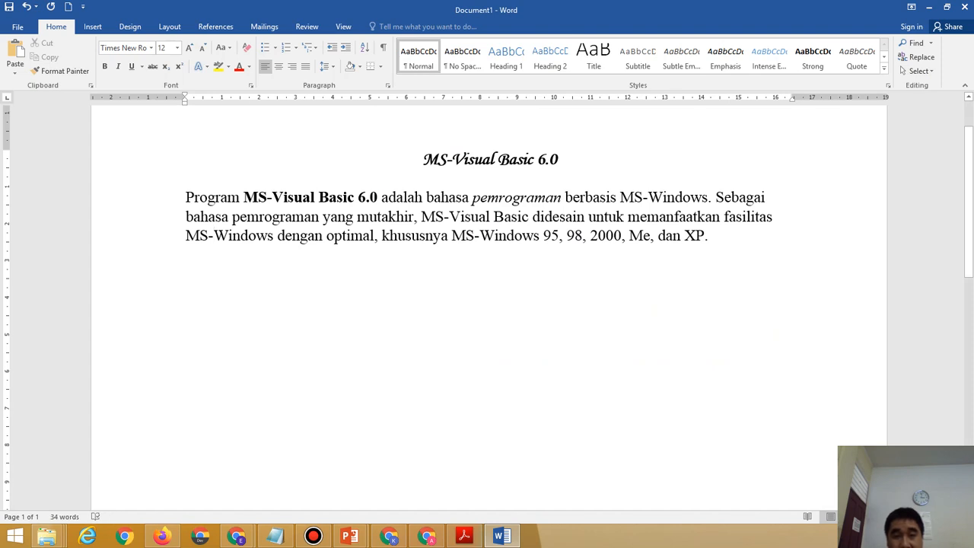
Underline 'bahasa pemrograman' at the start of the second line and check it against the PDF.
{"action": "left_click_drag", "start_coordinate": [186, 217], "coordinate": [318, 217]}
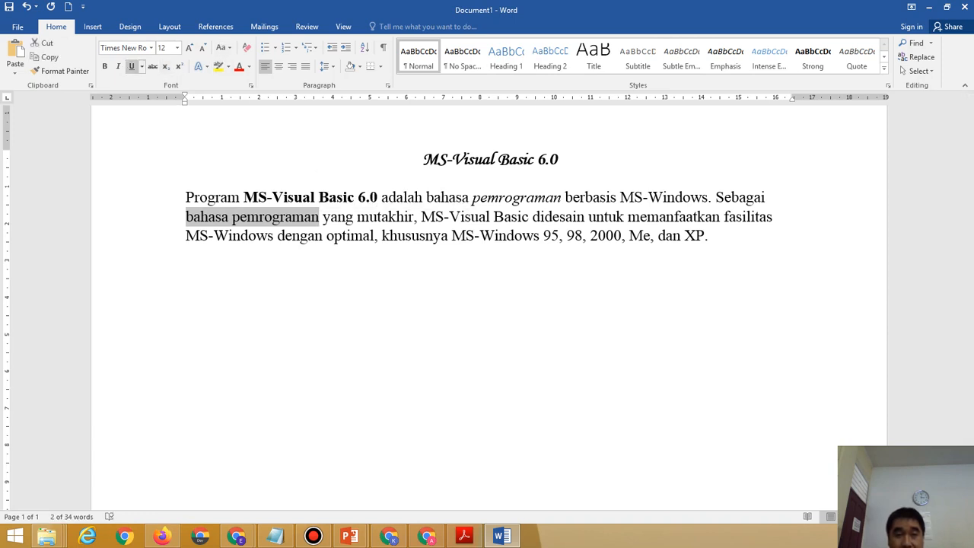
{"action": "left_click", "coordinate": [131, 67]}
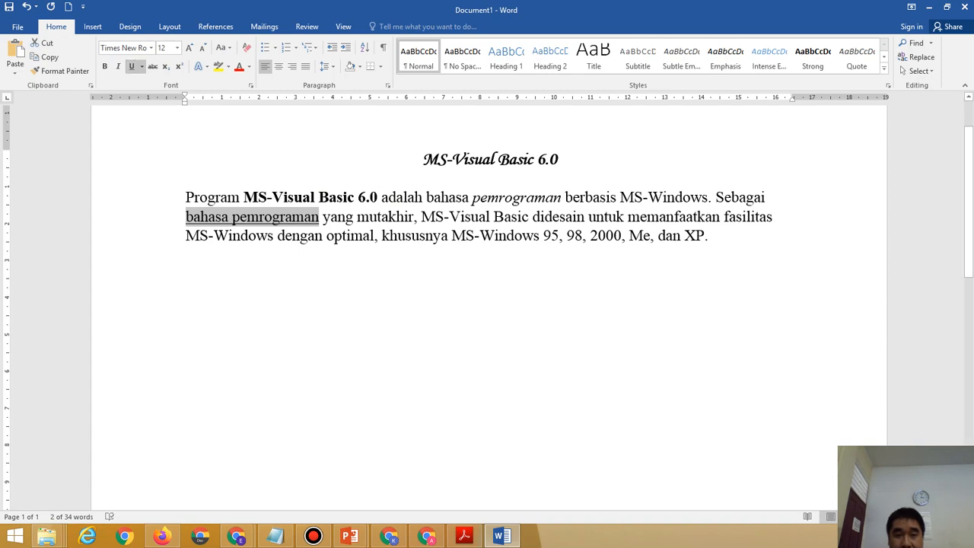
{"action": "left_click", "coordinate": [709, 236]}
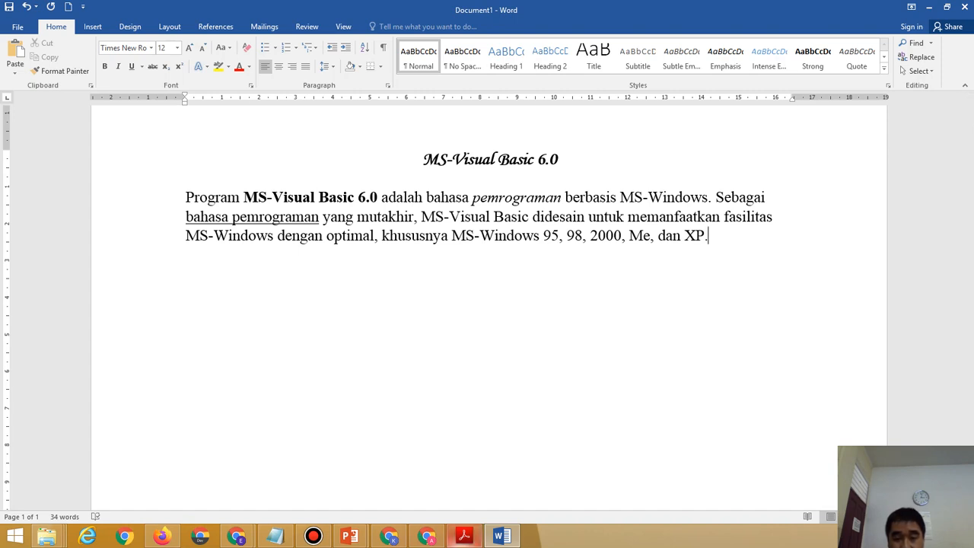
{"action": "mouse_move", "coordinate": [463, 537]}
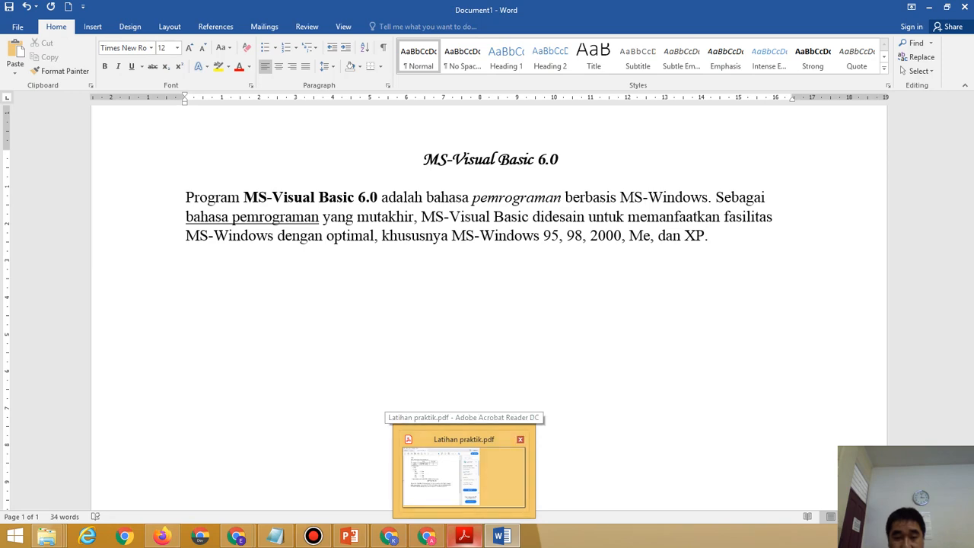
{"action": "mouse_move", "coordinate": [464, 475]}
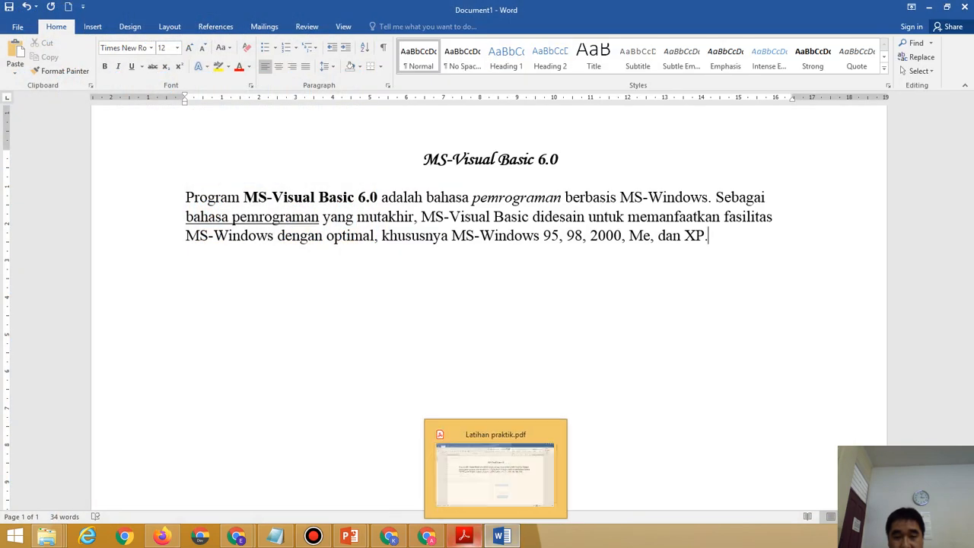
{"action": "left_click", "coordinate": [495, 468]}
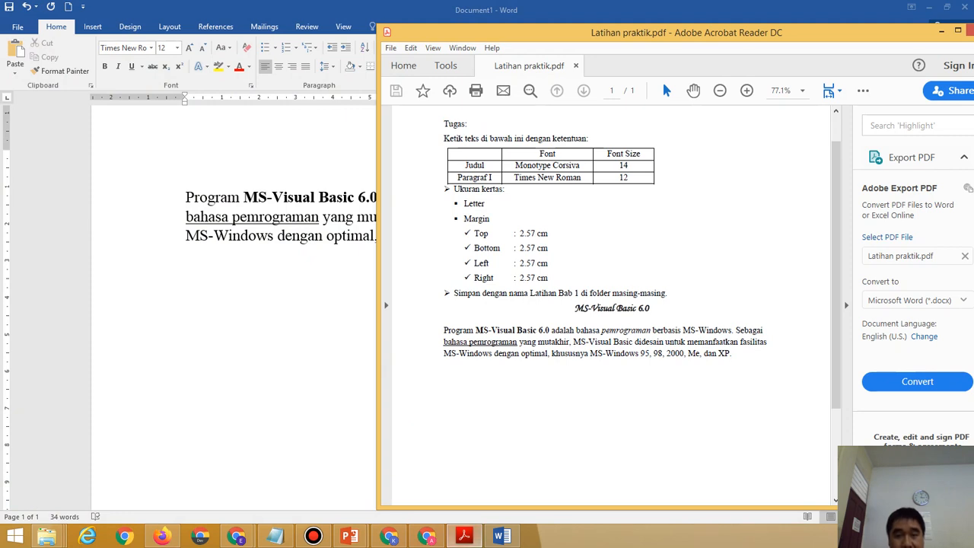
{"action": "key", "text": "alt+Tab"}
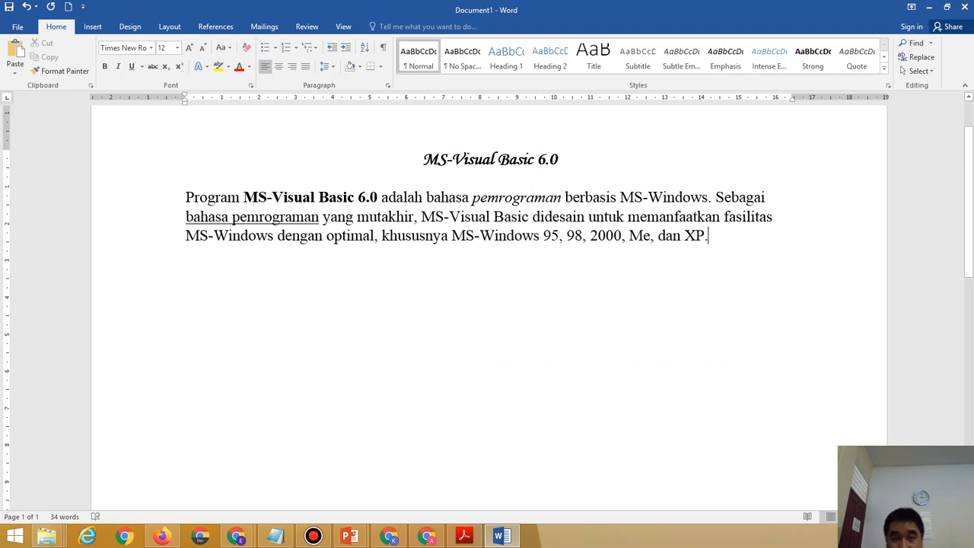
Make 'MS-Visual Basic' on the second line bold and italic.
{"action": "left_click", "coordinate": [421, 217]}
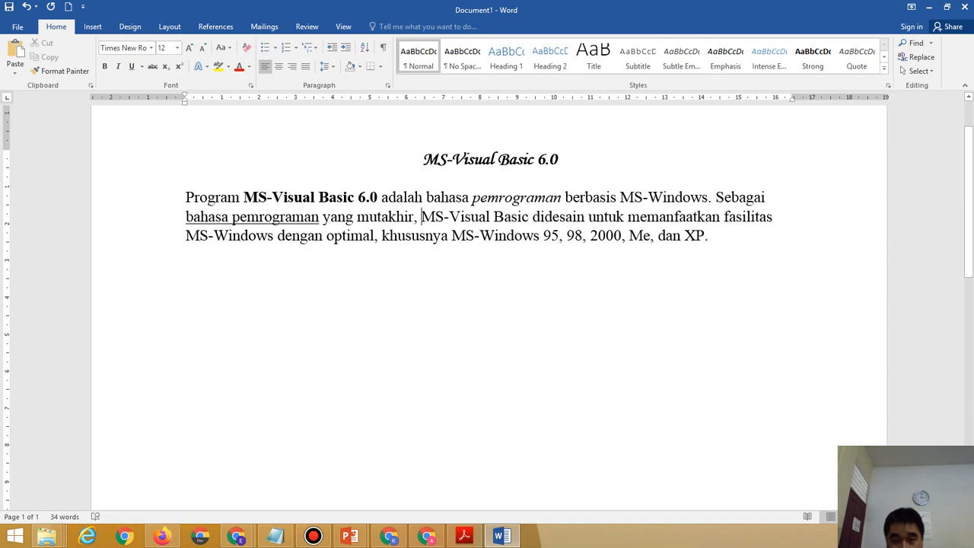
{"action": "key", "text": "ctrl+shift+Right"}
{"action": "key", "text": "ctrl+shift+Right"}
{"action": "key", "text": "ctrl+shift+Right"}
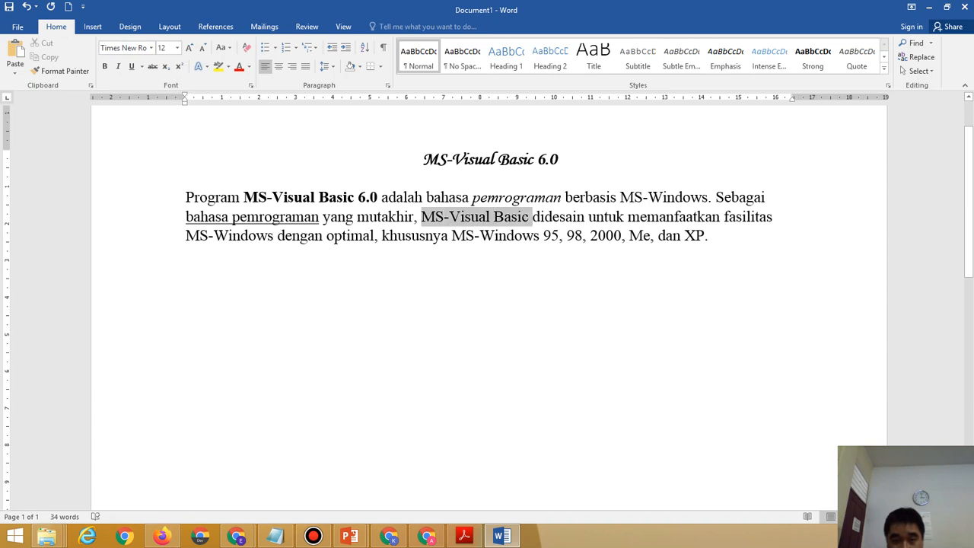
{"action": "key", "text": "shift+Left"}
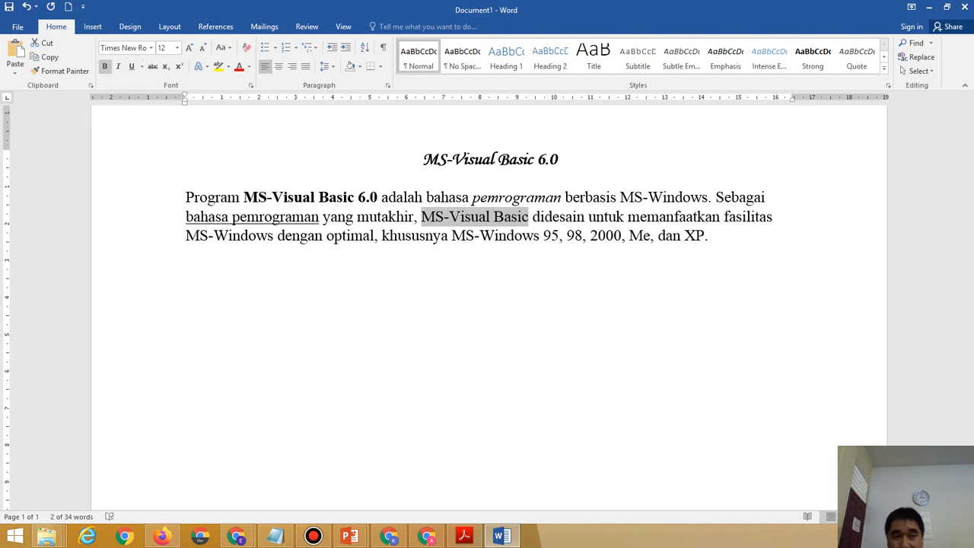
{"action": "left_click", "coordinate": [105, 66]}
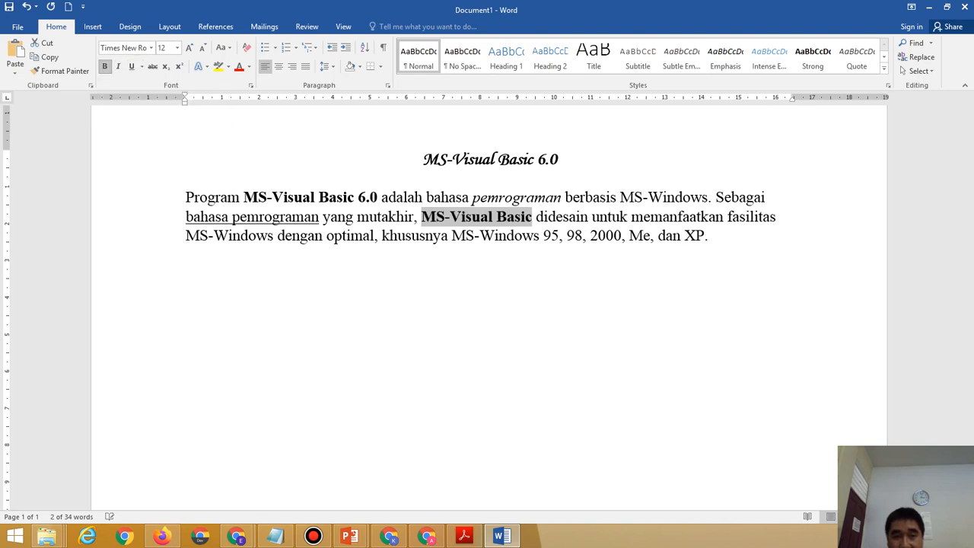
{"action": "left_click", "coordinate": [118, 66]}
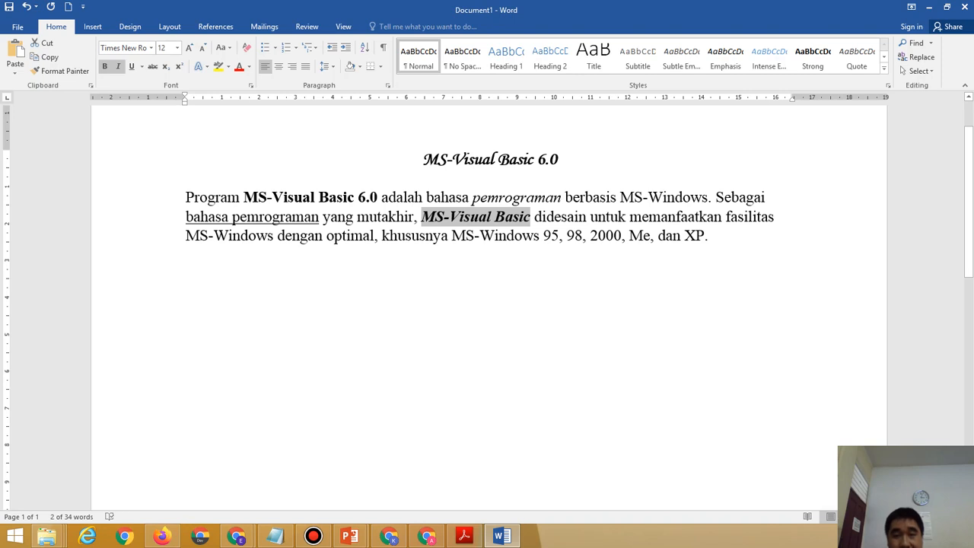
Make 'memanfaatkan' italic and underlined.
{"action": "left_click_drag", "start_coordinate": [629, 216], "coordinate": [721, 217]}
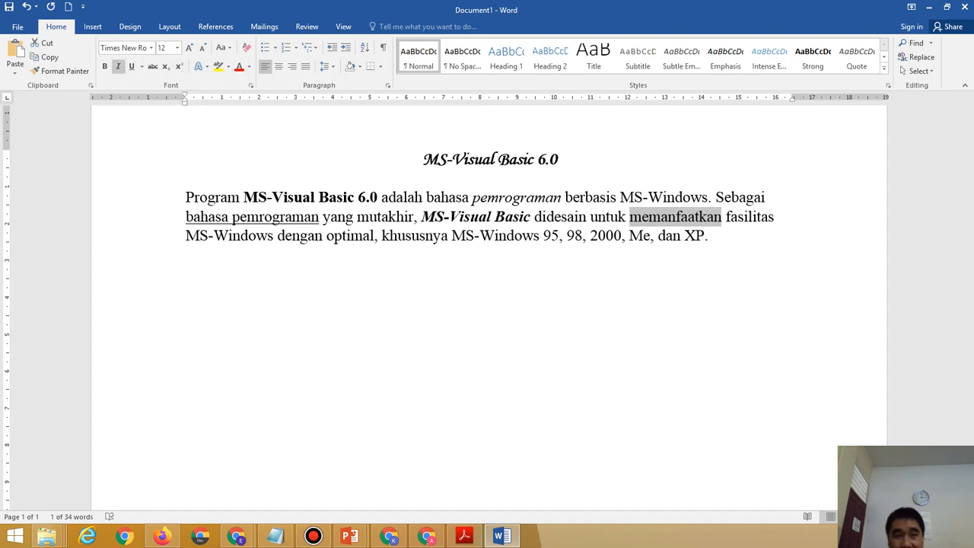
{"action": "left_click", "coordinate": [118, 67]}
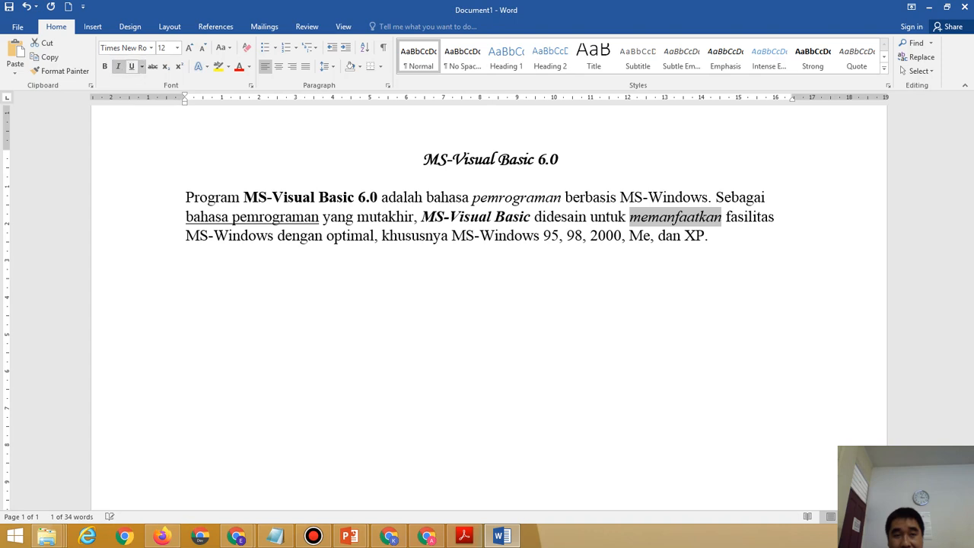
{"action": "left_click", "coordinate": [131, 66]}
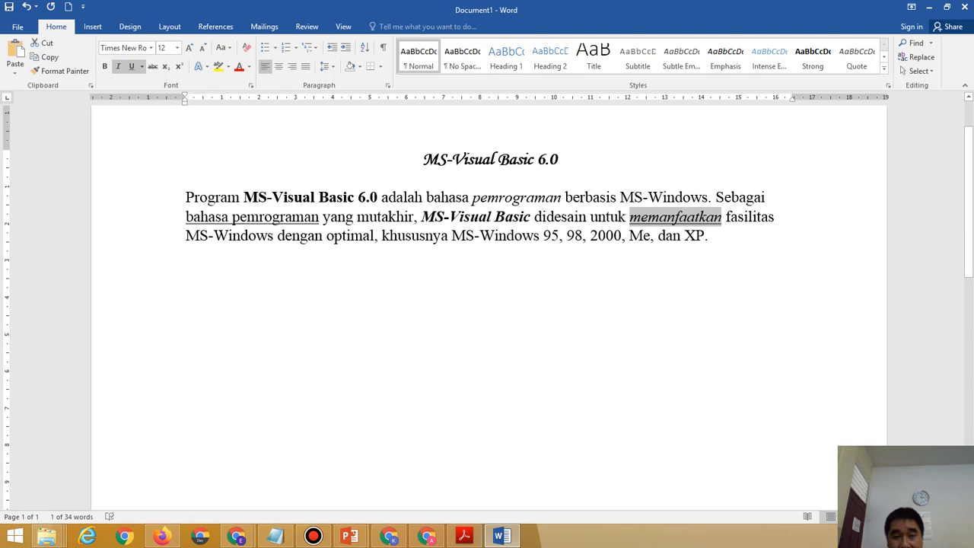
{"action": "left_click_drag", "start_coordinate": [327, 236], "coordinate": [374, 236]}
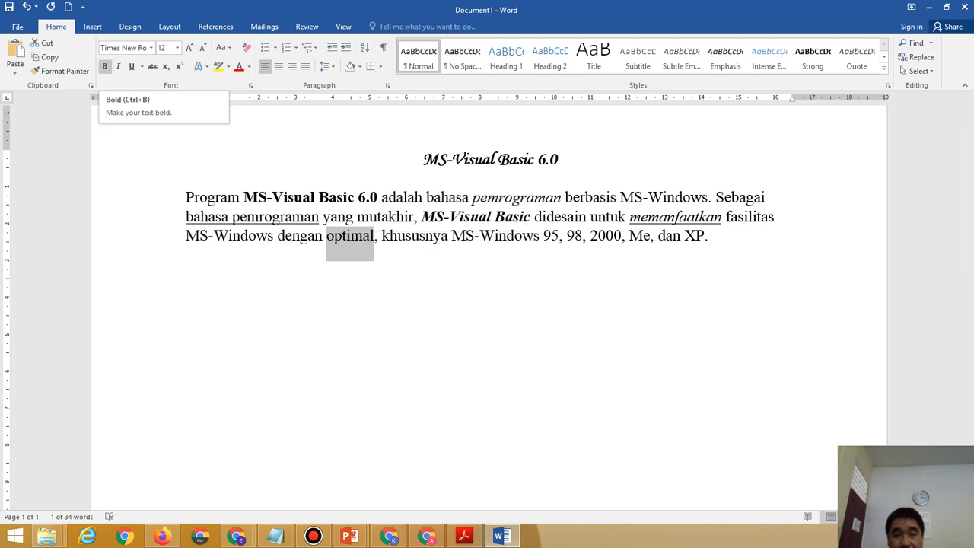
Apply bold, italic and underline to 'optimal' on the paragraph's third line.
{"action": "left_click", "coordinate": [105, 66]}
{"action": "left_click", "coordinate": [118, 67]}
{"action": "left_click", "coordinate": [131, 66]}
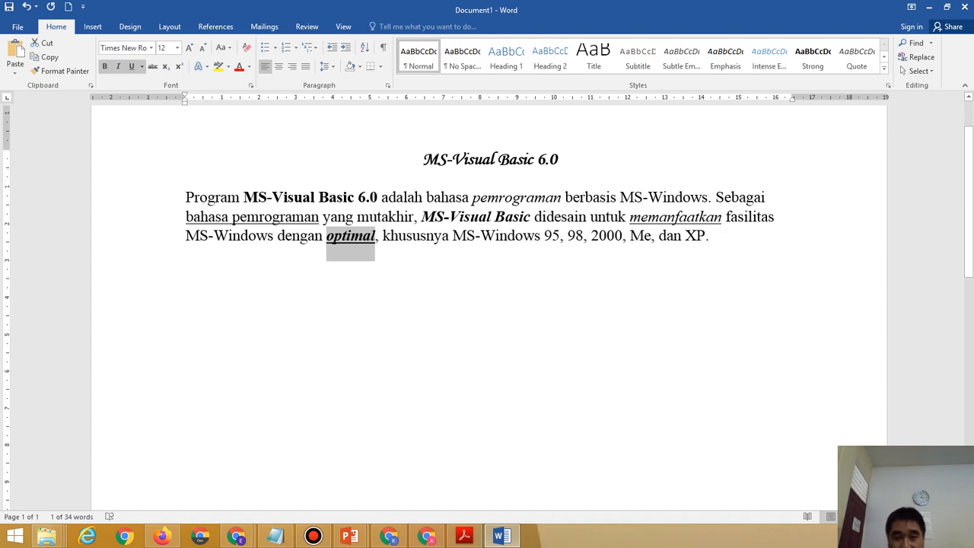
{"action": "left_click", "coordinate": [452, 236]}
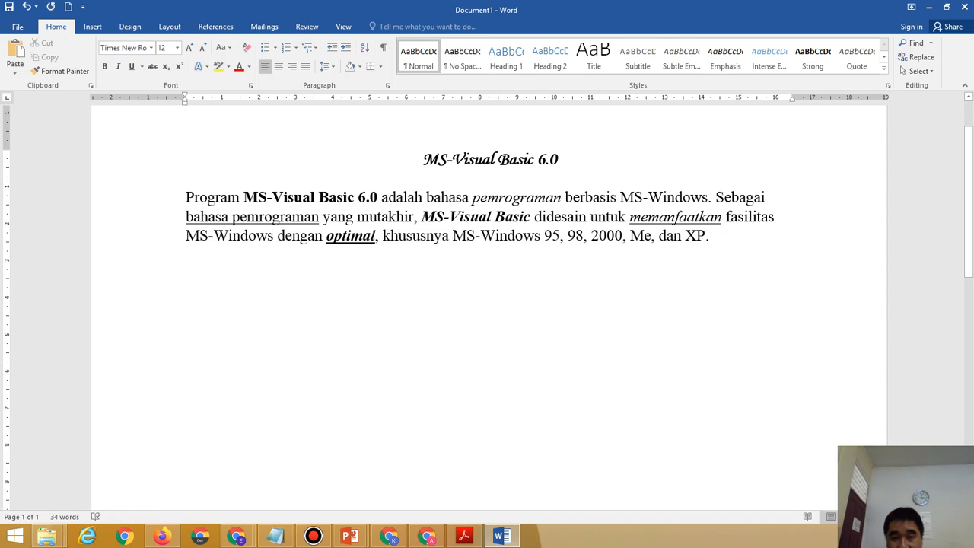
{"action": "left_click_drag", "start_coordinate": [452, 236], "coordinate": [544, 236]}
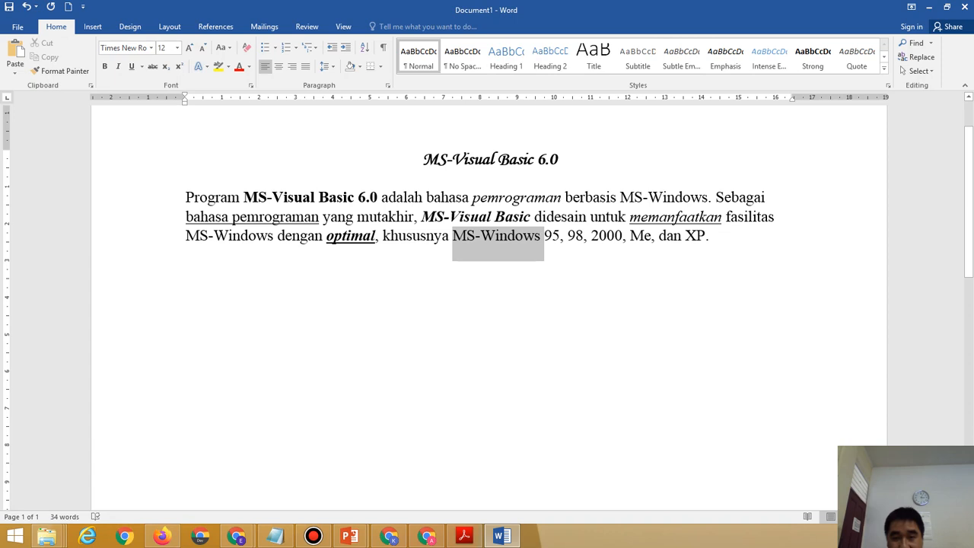
{"action": "left_click_drag", "start_coordinate": [544, 236], "coordinate": [544, 236]}
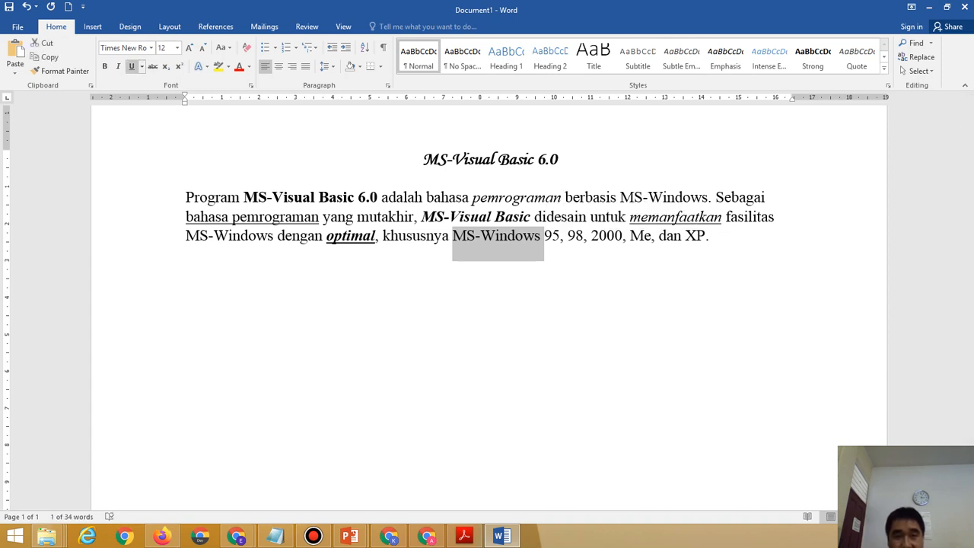
{"action": "left_click", "coordinate": [132, 67]}
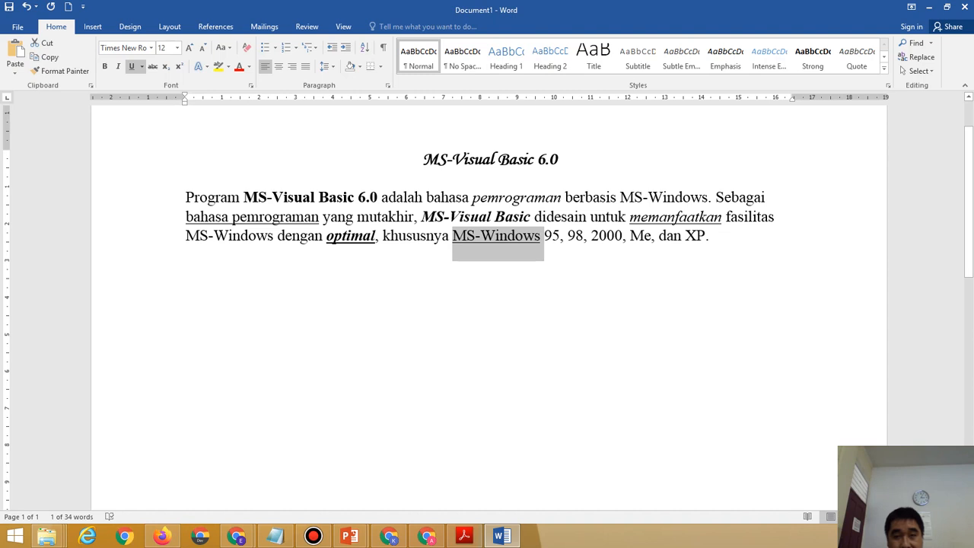
{"action": "left_click", "coordinate": [142, 66]}
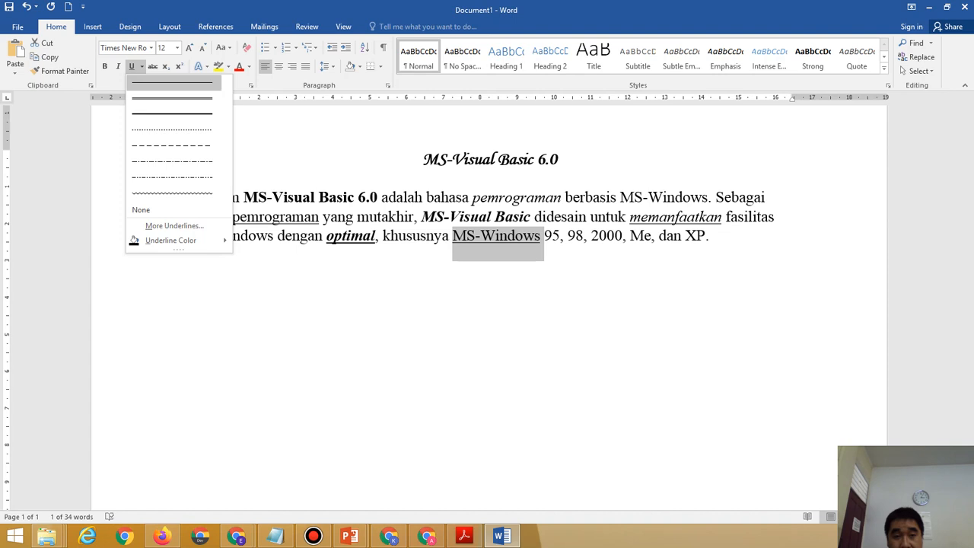
{"action": "left_click", "coordinate": [174, 82]}
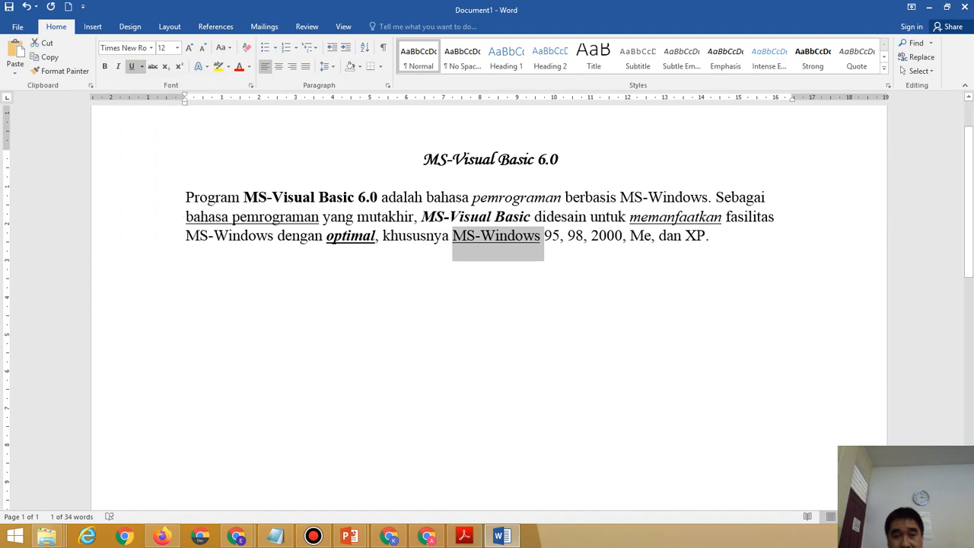
{"action": "key", "text": "Right"}
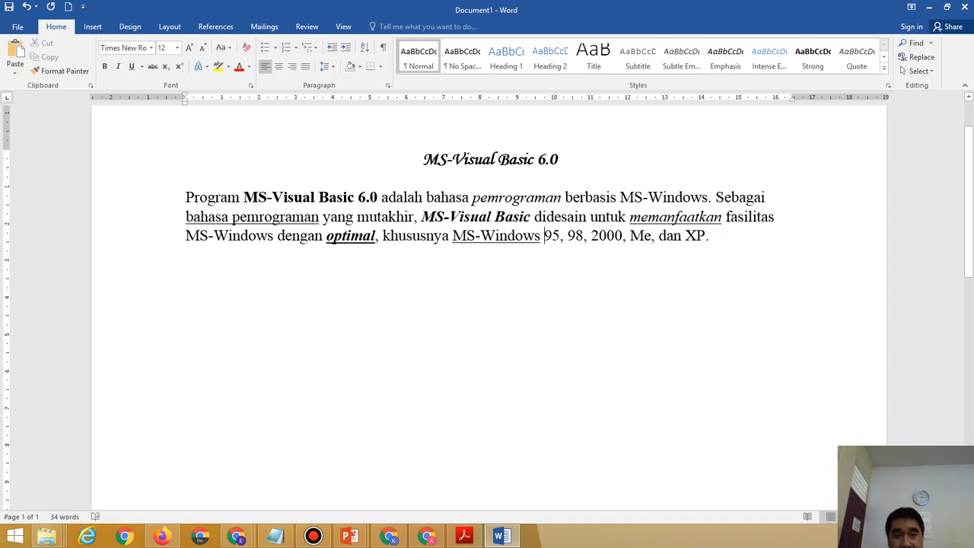
{"action": "left_click_drag", "start_coordinate": [453, 236], "coordinate": [544, 236]}
{"action": "key", "text": "shift+Right"}
{"action": "key", "text": "shift+Right"}
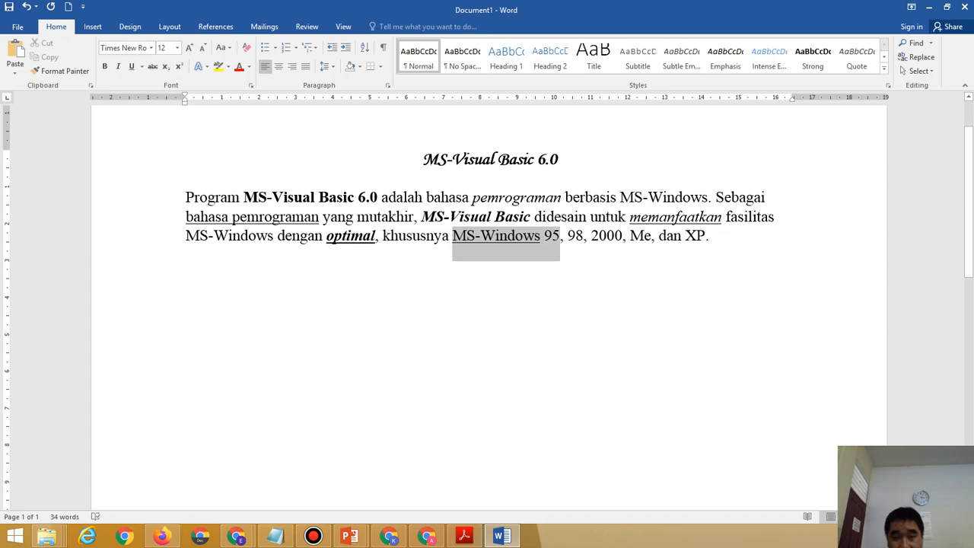
{"action": "key", "text": "shift+Left"}
{"action": "key", "text": "shift+Left"}
{"action": "left_click_drag", "start_coordinate": [544, 236], "coordinate": [544, 235]}
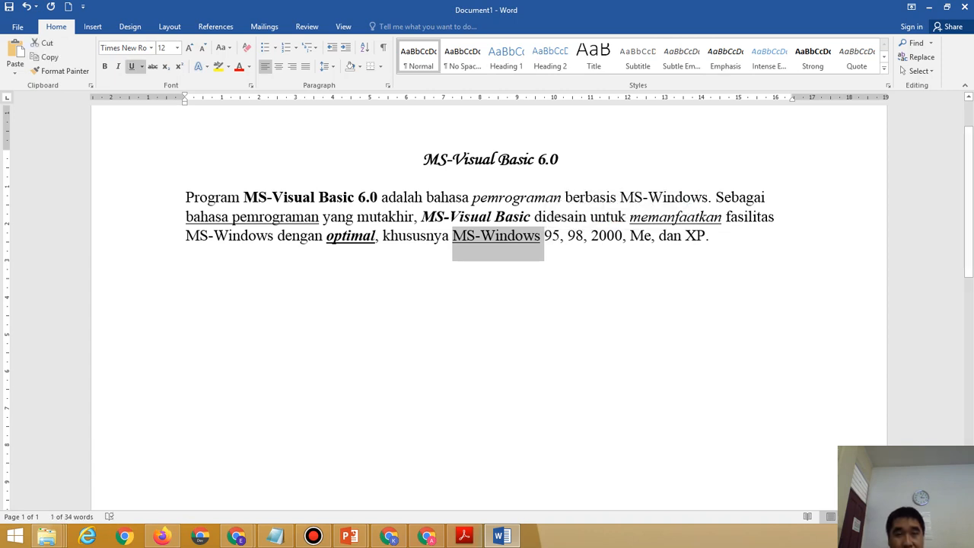
{"action": "key", "text": "ctrl+u"}
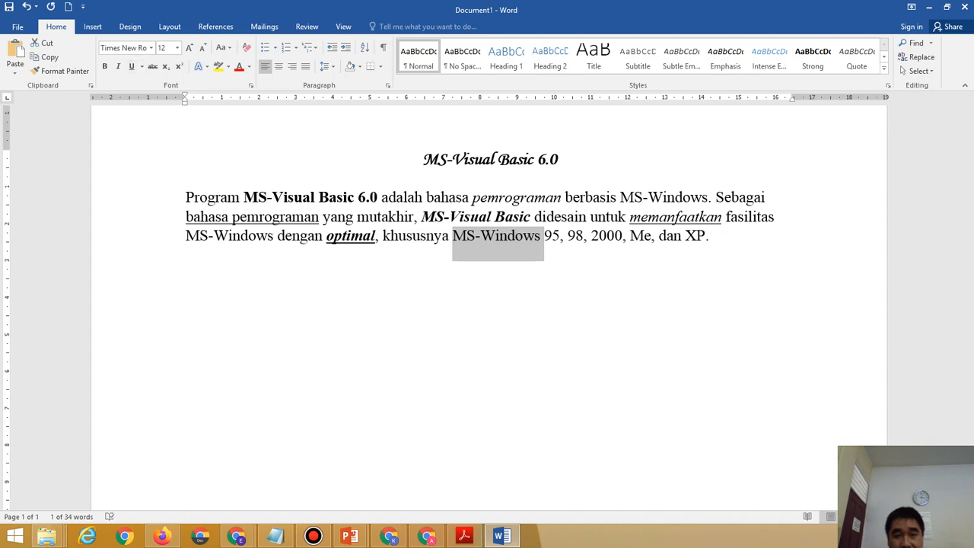
{"action": "left_click", "coordinate": [607, 235]}
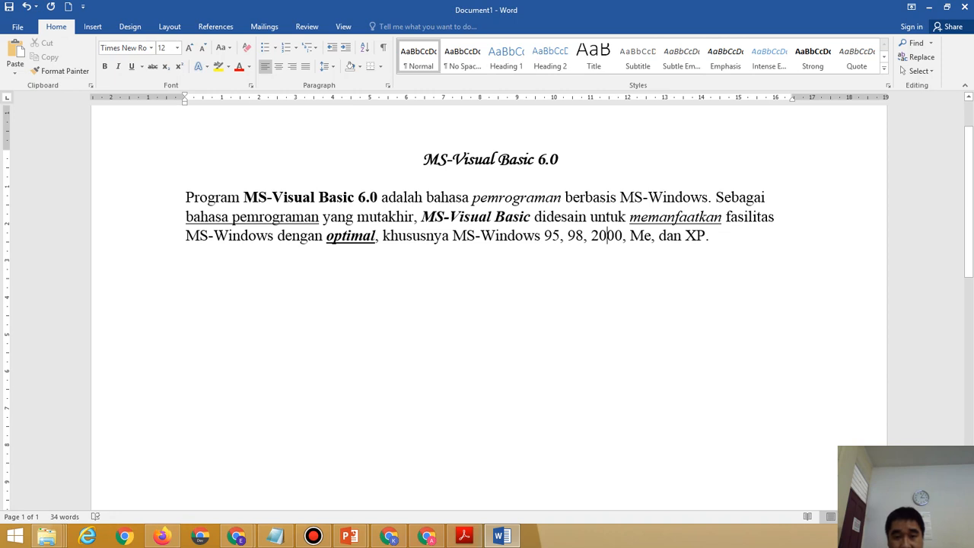
{"action": "left_click_drag", "start_coordinate": [382, 236], "coordinate": [449, 236]}
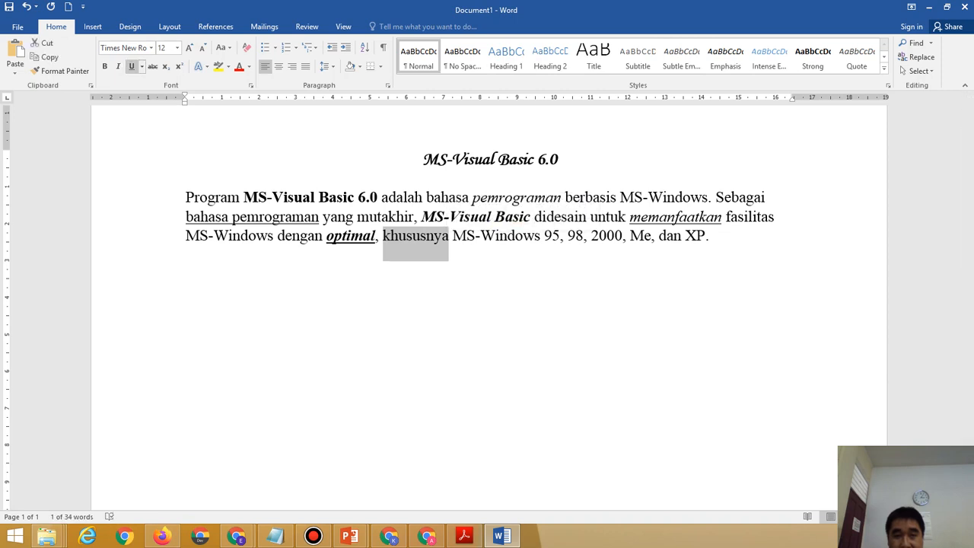
{"action": "left_click", "coordinate": [131, 66]}
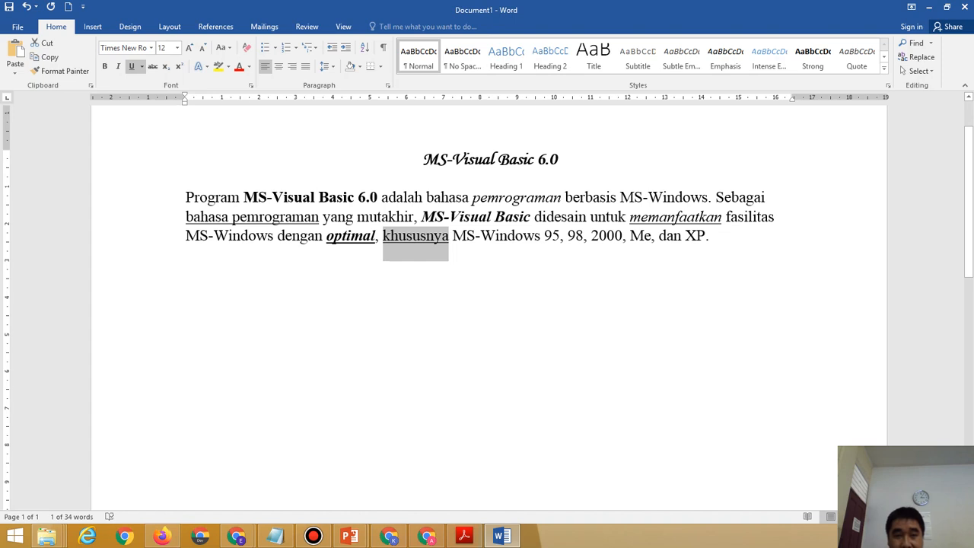
{"action": "left_click", "coordinate": [466, 237]}
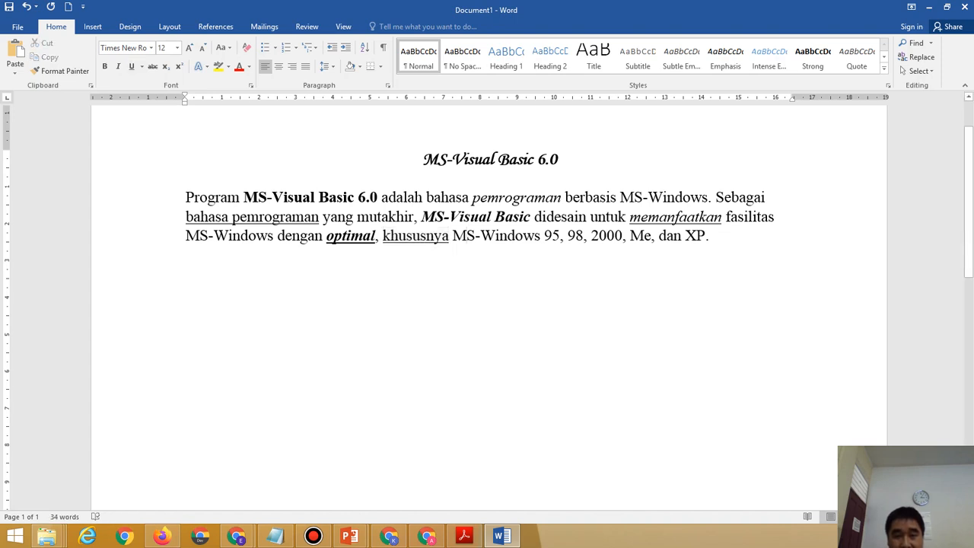
{"action": "left_click_drag", "start_coordinate": [383, 237], "coordinate": [449, 236]}
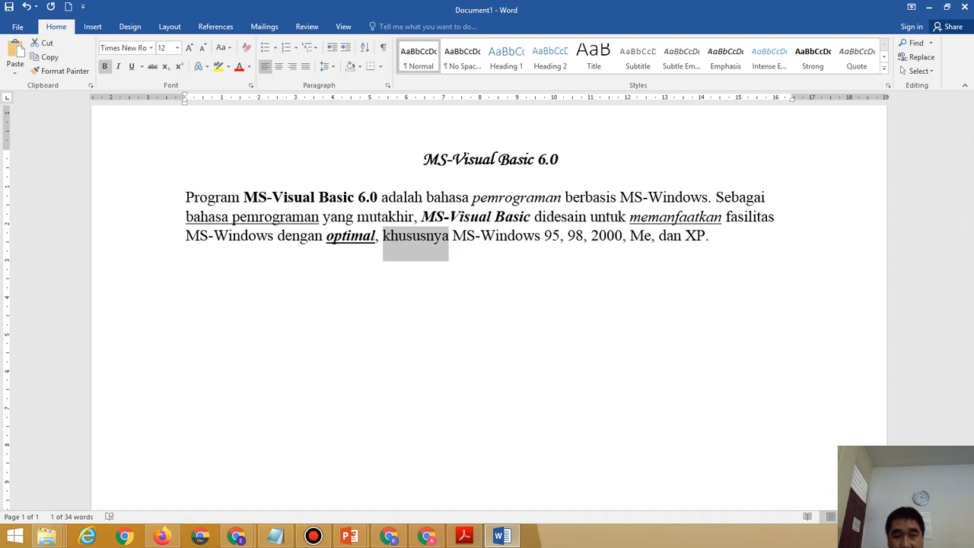
{"action": "key", "text": "ctrl+b"}
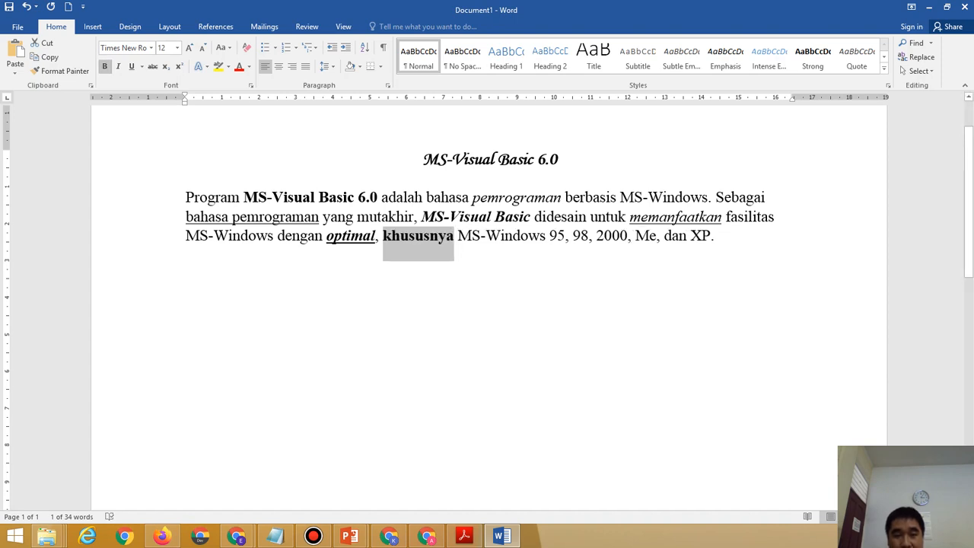
{"action": "left_click", "coordinate": [481, 236]}
{"action": "left_click_drag", "start_coordinate": [383, 236], "coordinate": [455, 237]}
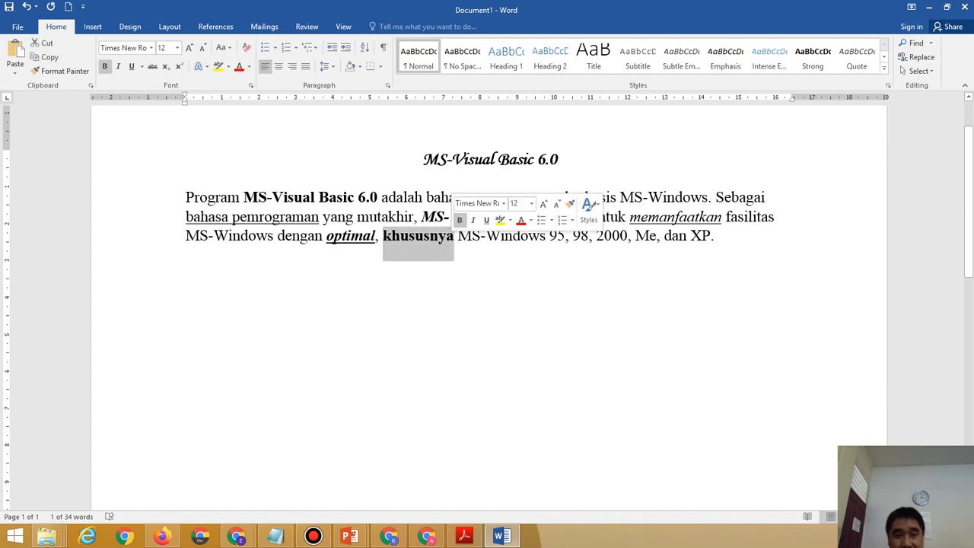
{"action": "left_click", "coordinate": [104, 66]}
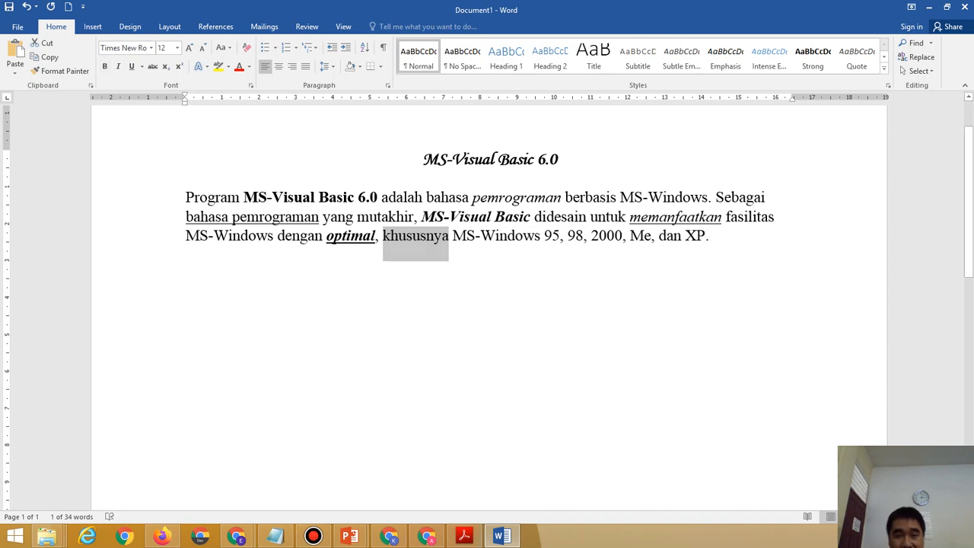
{"action": "left_click", "coordinate": [710, 237]}
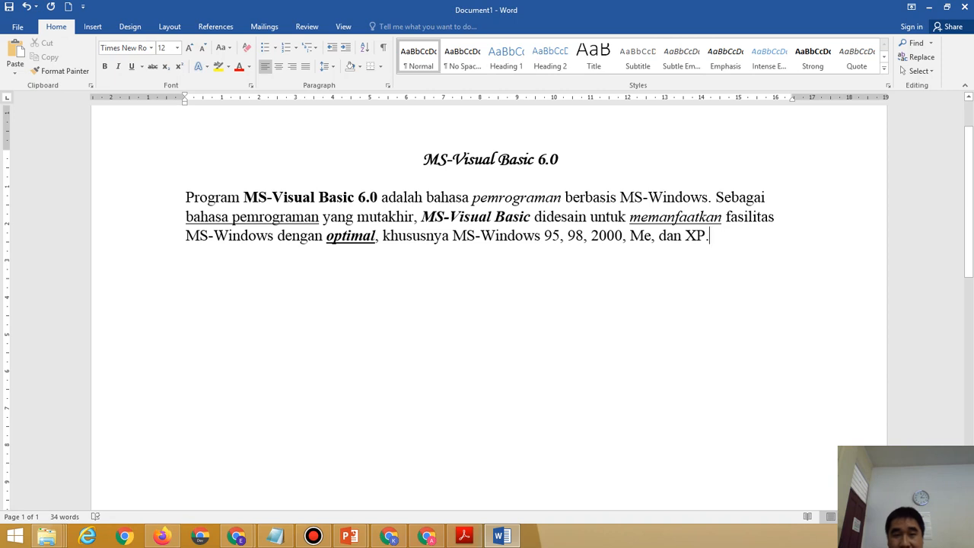
Right-align the whole body paragraph.
{"action": "left_click_drag", "start_coordinate": [186, 198], "coordinate": [709, 236]}
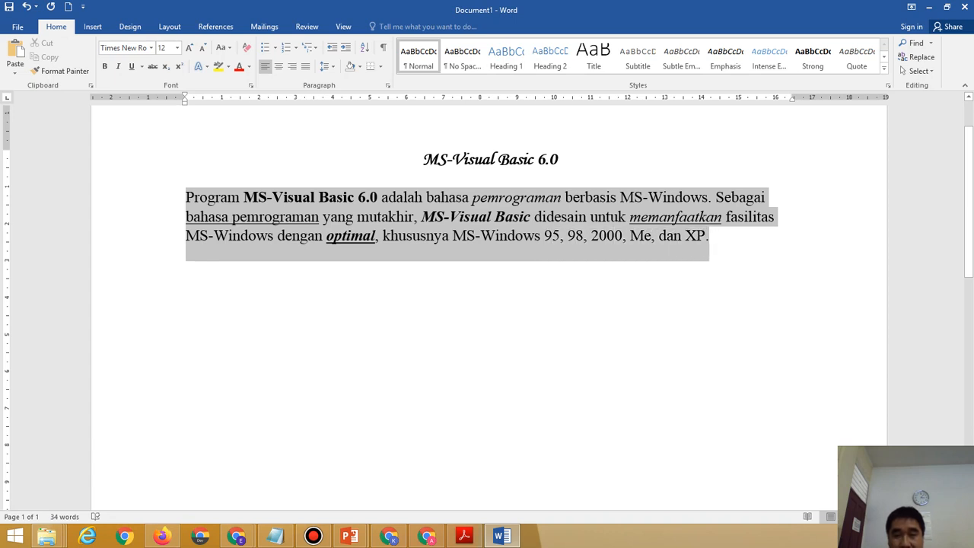
{"action": "key", "text": "shift+Right"}
{"action": "key", "text": "shift+Left"}
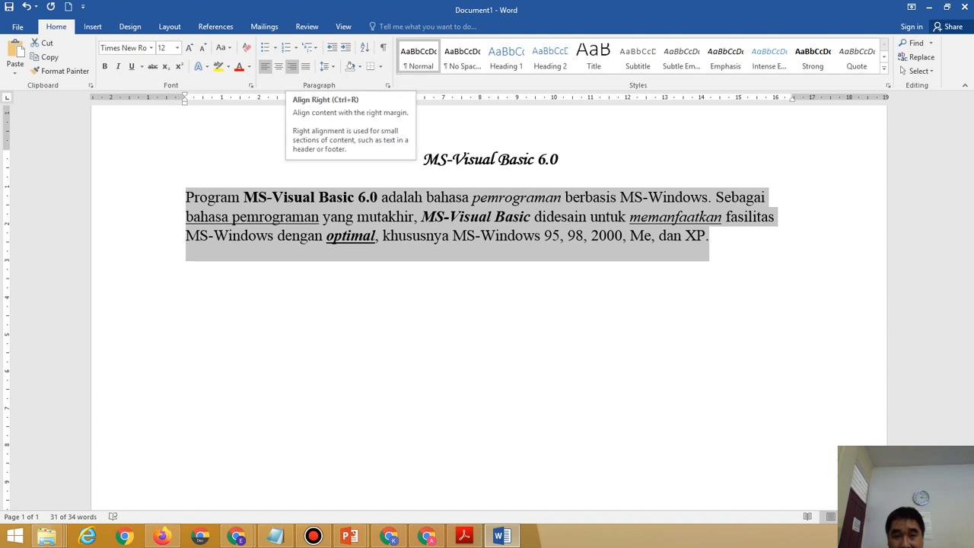
{"action": "left_click", "coordinate": [291, 66]}
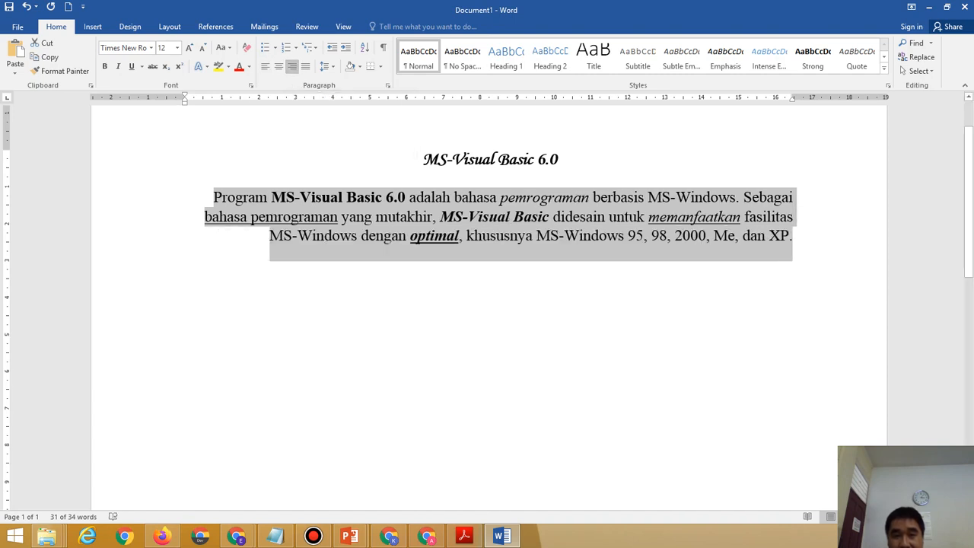
{"action": "left_click", "coordinate": [793, 236]}
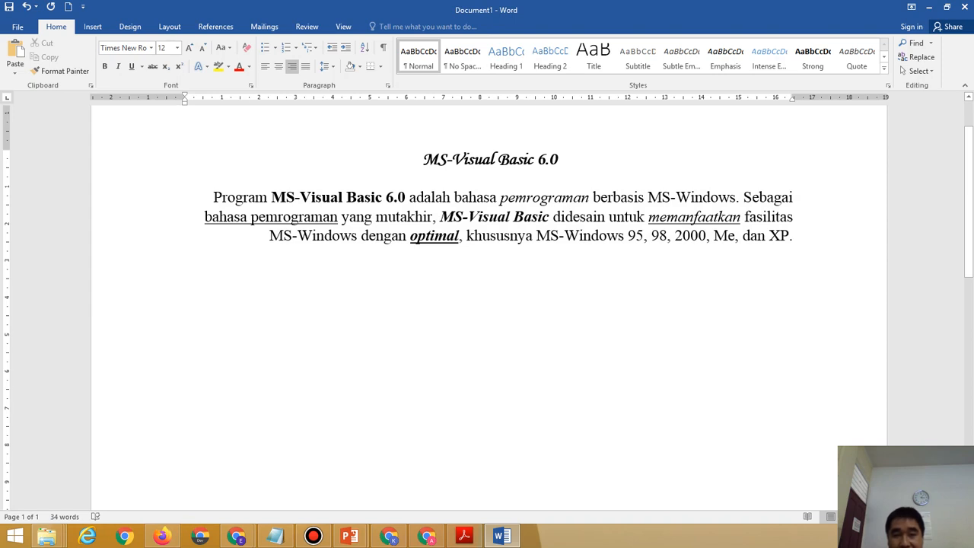
Reselect the body paragraph and justify it between both margins.
{"action": "left_click_drag", "start_coordinate": [213, 197], "coordinate": [337, 216]}
{"action": "left_click_drag", "start_coordinate": [338, 216], "coordinate": [793, 252]}
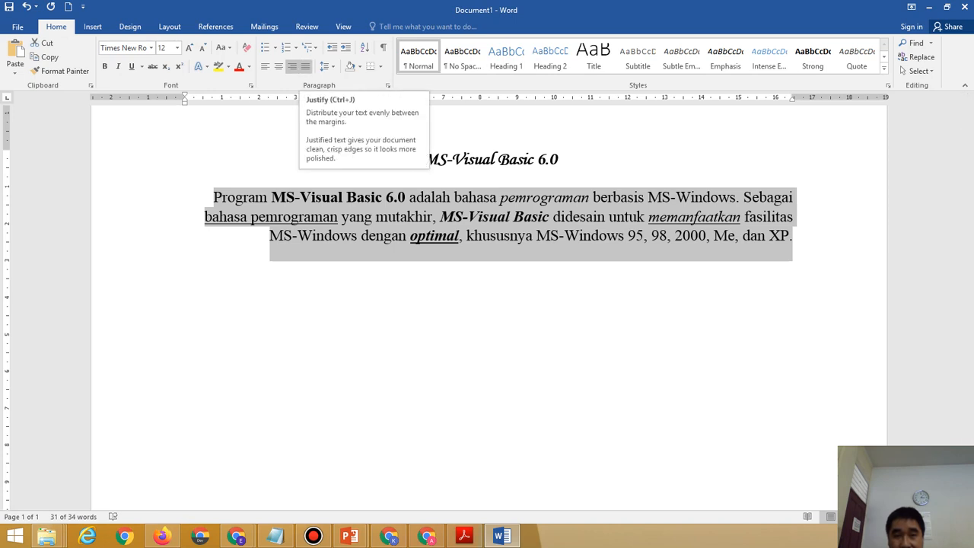
{"action": "left_click", "coordinate": [305, 66]}
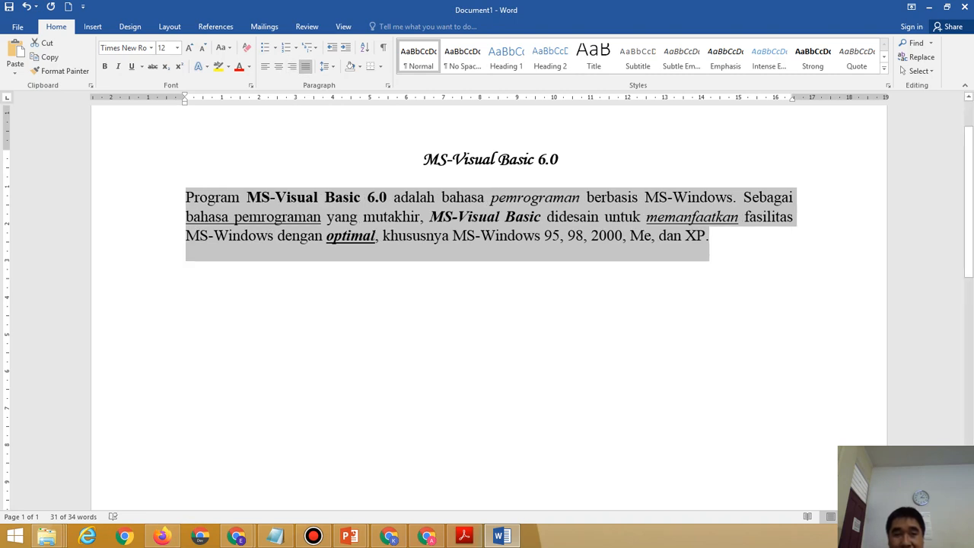
{"action": "left_click", "coordinate": [214, 236]}
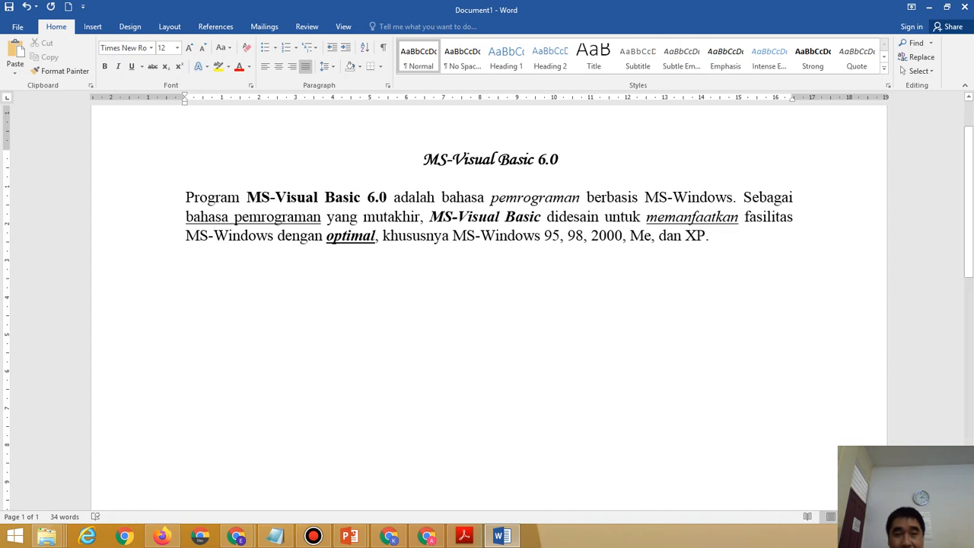
Left-align the MS-Visual Basic 6.0 body paragraph after briefly centring it.
{"action": "left_click_drag", "start_coordinate": [186, 198], "coordinate": [709, 236]}
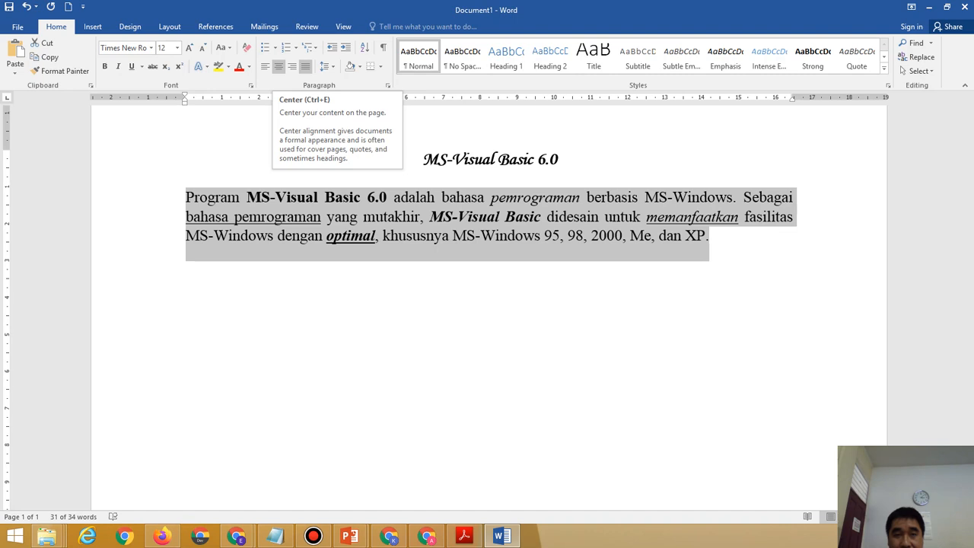
{"action": "left_click", "coordinate": [279, 66]}
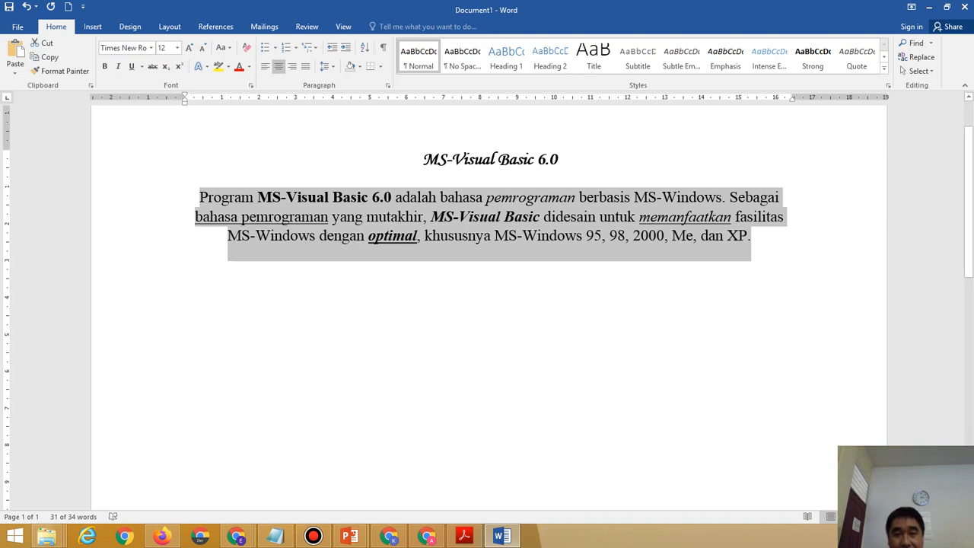
{"action": "left_click", "coordinate": [751, 235]}
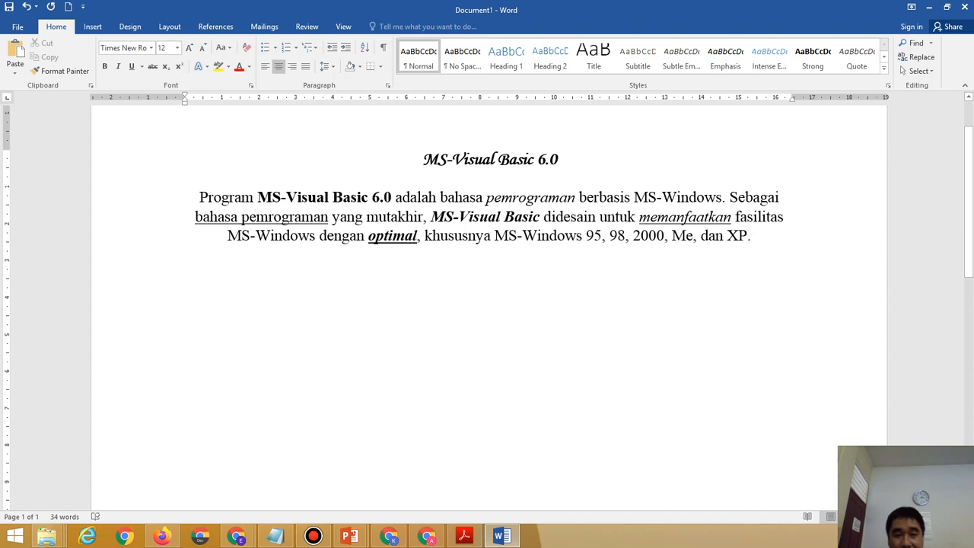
{"action": "left_click_drag", "start_coordinate": [199, 198], "coordinate": [799, 216]}
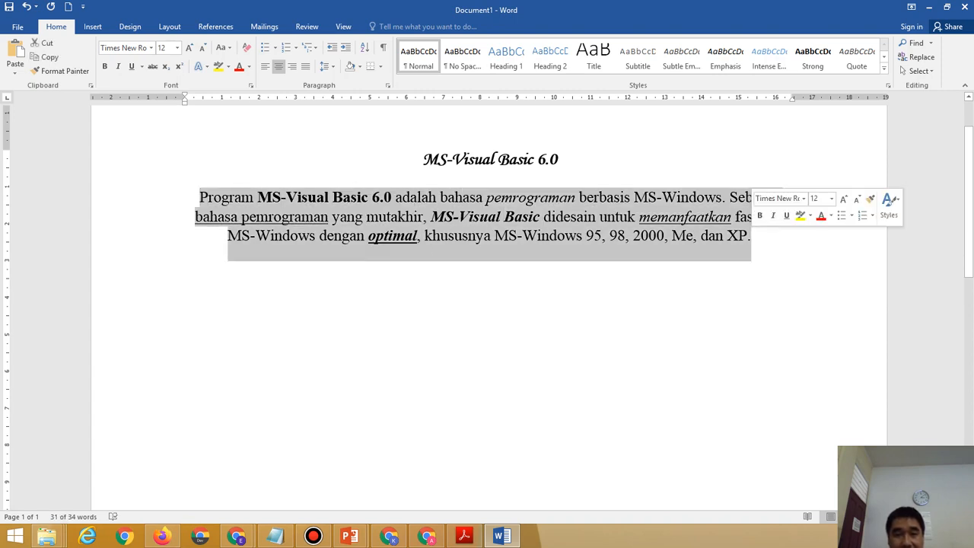
{"action": "left_click", "coordinate": [264, 66]}
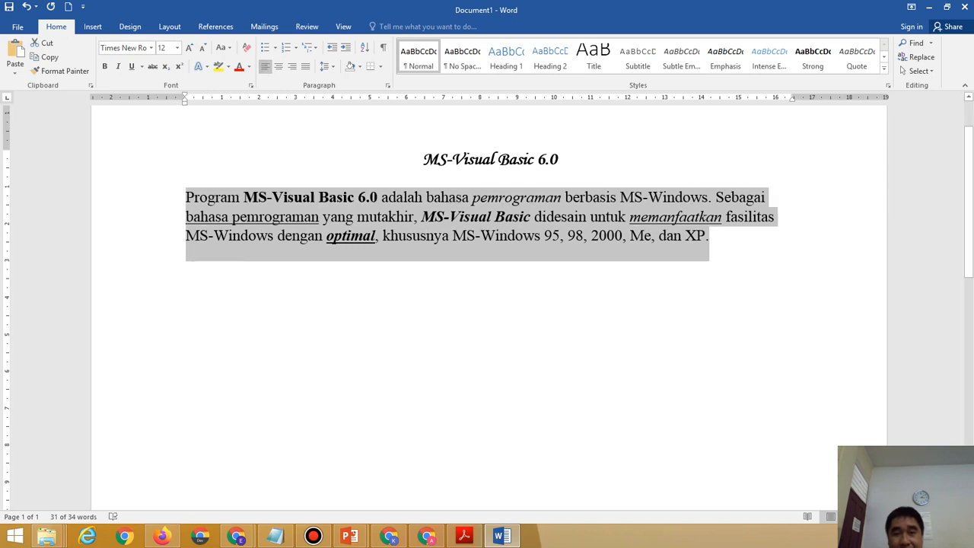
{"action": "left_click", "coordinate": [710, 237]}
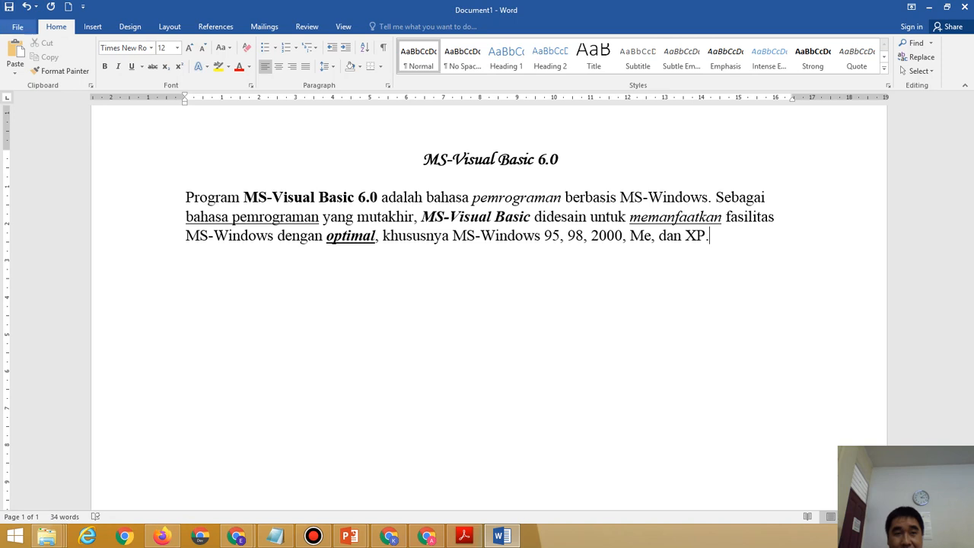
Open the Save As dialog through File, Save As and Browse, proposing MS.docx.
{"action": "left_click", "coordinate": [17, 26]}
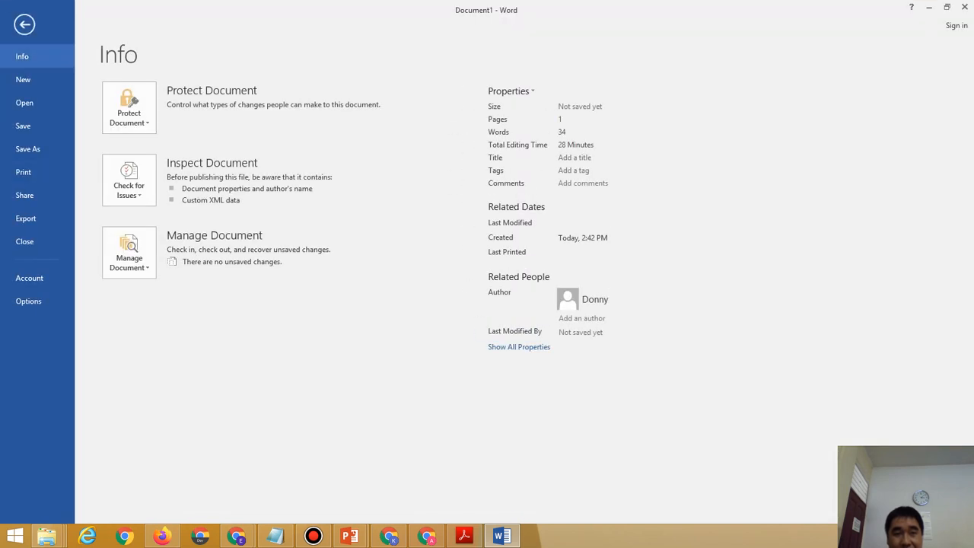
{"action": "left_click", "coordinate": [24, 25]}
{"action": "left_click", "coordinate": [17, 27]}
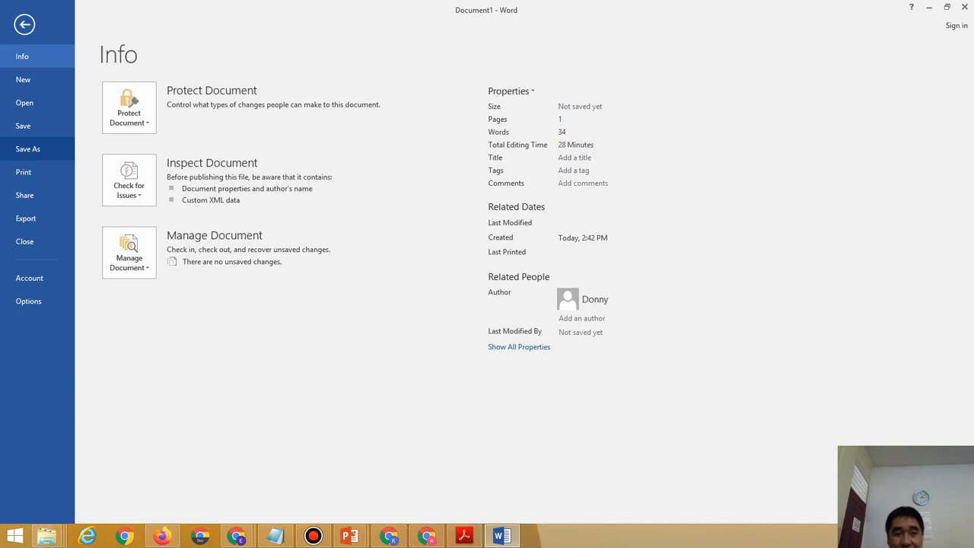
{"action": "left_click", "coordinate": [28, 148]}
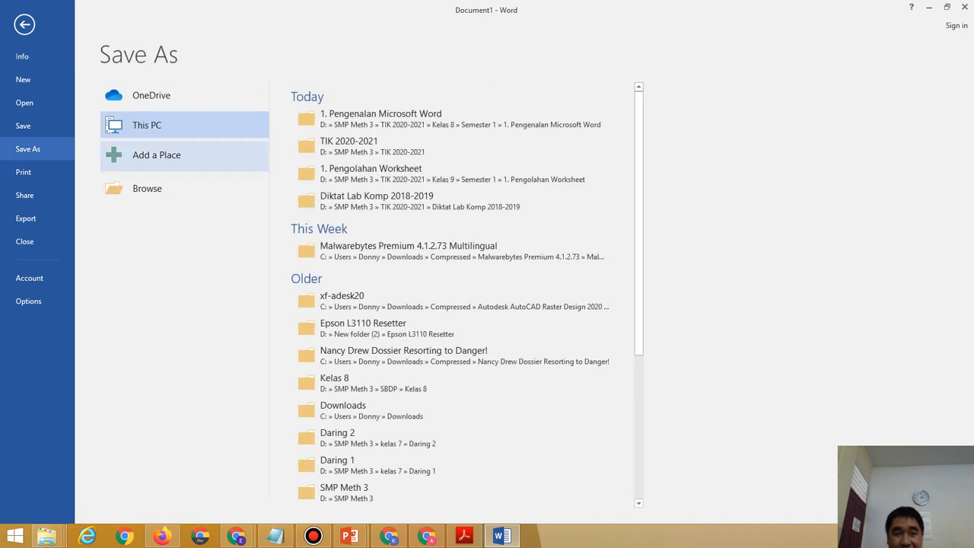
{"action": "left_click", "coordinate": [146, 188]}
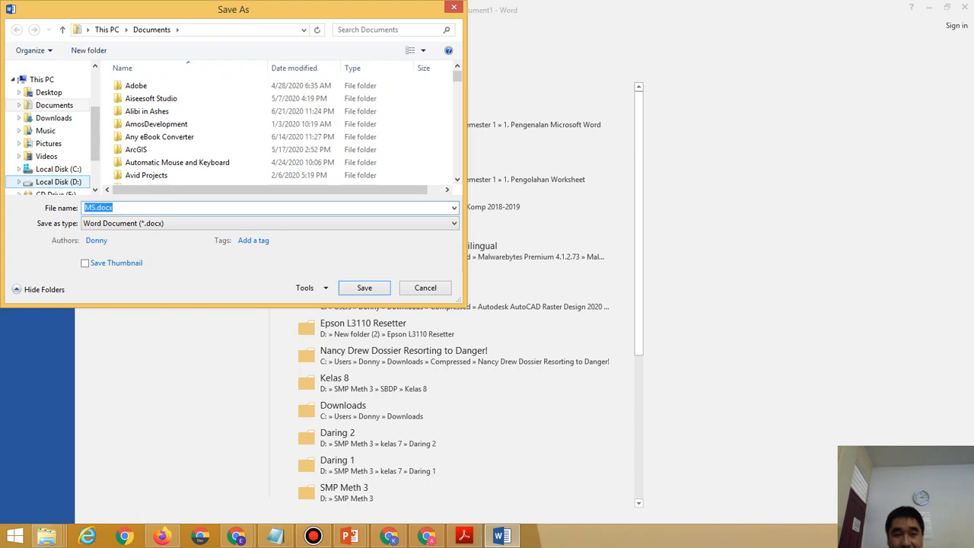
Create and open a new folder on Local Disk (D:) named '8K, <student's name>, 32'.
{"action": "left_click", "coordinate": [58, 182]}
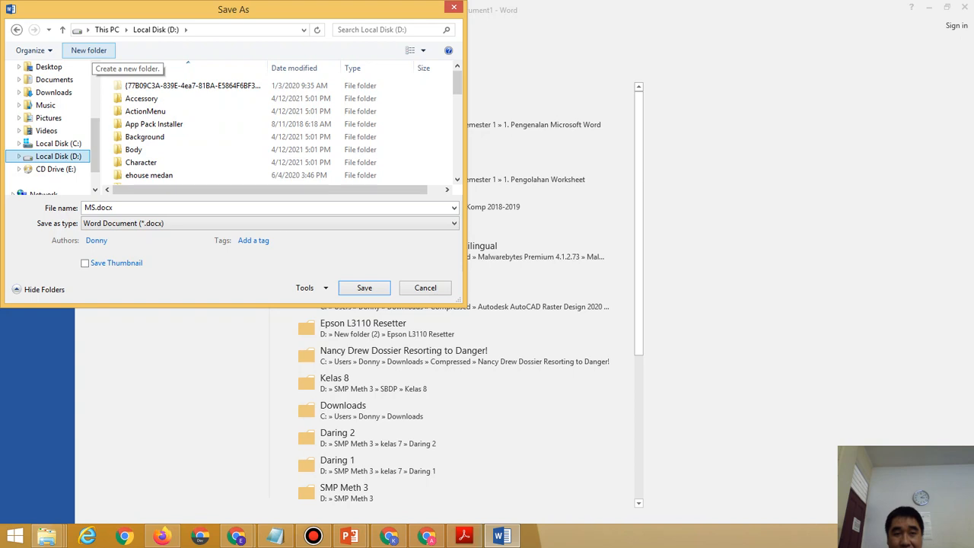
{"action": "left_click", "coordinate": [89, 50]}
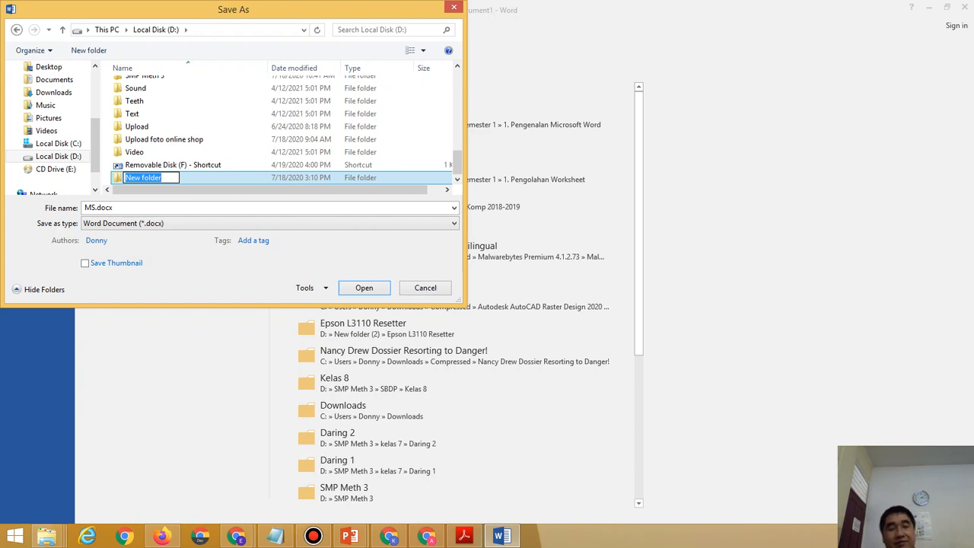
{"action": "type", "text": "8"}
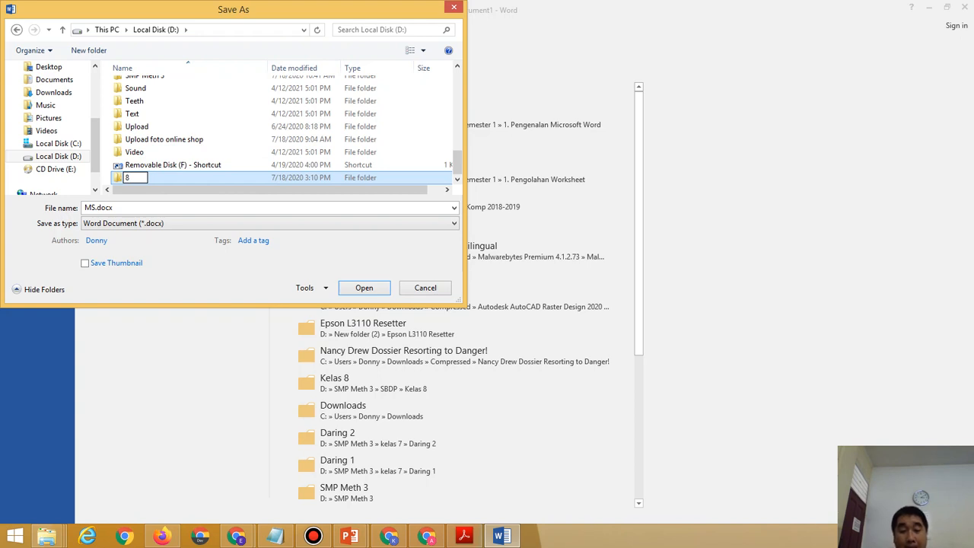
{"action": "type", "text": "K"}
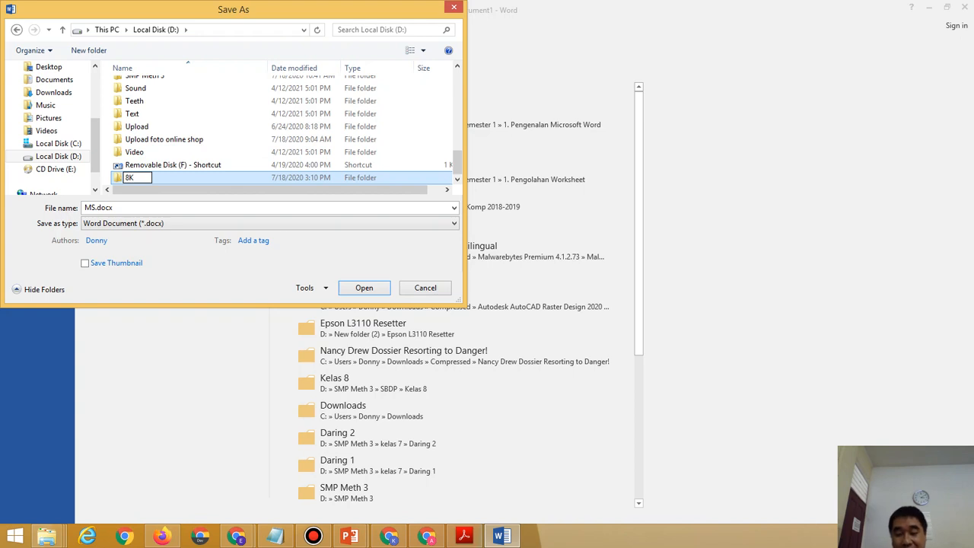
{"action": "type", "text": ","}
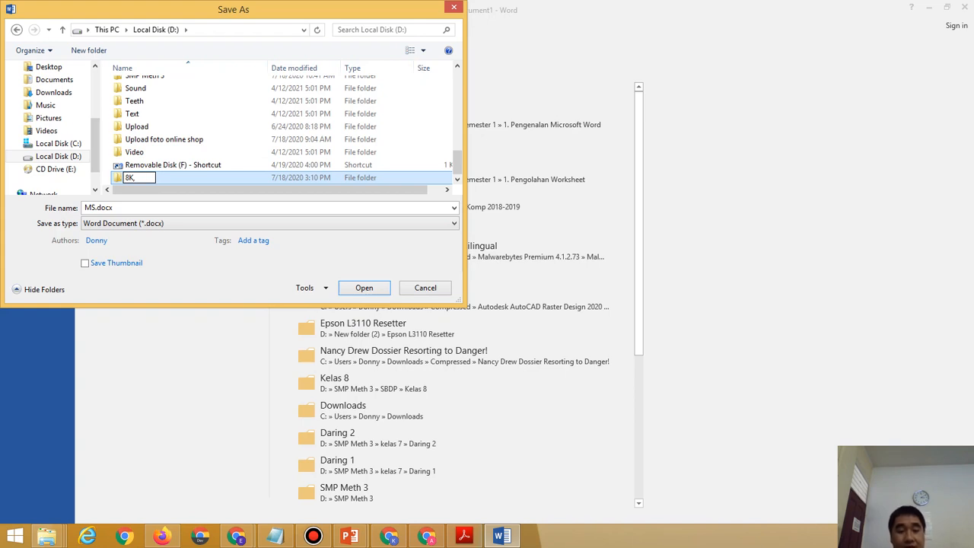
{"action": "type", "text": "An"}
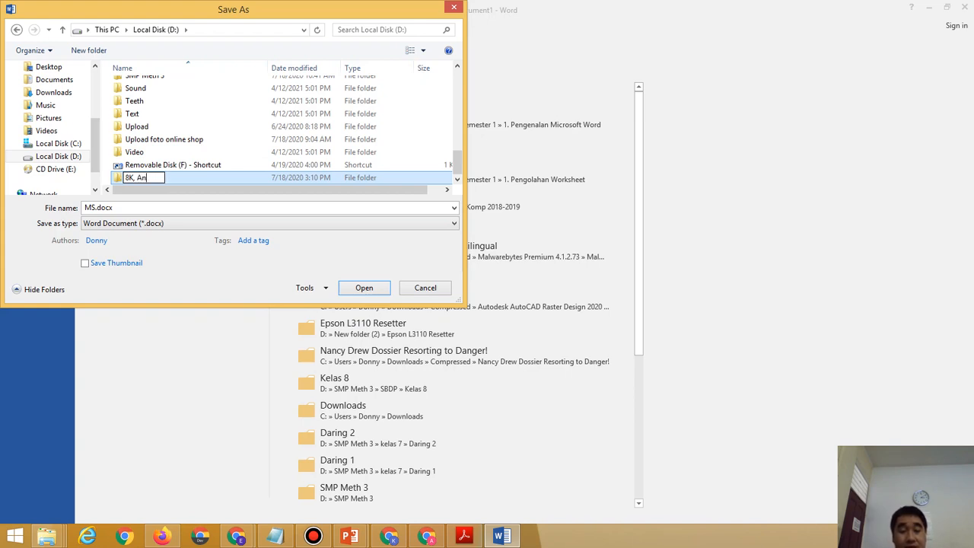
{"action": "type", "text": "ton,"}
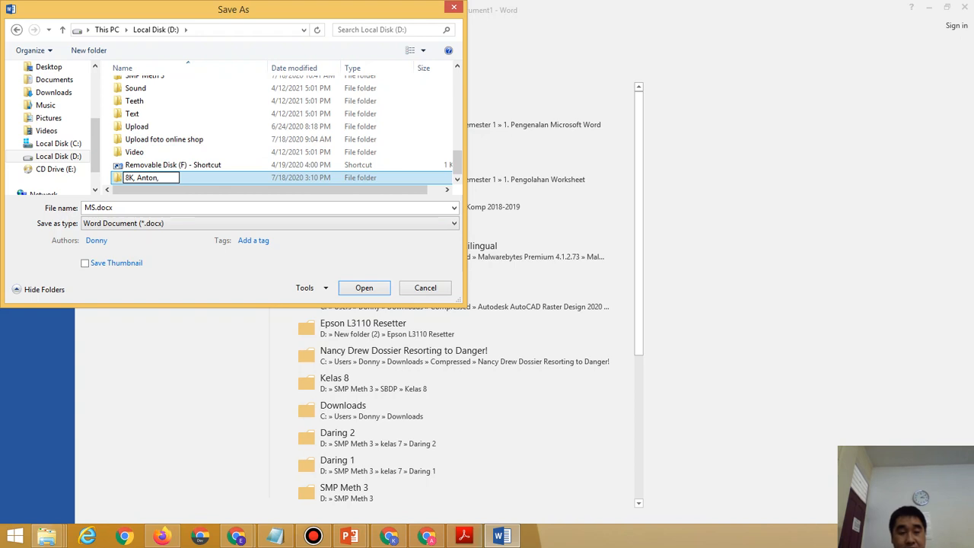
{"action": "type", "text": "32"}
{"action": "key", "text": "Return"}
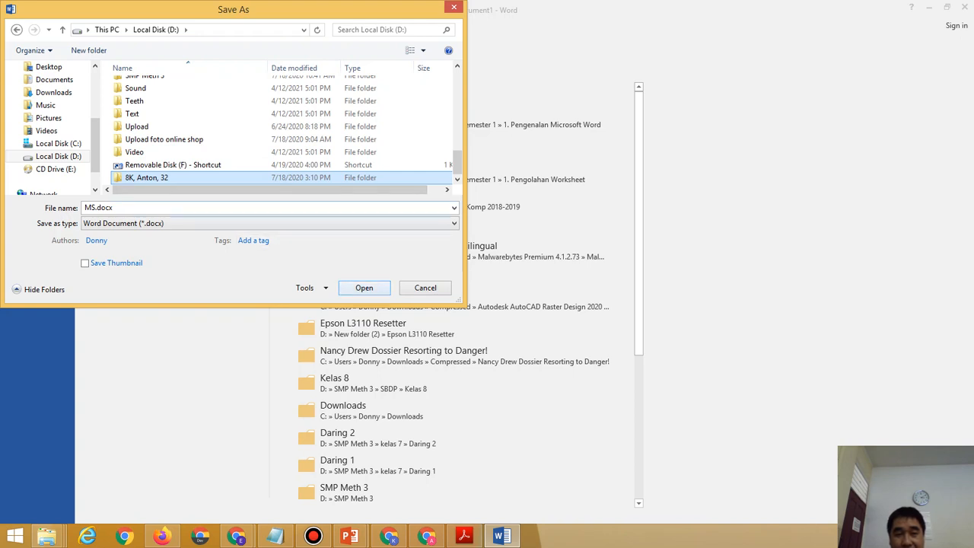
{"action": "key", "text": "Return"}
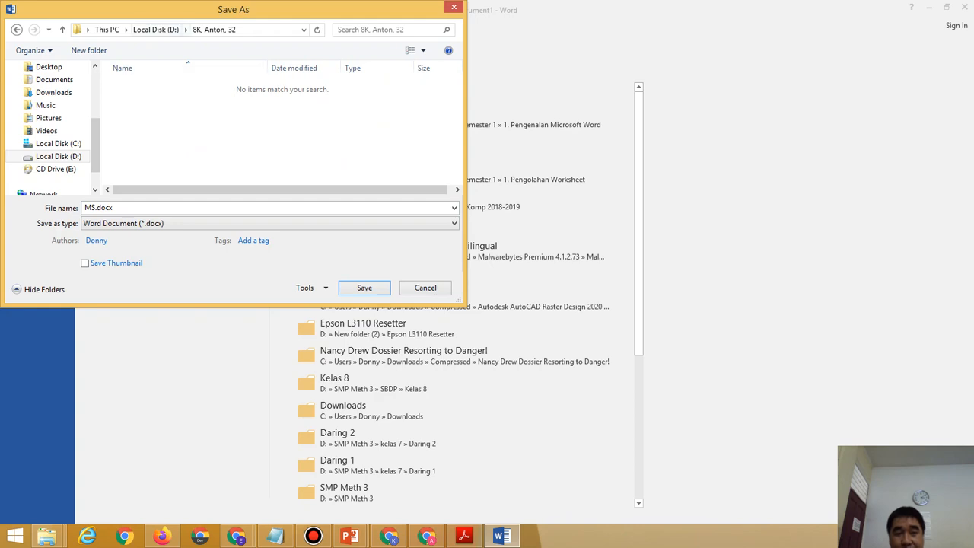
Save the document as '8K, <student's name>, 32, LP1' in the new folder.
{"action": "left_click", "coordinate": [125, 207]}
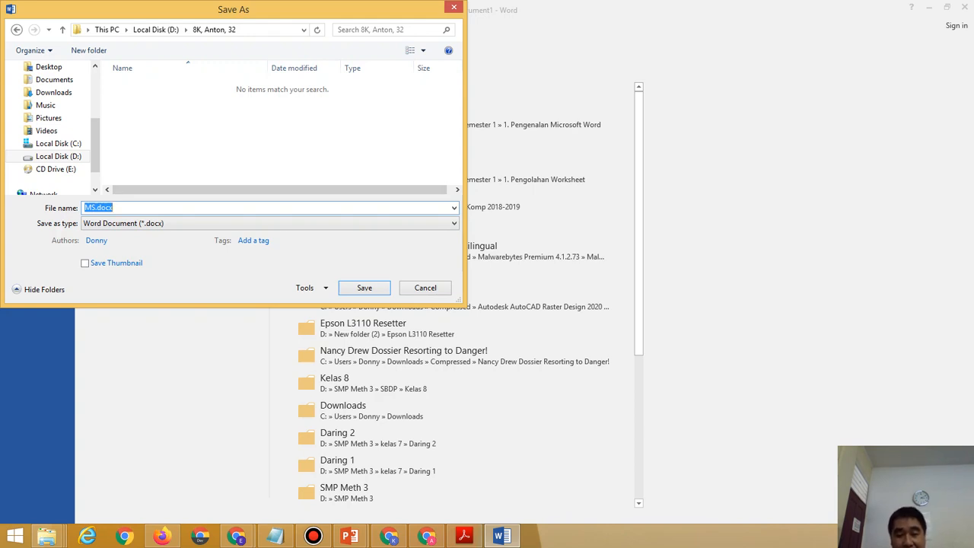
{"action": "type", "text": "8K"}
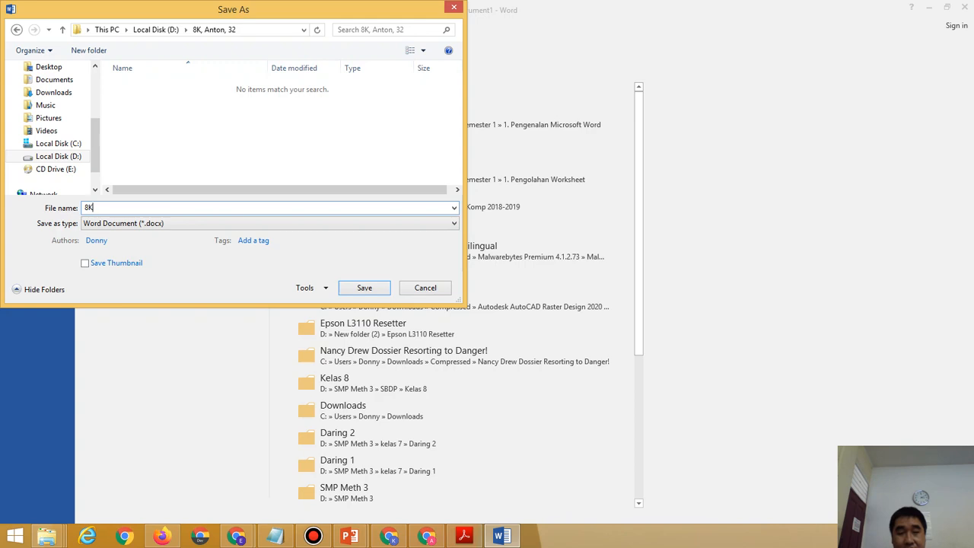
{"action": "type", "text": ","}
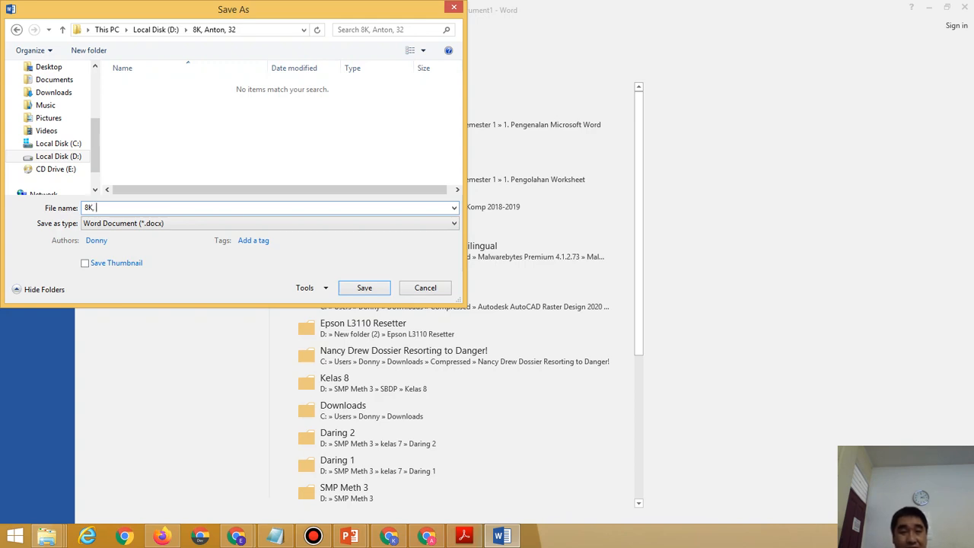
{"action": "type", "text": " Anto"}
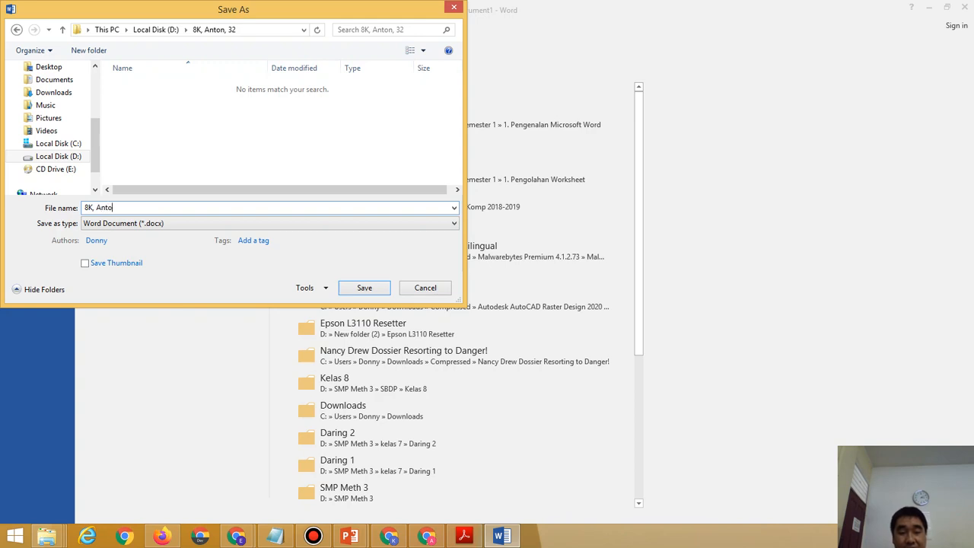
{"action": "type", "text": "n, 32"}
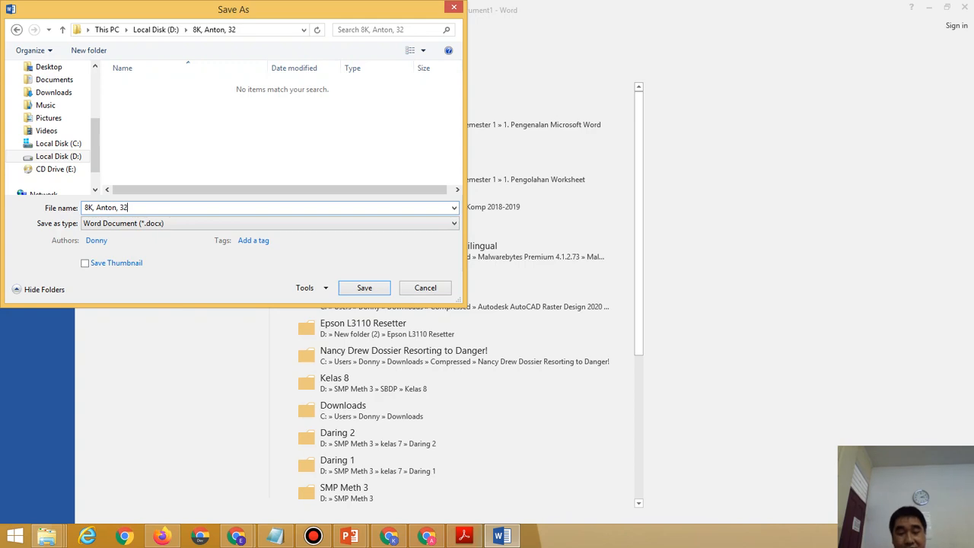
{"action": "type", "text": ","}
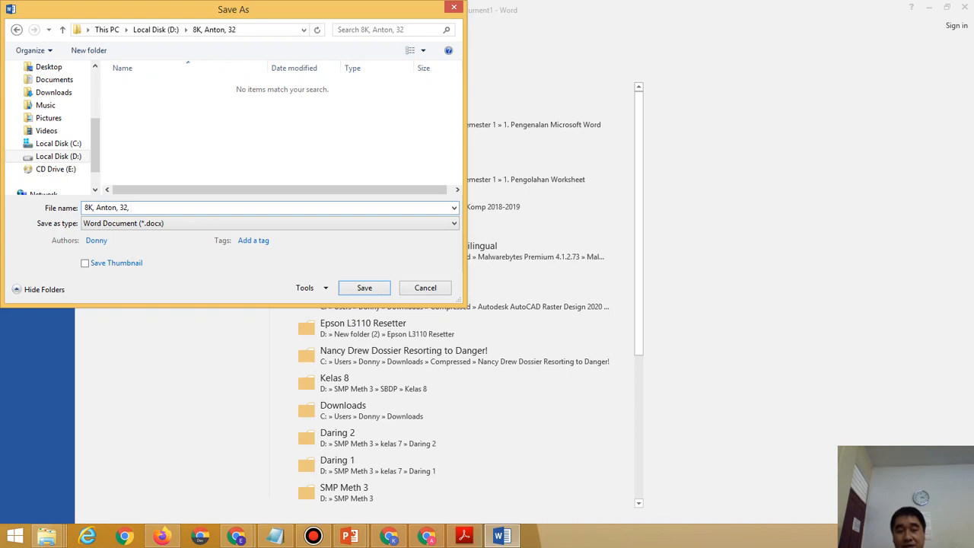
{"action": "type", "text": "L"}
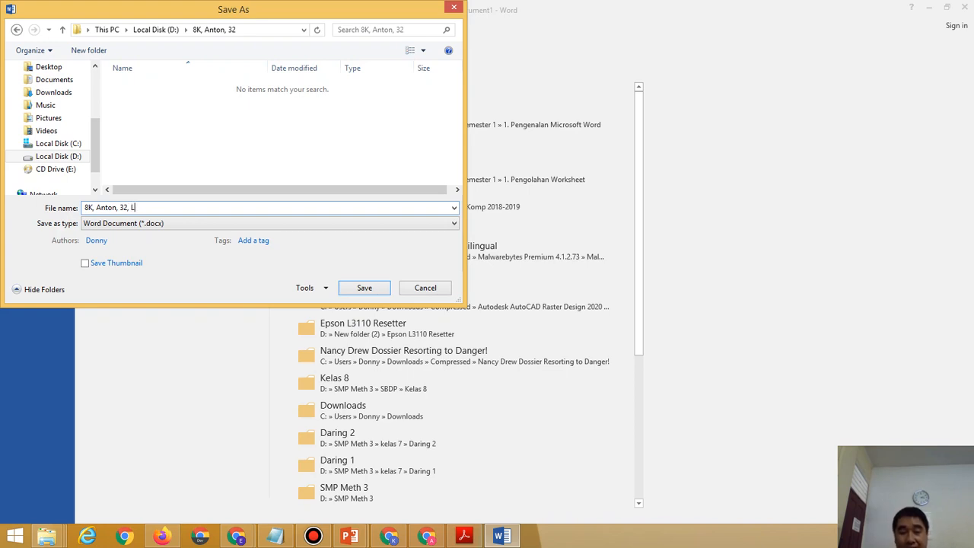
{"action": "type", "text": "P"}
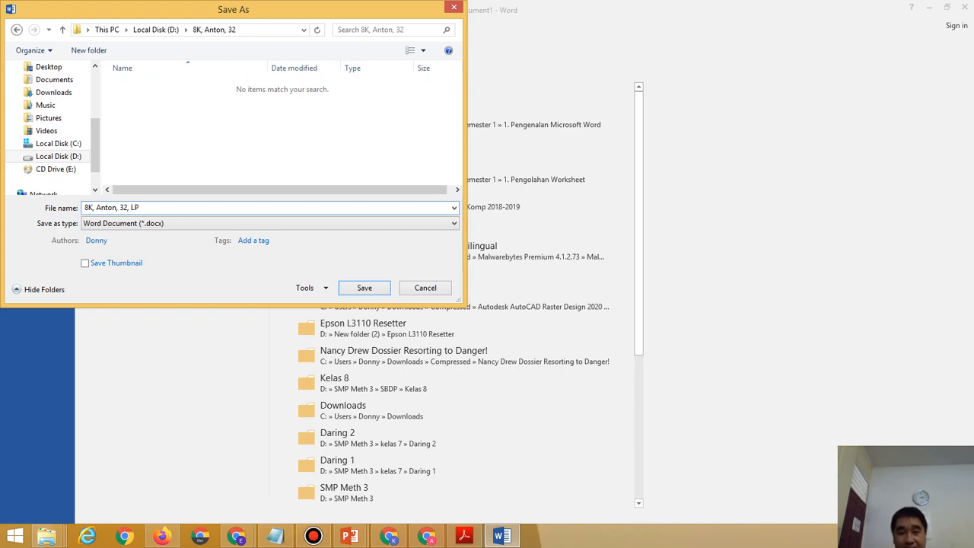
{"action": "type", "text": "1"}
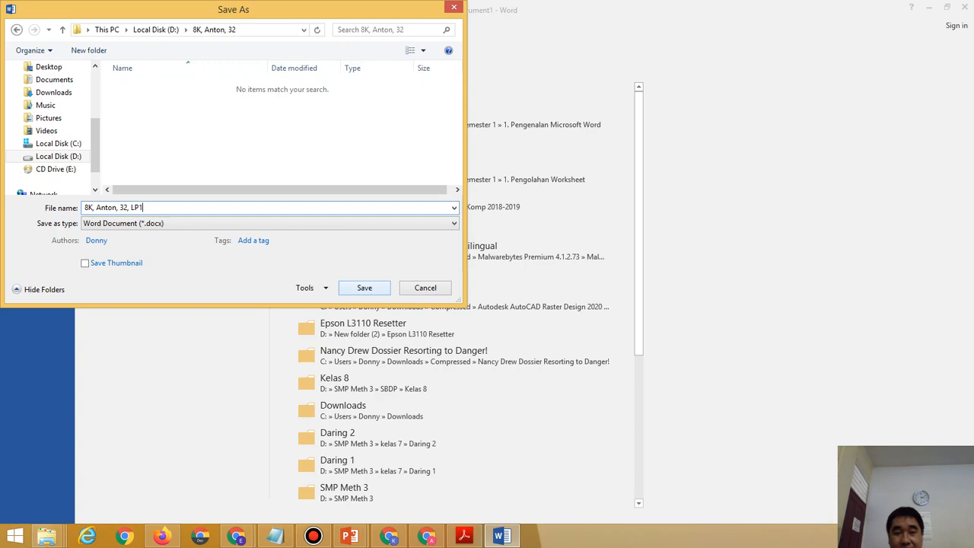
{"action": "key", "text": "Return"}
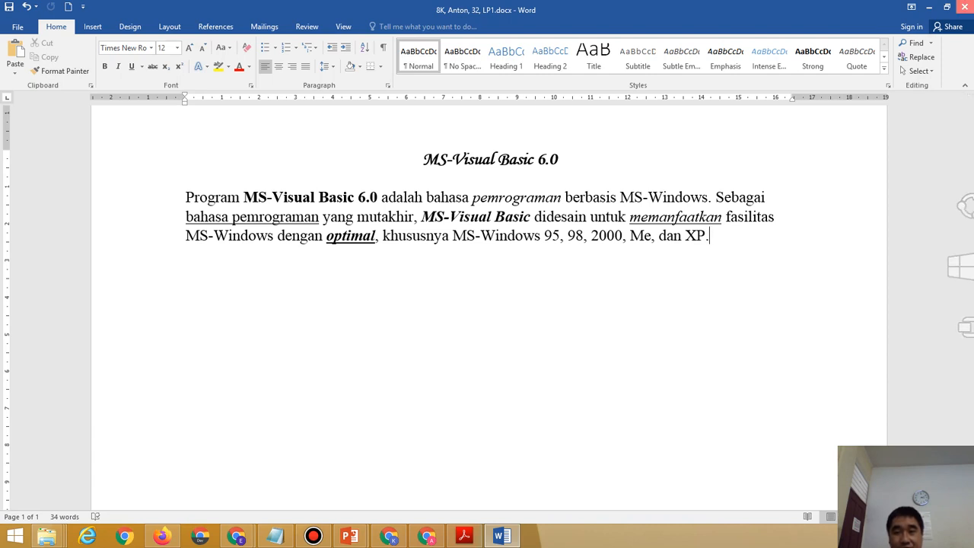
Close Word and minimize the PDF reader and PowerPoint to show the desktop.
{"action": "left_click", "coordinate": [964, 7]}
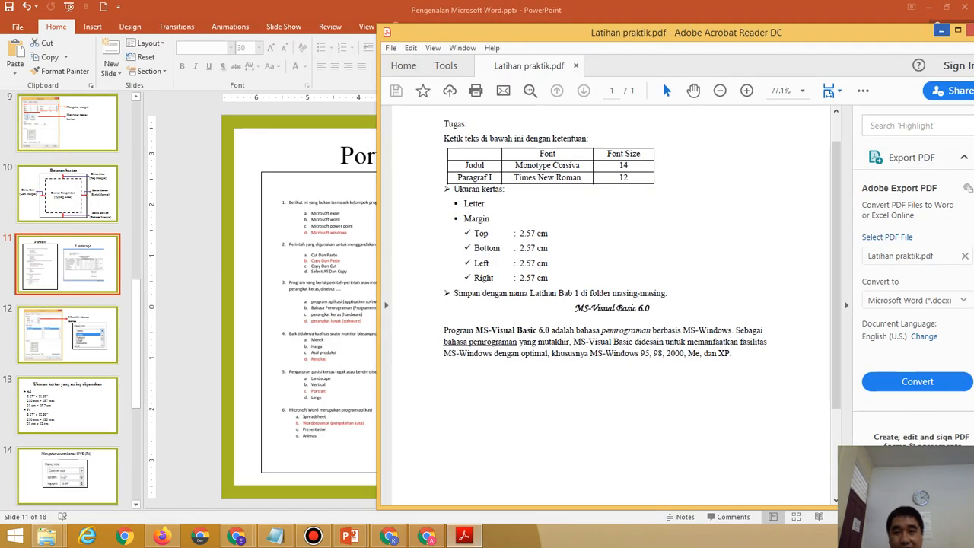
{"action": "left_click", "coordinate": [941, 31]}
{"action": "left_click", "coordinate": [929, 7]}
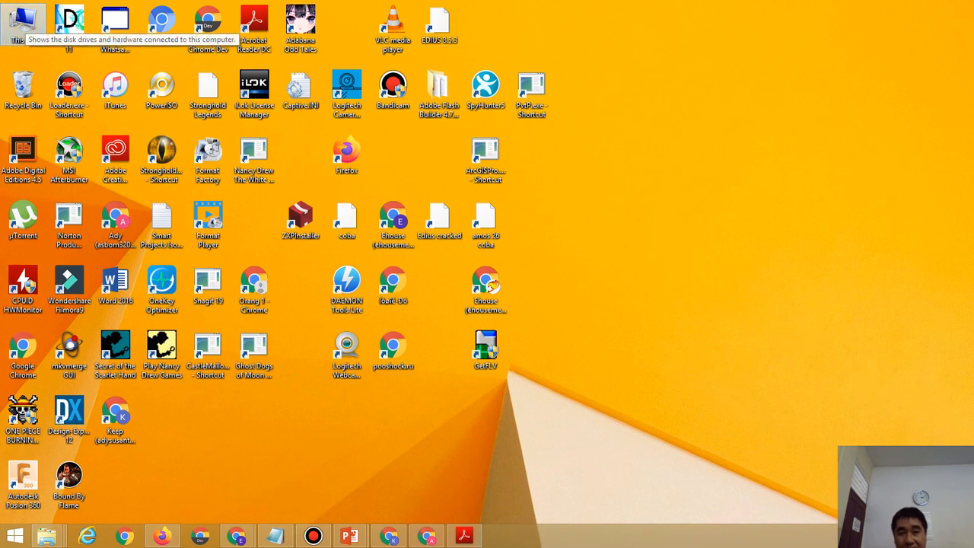
Browse This PC to Local Disk (D:) and the new class folder, then open the LP1 document.
{"action": "double_click", "coordinate": [23, 23]}
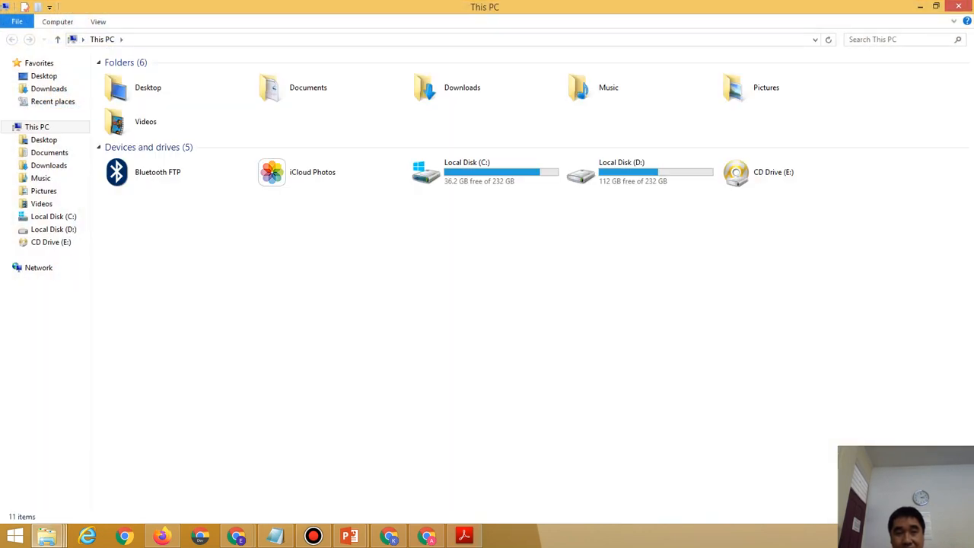
{"action": "double_click", "coordinate": [621, 171]}
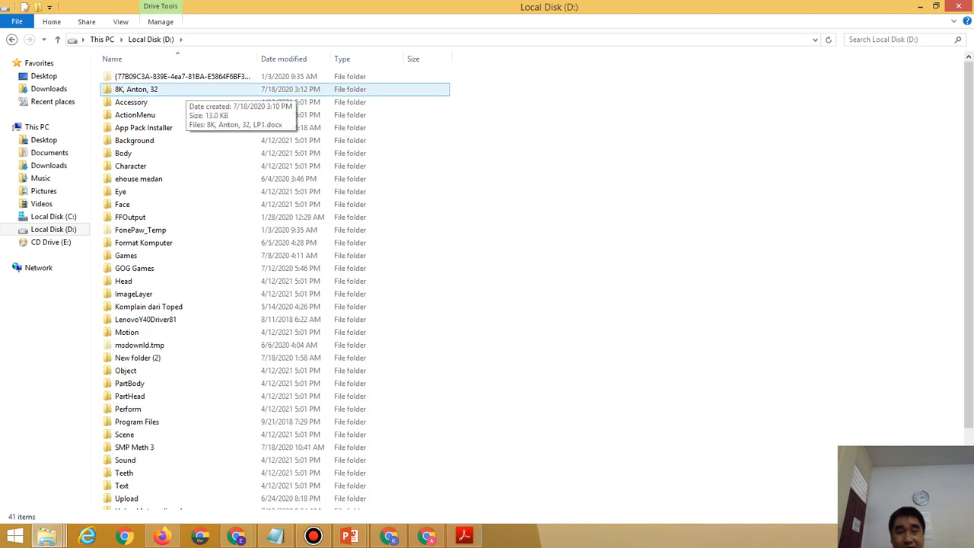
{"action": "double_click", "coordinate": [182, 89]}
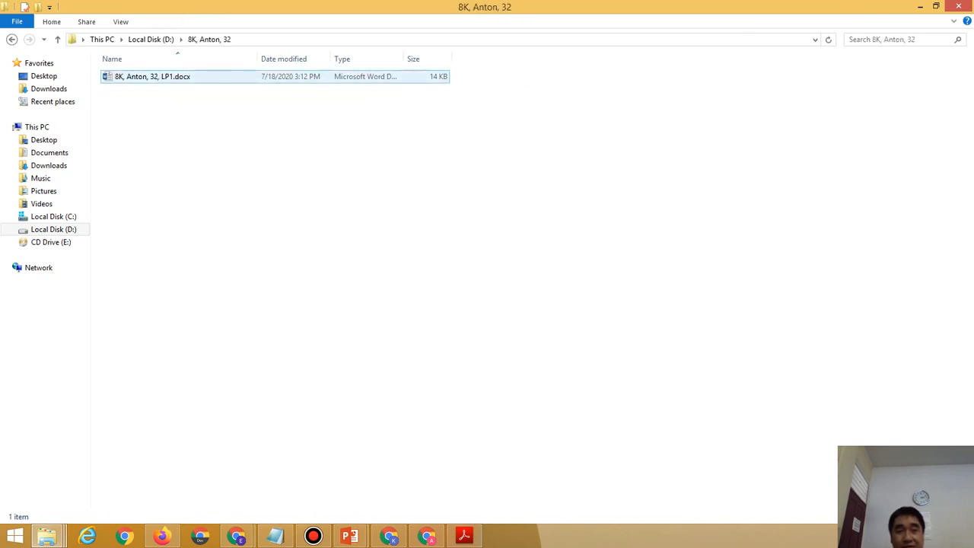
{"action": "double_click", "coordinate": [152, 76]}
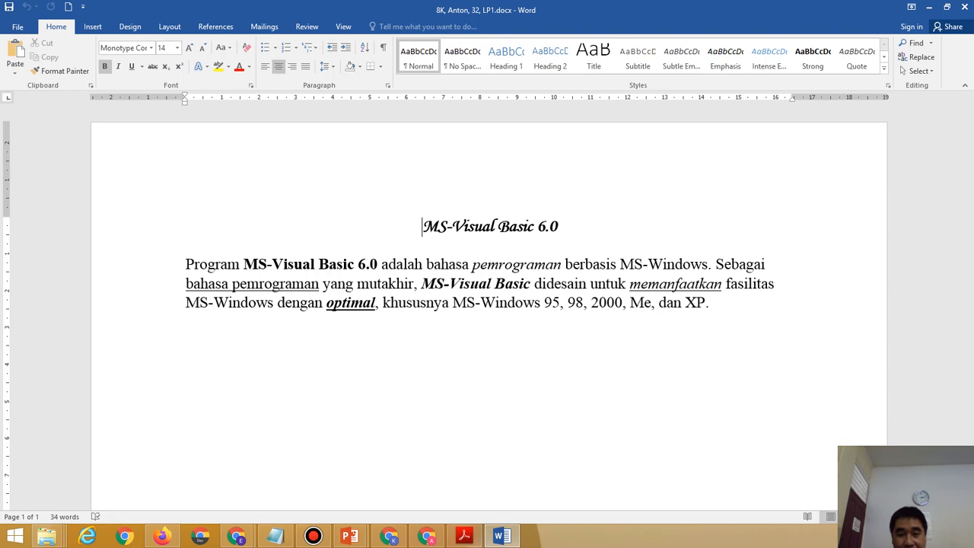
Bring the practice PDF forward, then minimize Acrobat Reader to reveal the LP1 Word document.
{"action": "left_click", "coordinate": [464, 536]}
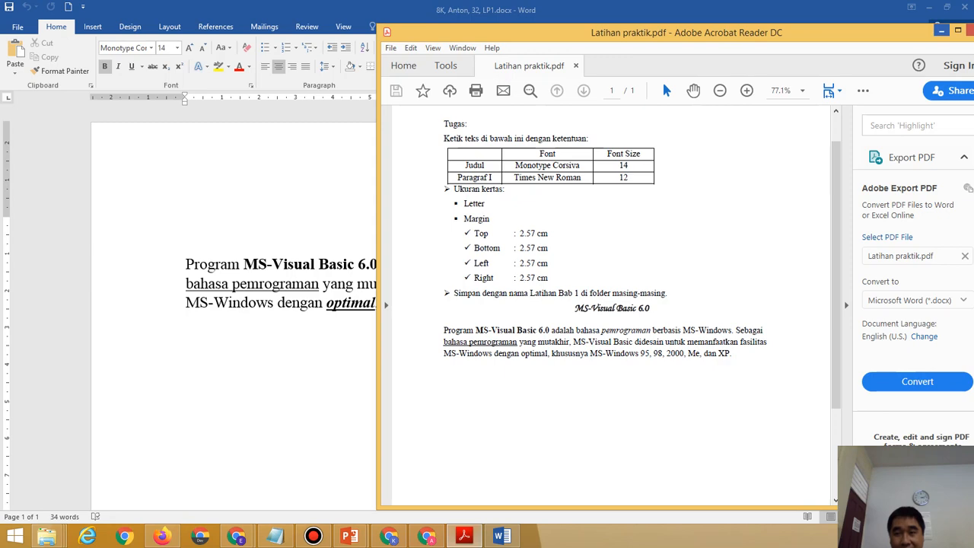
{"action": "left_click", "coordinate": [941, 31]}
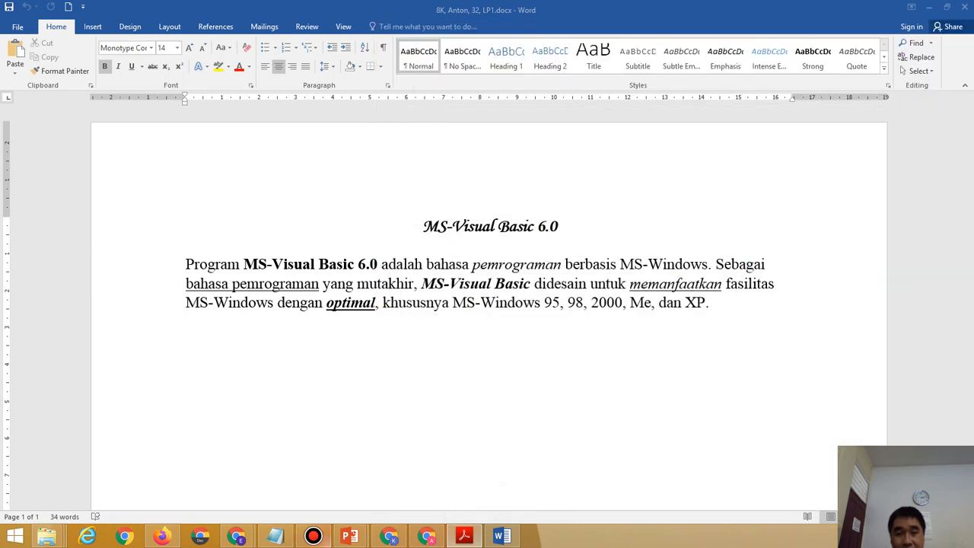
{"action": "mouse_move", "coordinate": [326, 537]}
Open Tugas praktik.pdf in Adobe Acrobat Reader DC, closing the default viewer it first opened in.
{"action": "mouse_move", "coordinate": [46, 537]}
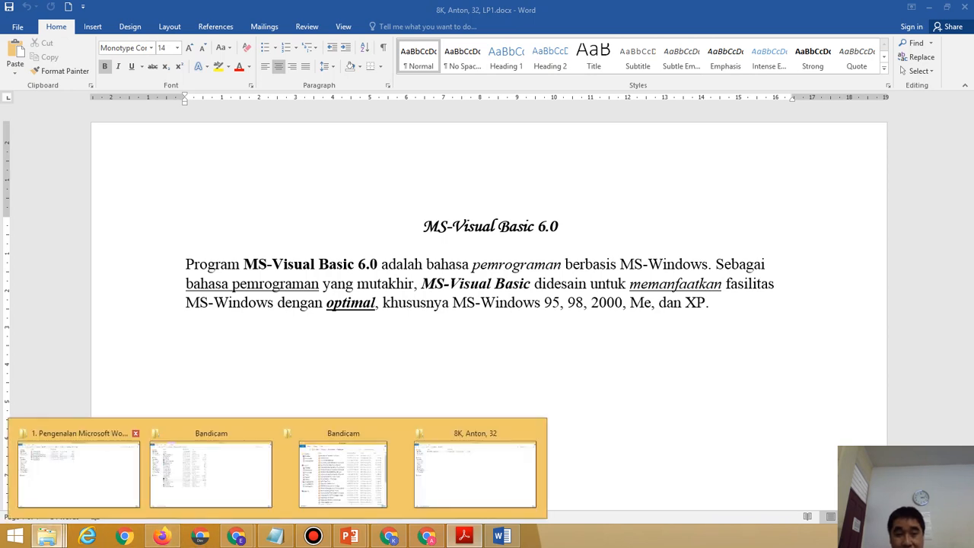
{"action": "left_click", "coordinate": [78, 472]}
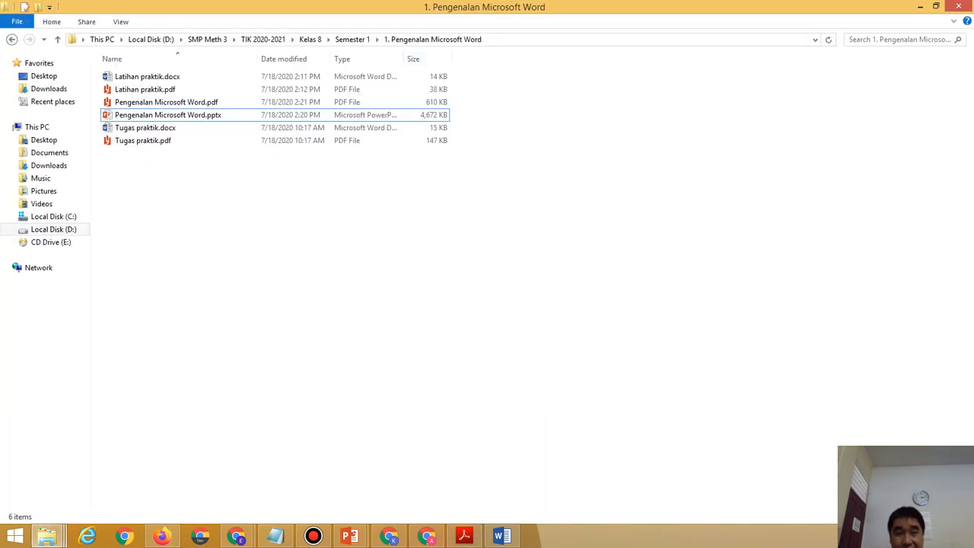
{"action": "double_click", "coordinate": [143, 140]}
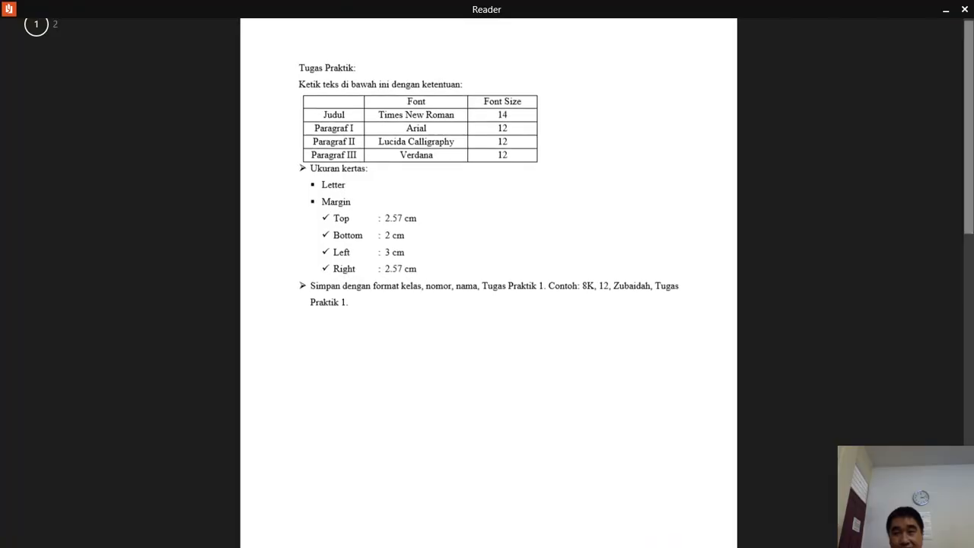
{"action": "left_click", "coordinate": [964, 9]}
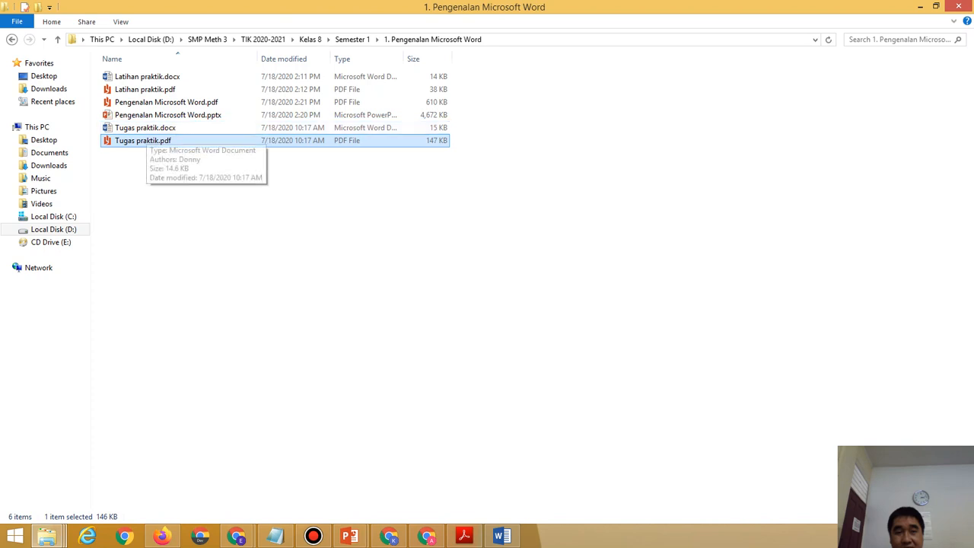
{"action": "right_click", "coordinate": [148, 140]}
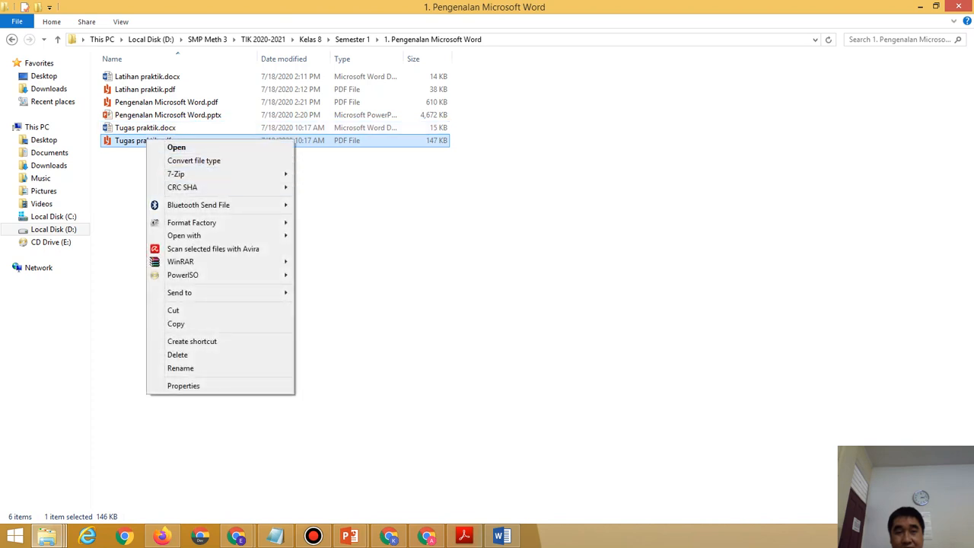
{"action": "mouse_move", "coordinate": [192, 222]}
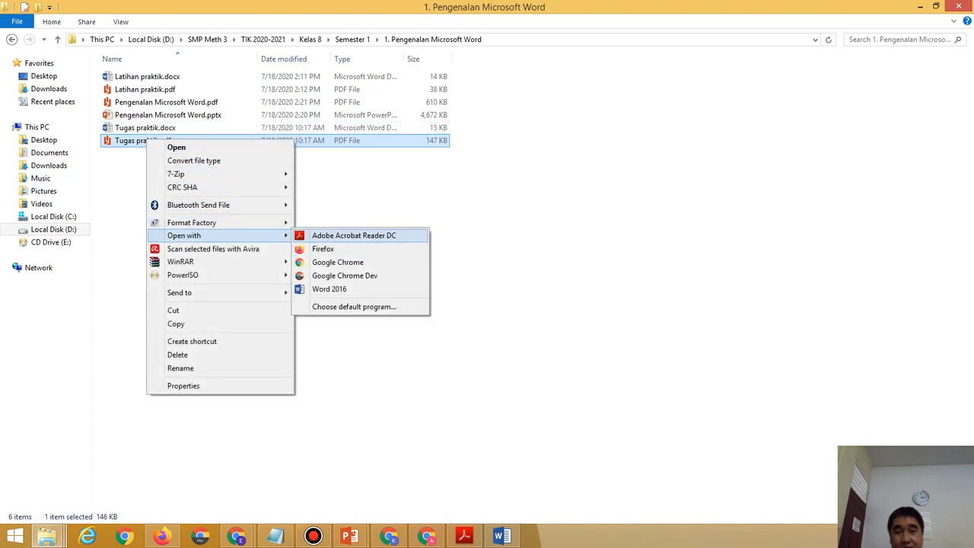
{"action": "left_click", "coordinate": [354, 235]}
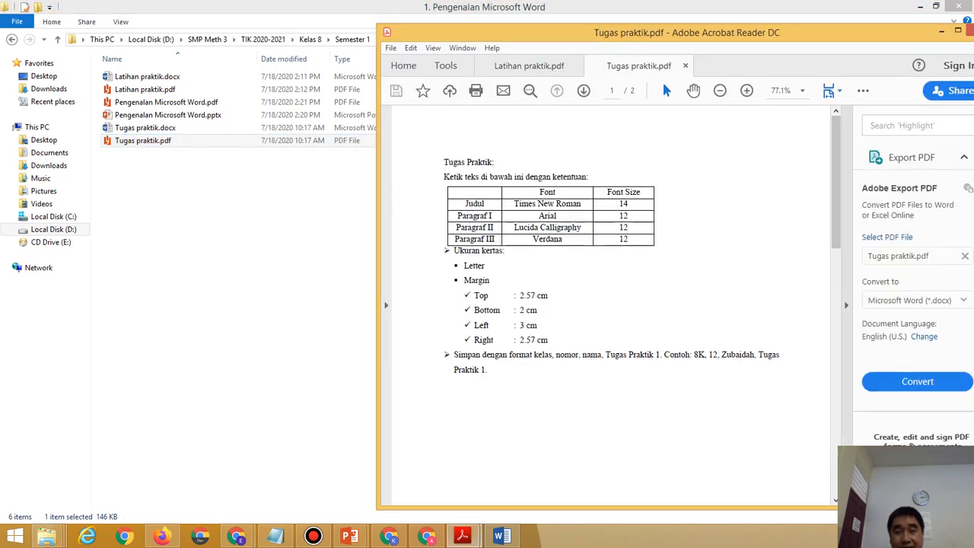
Scroll through pages 1 and 2 of Tugas praktik.pdf, then close Acrobat Reader.
{"action": "left_click_drag", "start_coordinate": [836, 183], "coordinate": [836, 215]}
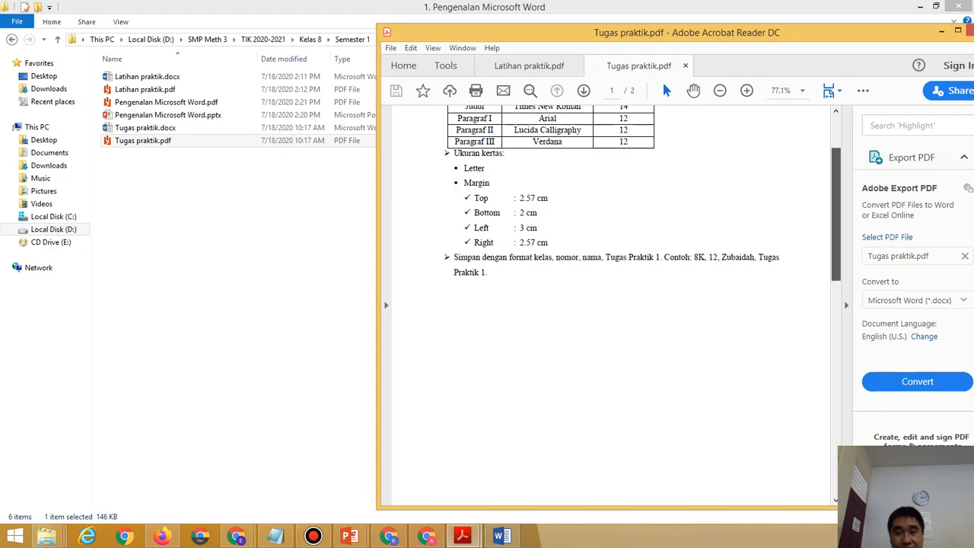
{"action": "scroll", "coordinate": [661, 80], "scroll_direction": "down", "scroll_amount": 5}
{"action": "scroll", "coordinate": [611, 305], "scroll_direction": "down", "scroll_amount": 5}
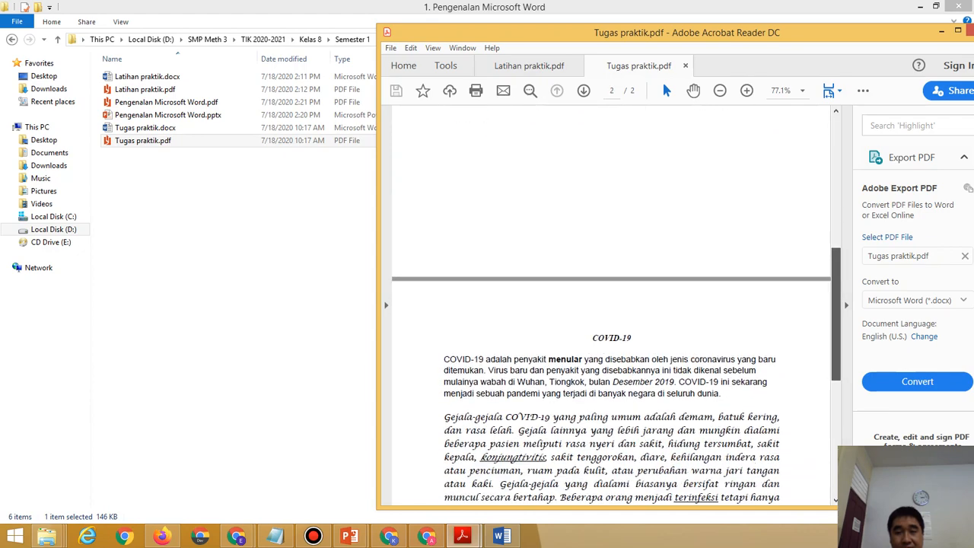
{"action": "scroll", "coordinate": [611, 304], "scroll_direction": "up", "scroll_amount": 10}
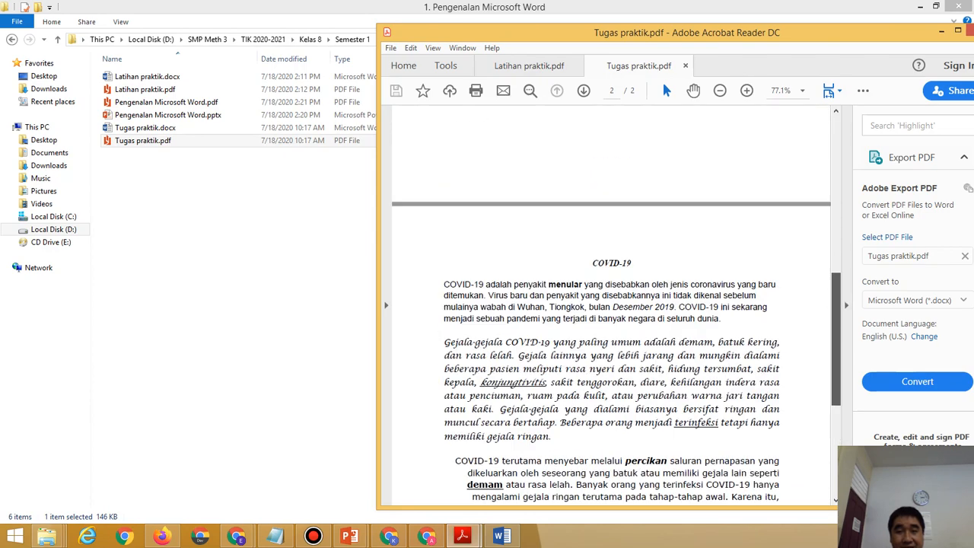
{"action": "scroll", "coordinate": [611, 305], "scroll_direction": "up", "scroll_amount": 1}
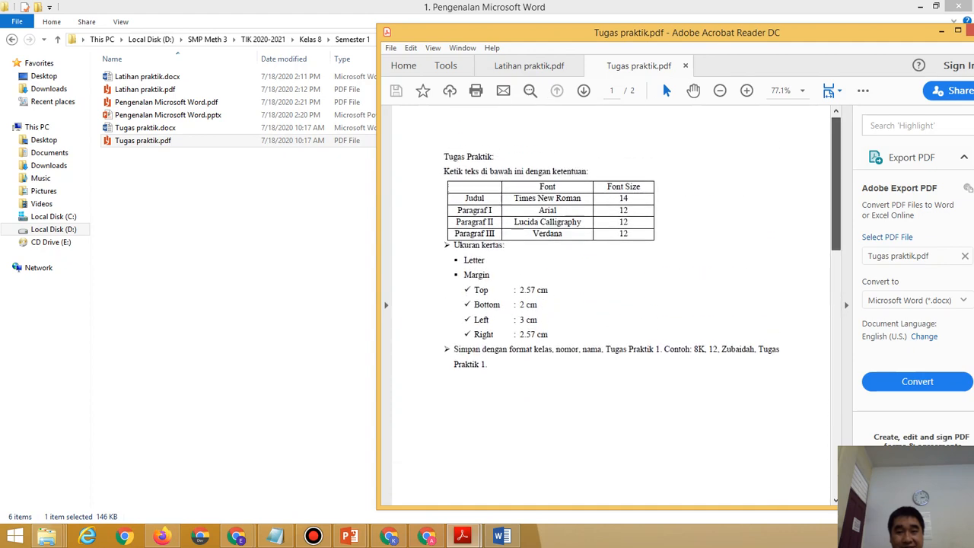
{"action": "scroll", "coordinate": [611, 305], "scroll_direction": "down", "scroll_amount": 10}
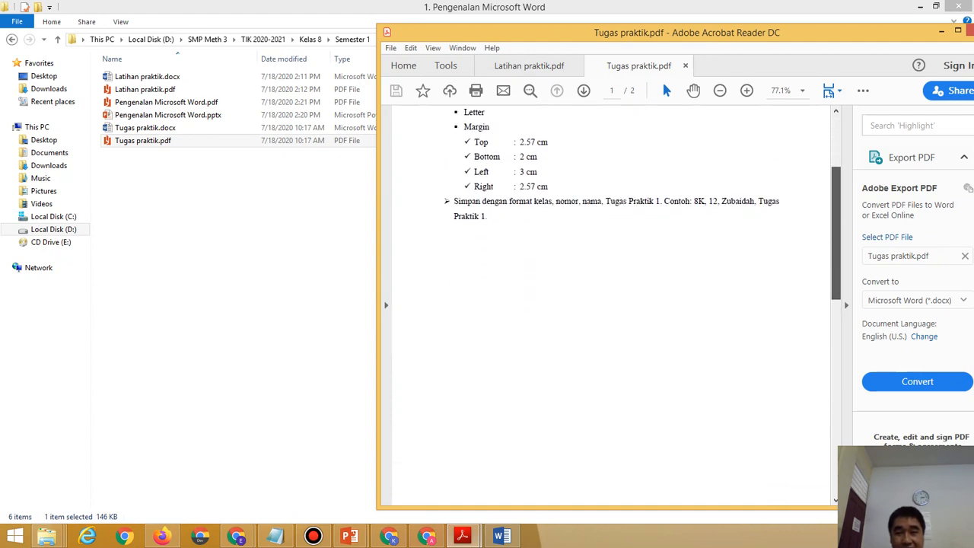
{"action": "scroll", "coordinate": [611, 304], "scroll_direction": "down", "scroll_amount": 1}
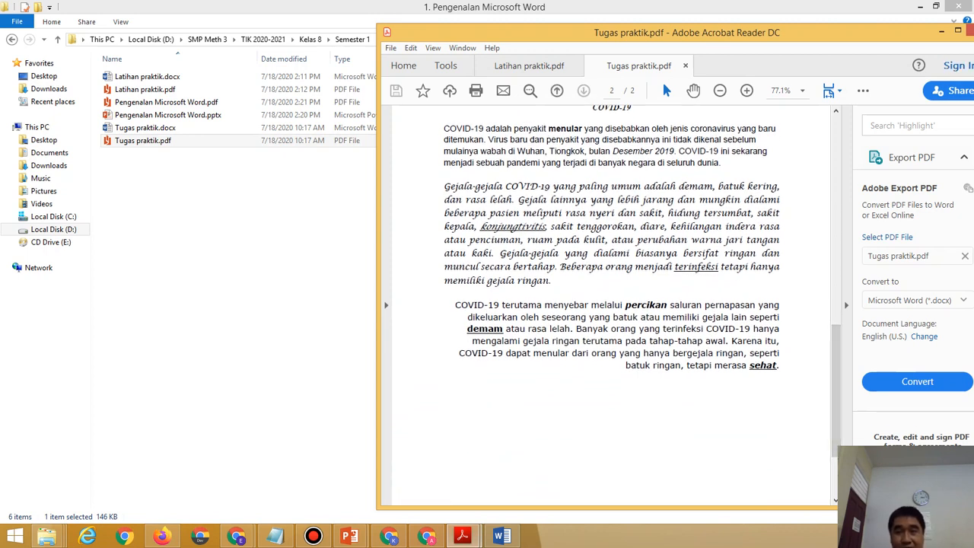
{"action": "left_click", "coordinate": [958, 32]}
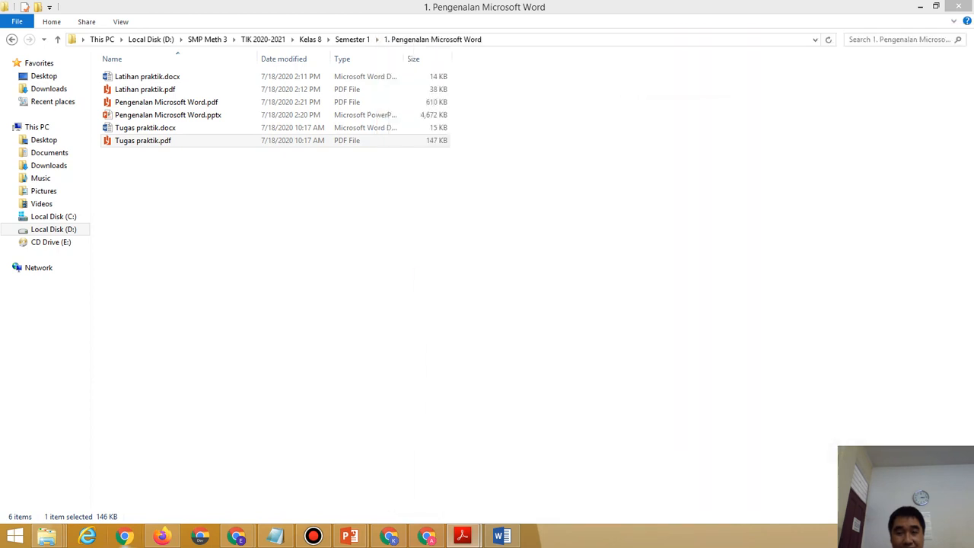
Return to File Explorer and go up to the TIK 2020-2021 folder.
{"action": "mouse_move", "coordinate": [46, 535]}
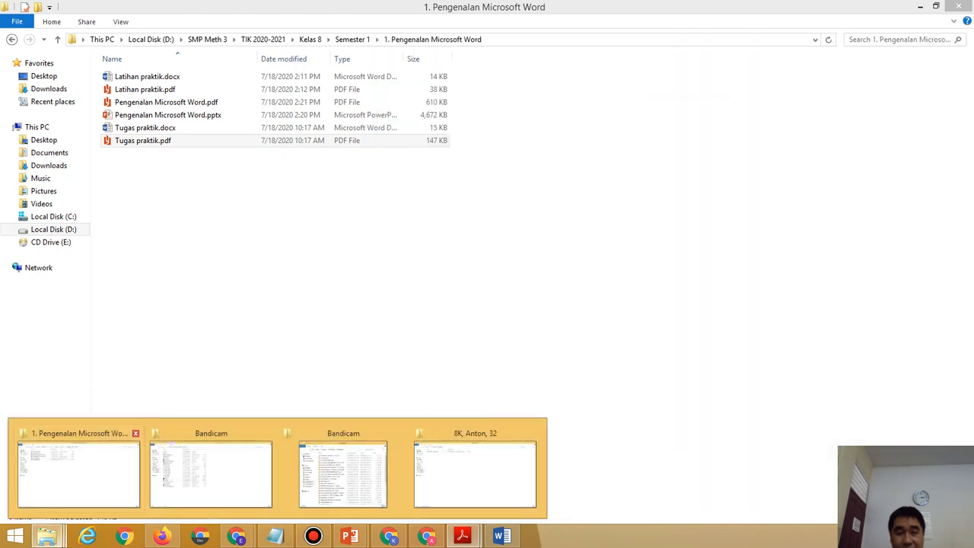
{"action": "left_click", "coordinate": [78, 473]}
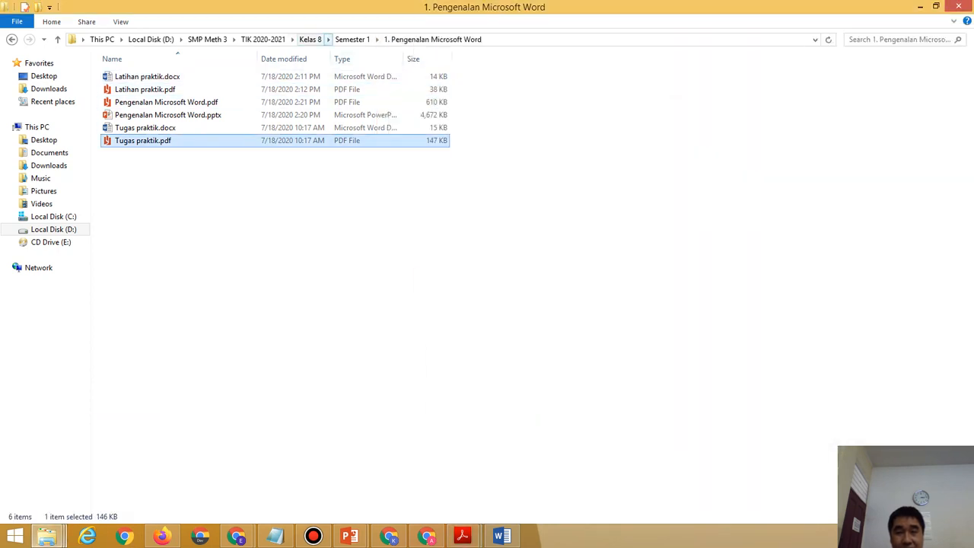
{"action": "left_click", "coordinate": [263, 39]}
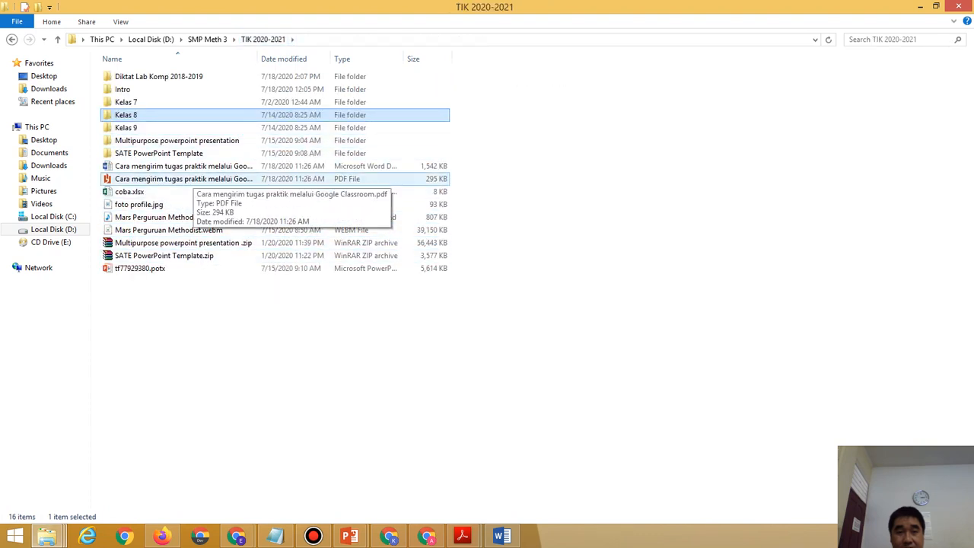
Open the Google Classroom submission guide PDF in Acrobat Reader DC, review it, then minimize it.
{"action": "right_click", "coordinate": [194, 178]}
{"action": "mouse_move", "coordinate": [230, 273]}
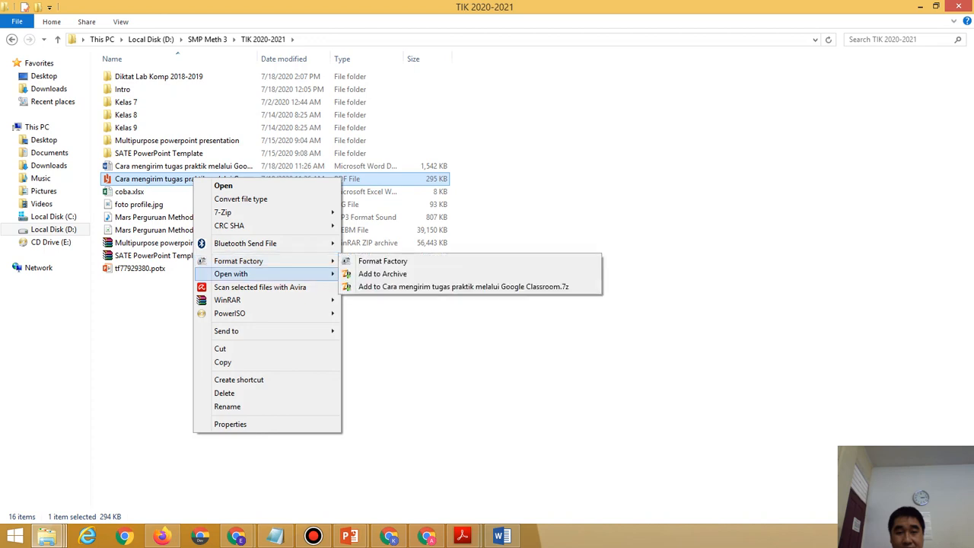
{"action": "left_click", "coordinate": [395, 271]}
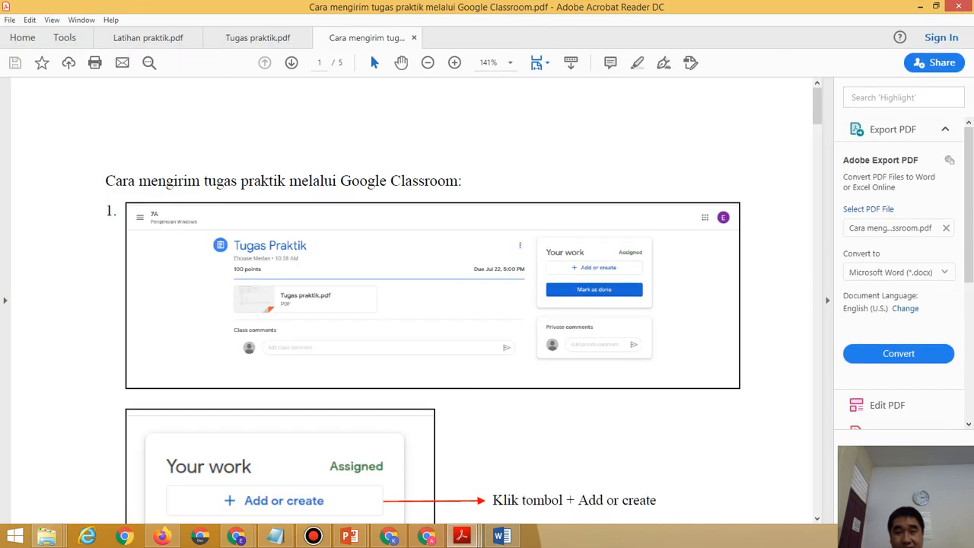
{"action": "mouse_move", "coordinate": [817, 105]}
{"action": "left_mouse_down"}
{"action": "mouse_move", "coordinate": [817, 468]}
{"action": "mouse_move", "coordinate": [818, 106]}
{"action": "left_mouse_up"}
{"action": "mouse_move", "coordinate": [817, 106]}
{"action": "left_mouse_down"}
{"action": "mouse_move", "coordinate": [817, 383]}
{"action": "mouse_move", "coordinate": [817, 106]}
{"action": "left_mouse_up"}
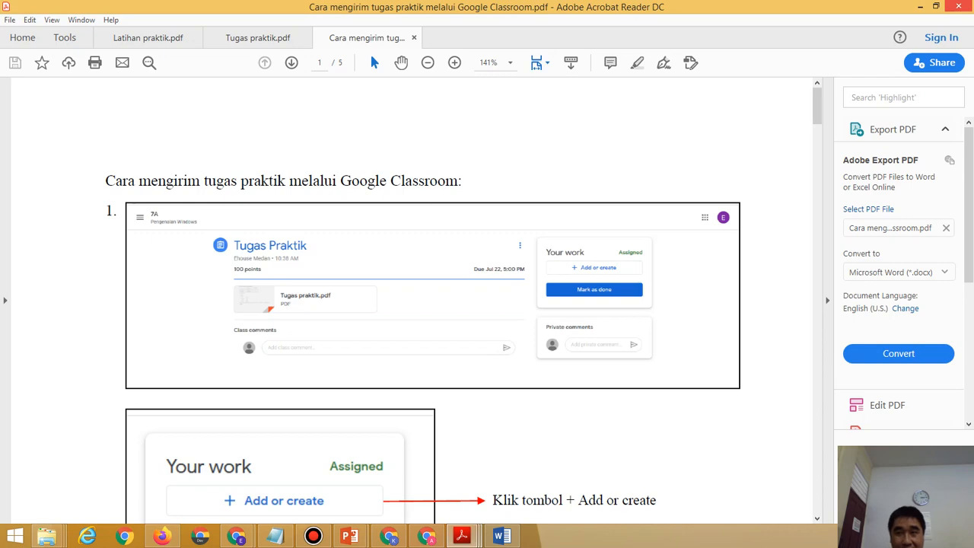
{"action": "left_click", "coordinate": [920, 6]}
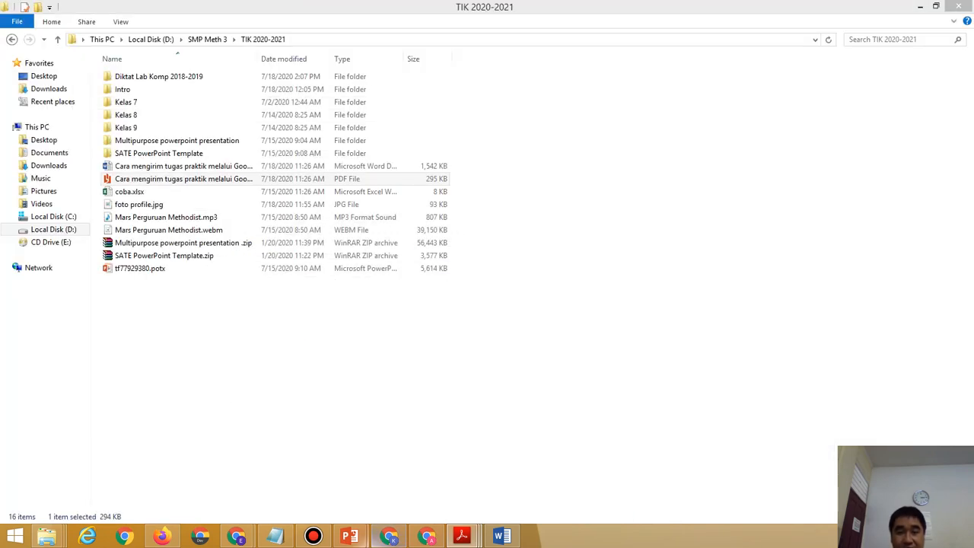
Switch to Pengenalan Microsoft Word.pptx and scroll the thumbnails around slide 11, Portrait versus Landscape.
{"action": "mouse_move", "coordinate": [349, 536]}
{"action": "left_click", "coordinate": [417, 476]}
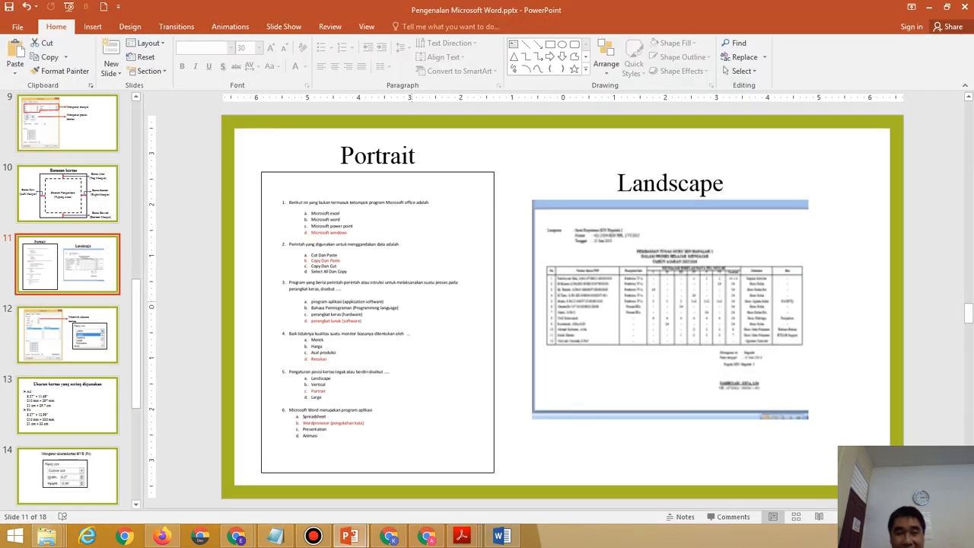
{"action": "scroll", "coordinate": [68, 297], "scroll_direction": "down", "scroll_amount": 1}
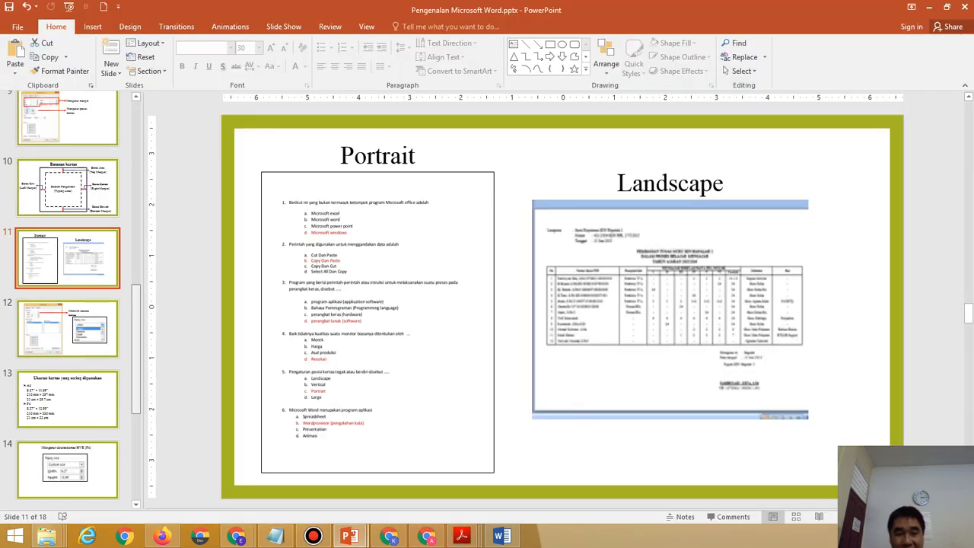
{"action": "scroll", "coordinate": [69, 297], "scroll_direction": "down", "scroll_amount": 4}
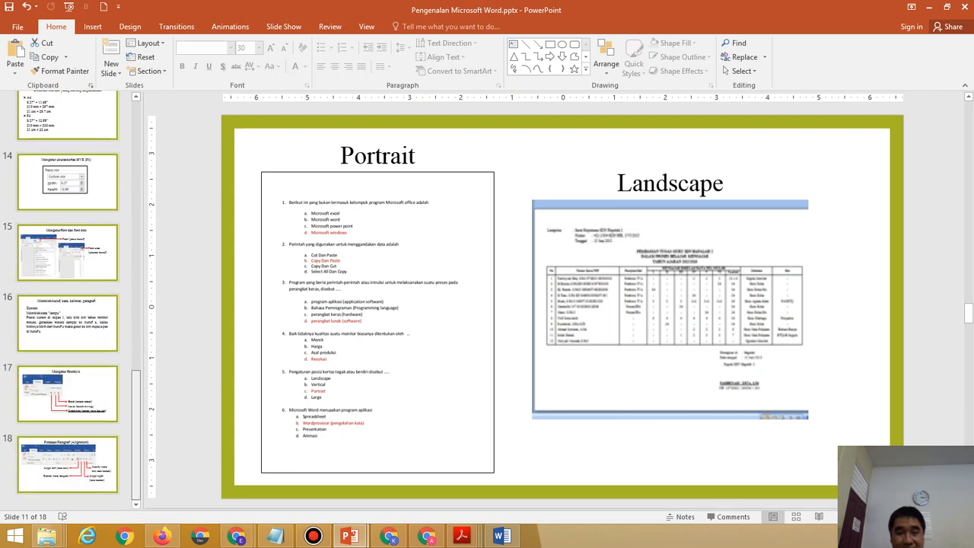
{"action": "scroll", "coordinate": [68, 297], "scroll_direction": "up", "scroll_amount": 10}
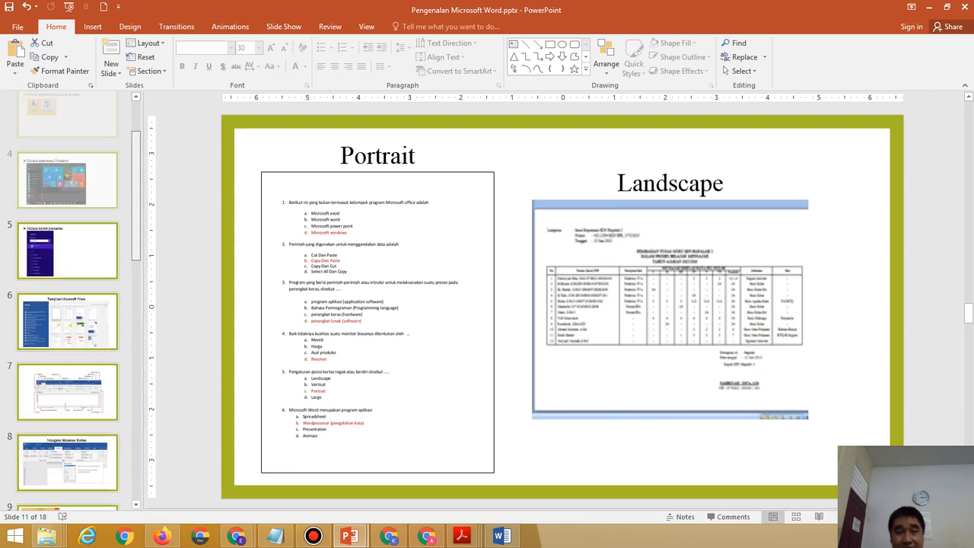
{"action": "scroll", "coordinate": [69, 297], "scroll_direction": "up", "scroll_amount": 1}
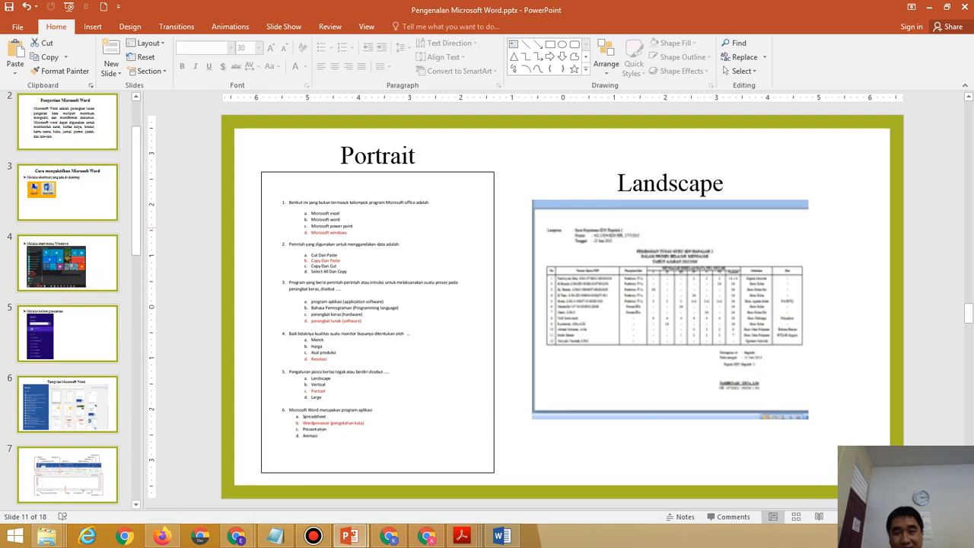